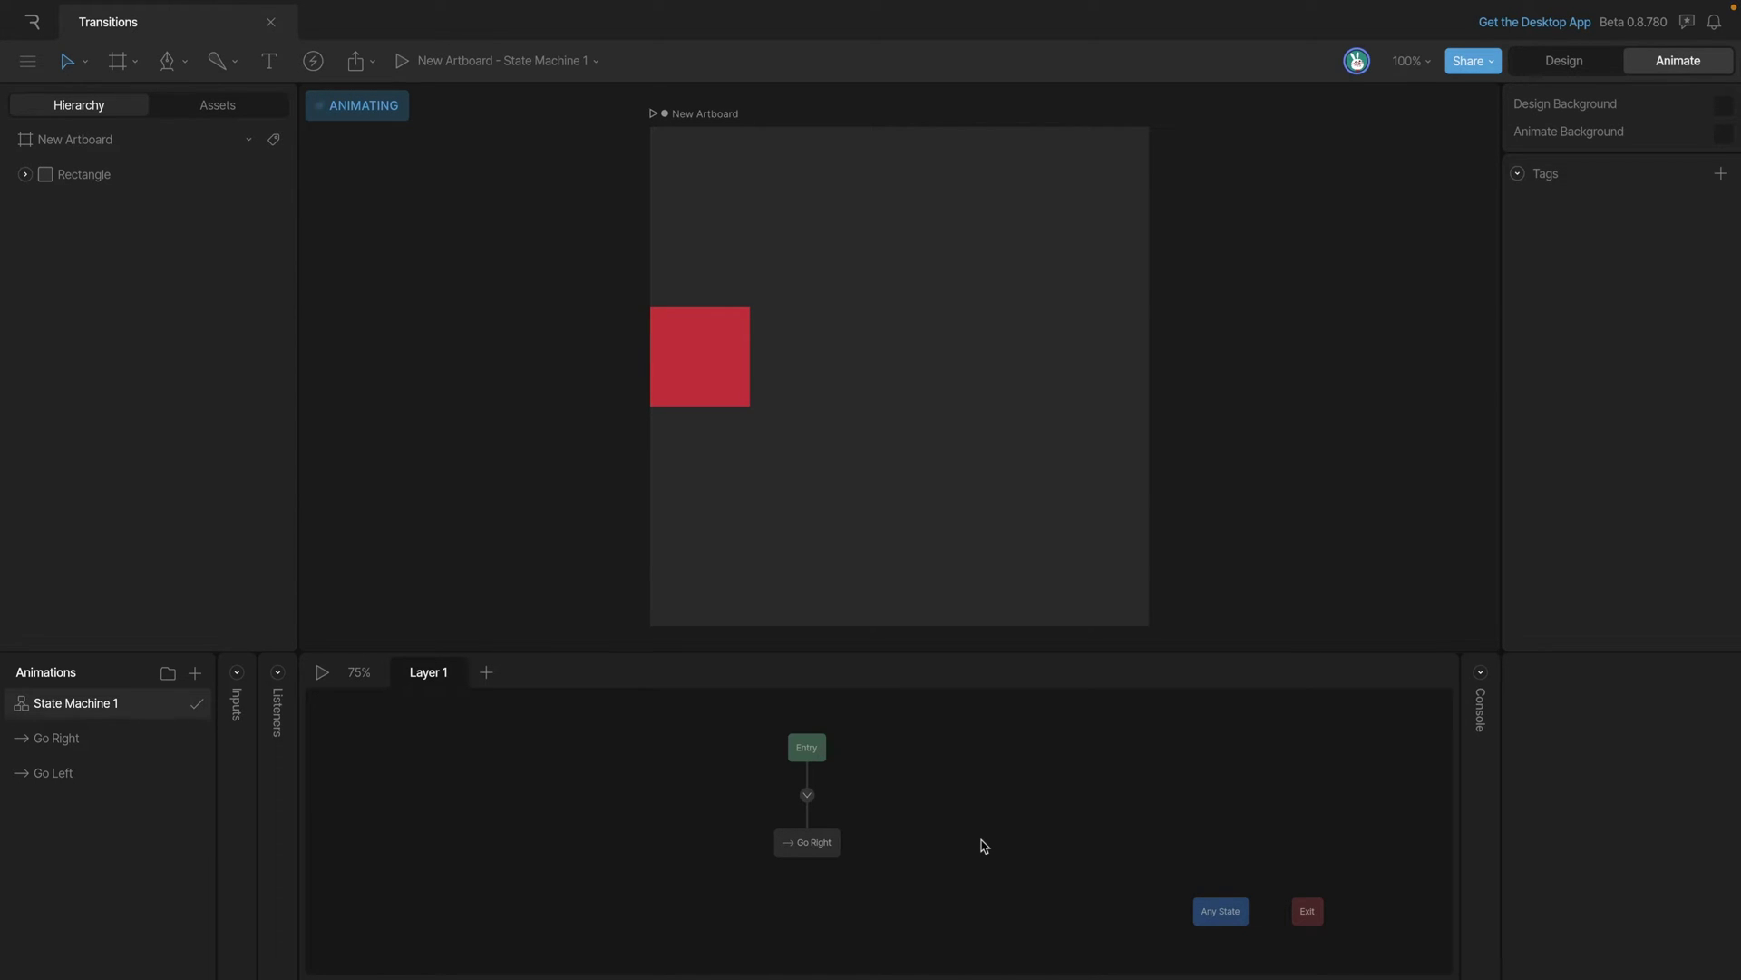
Preview the Go Right and Go Left animations on their timelines.
left_click(102, 741)
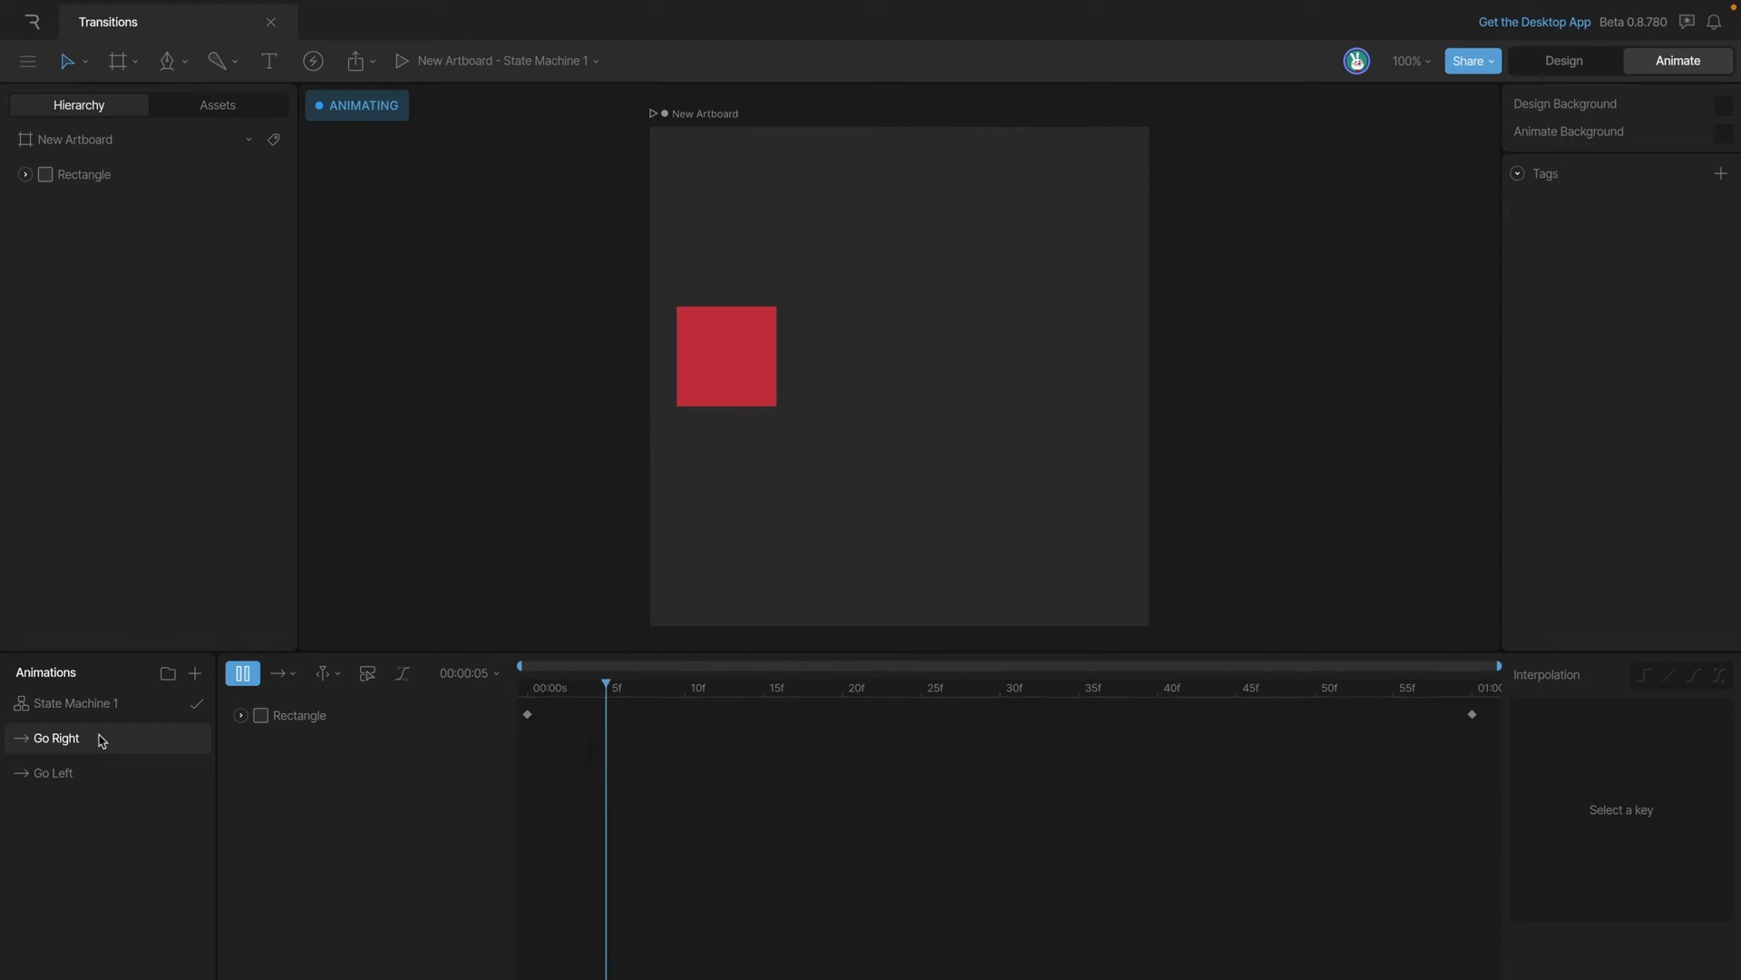
key("space")
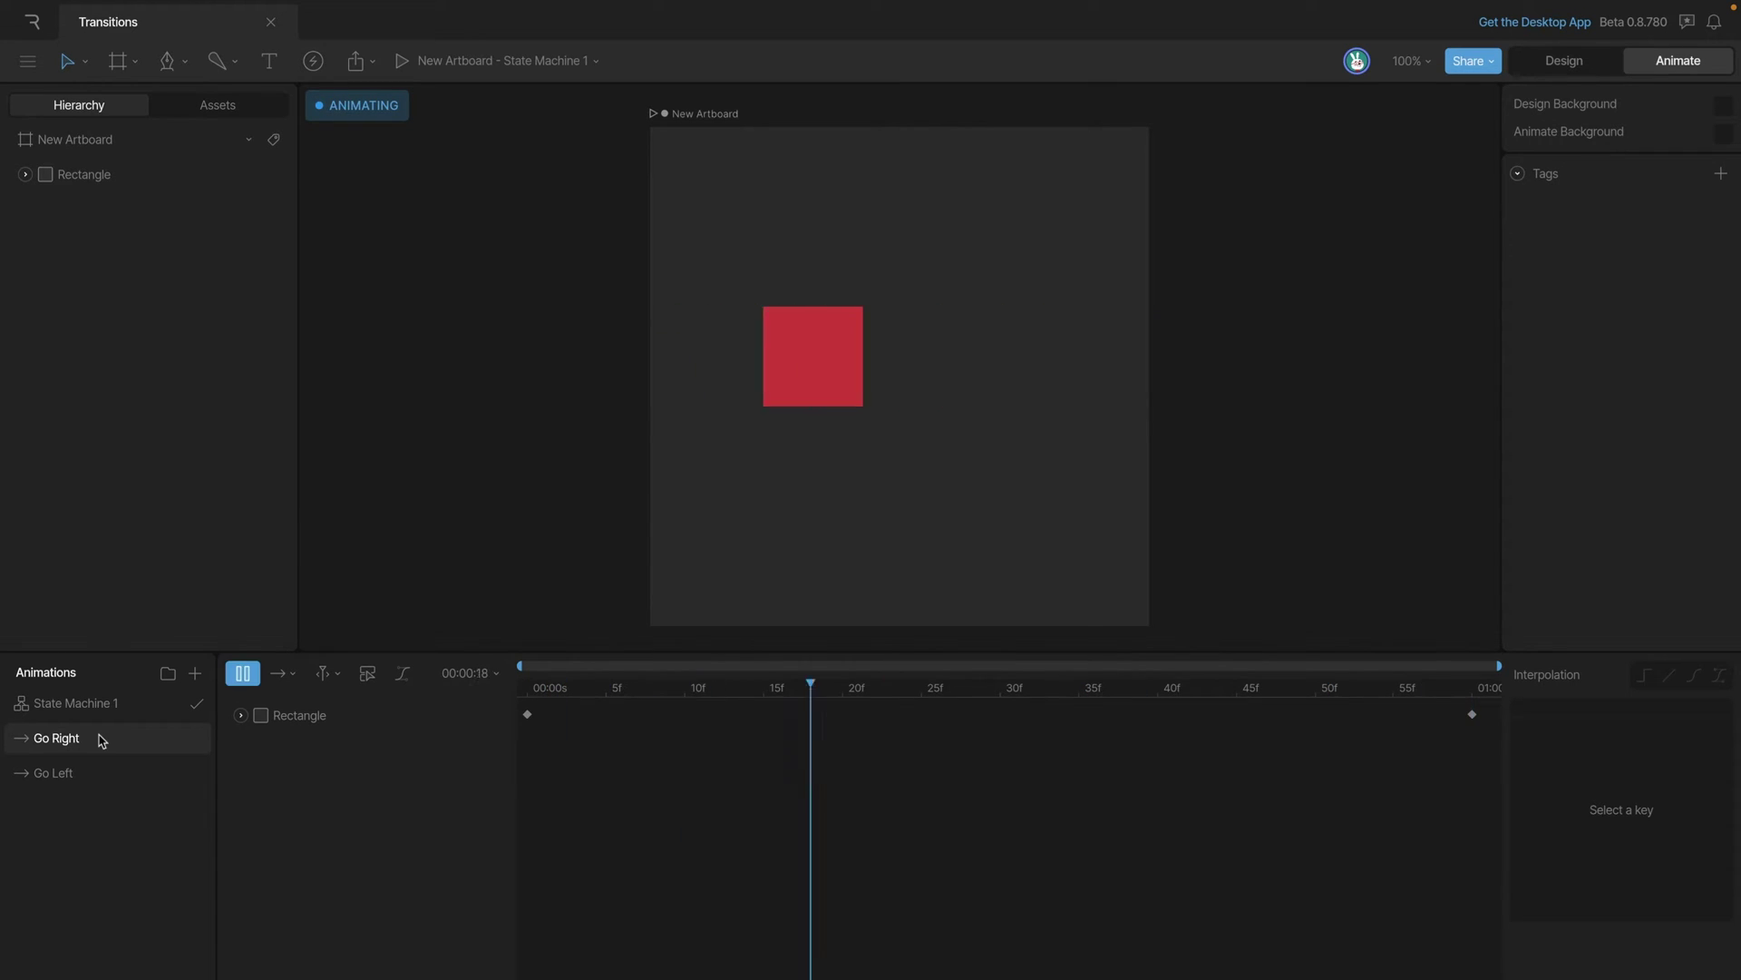
key("space")
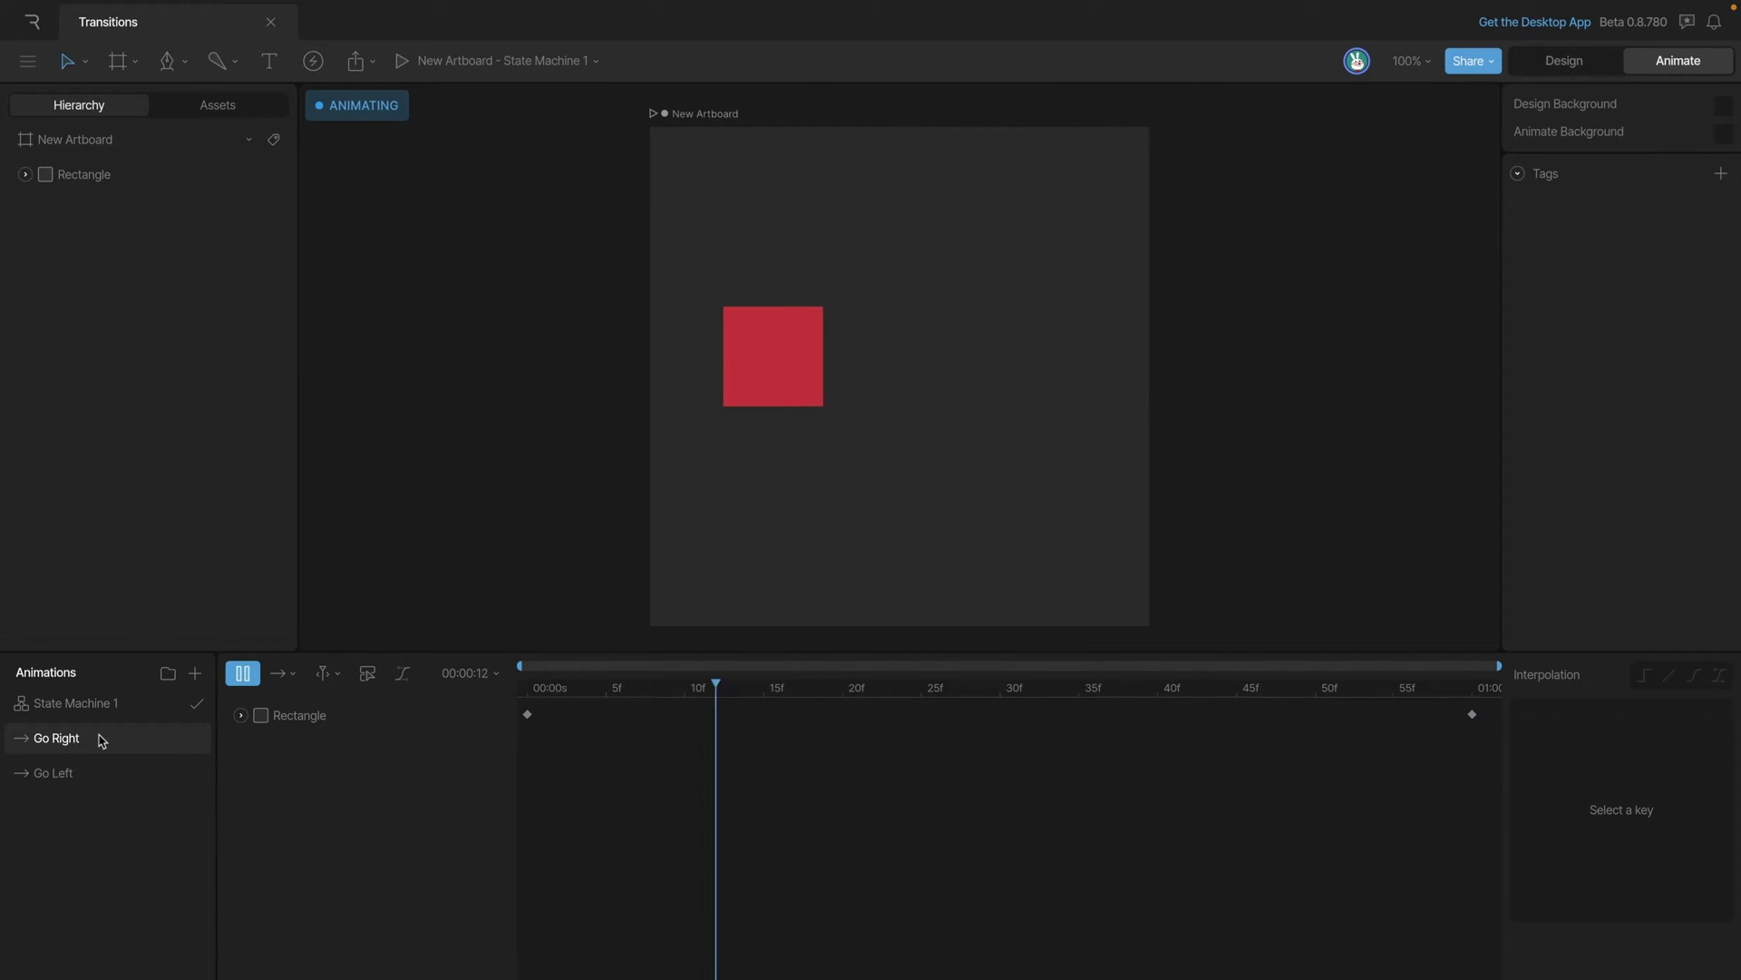
left_click(99, 773)
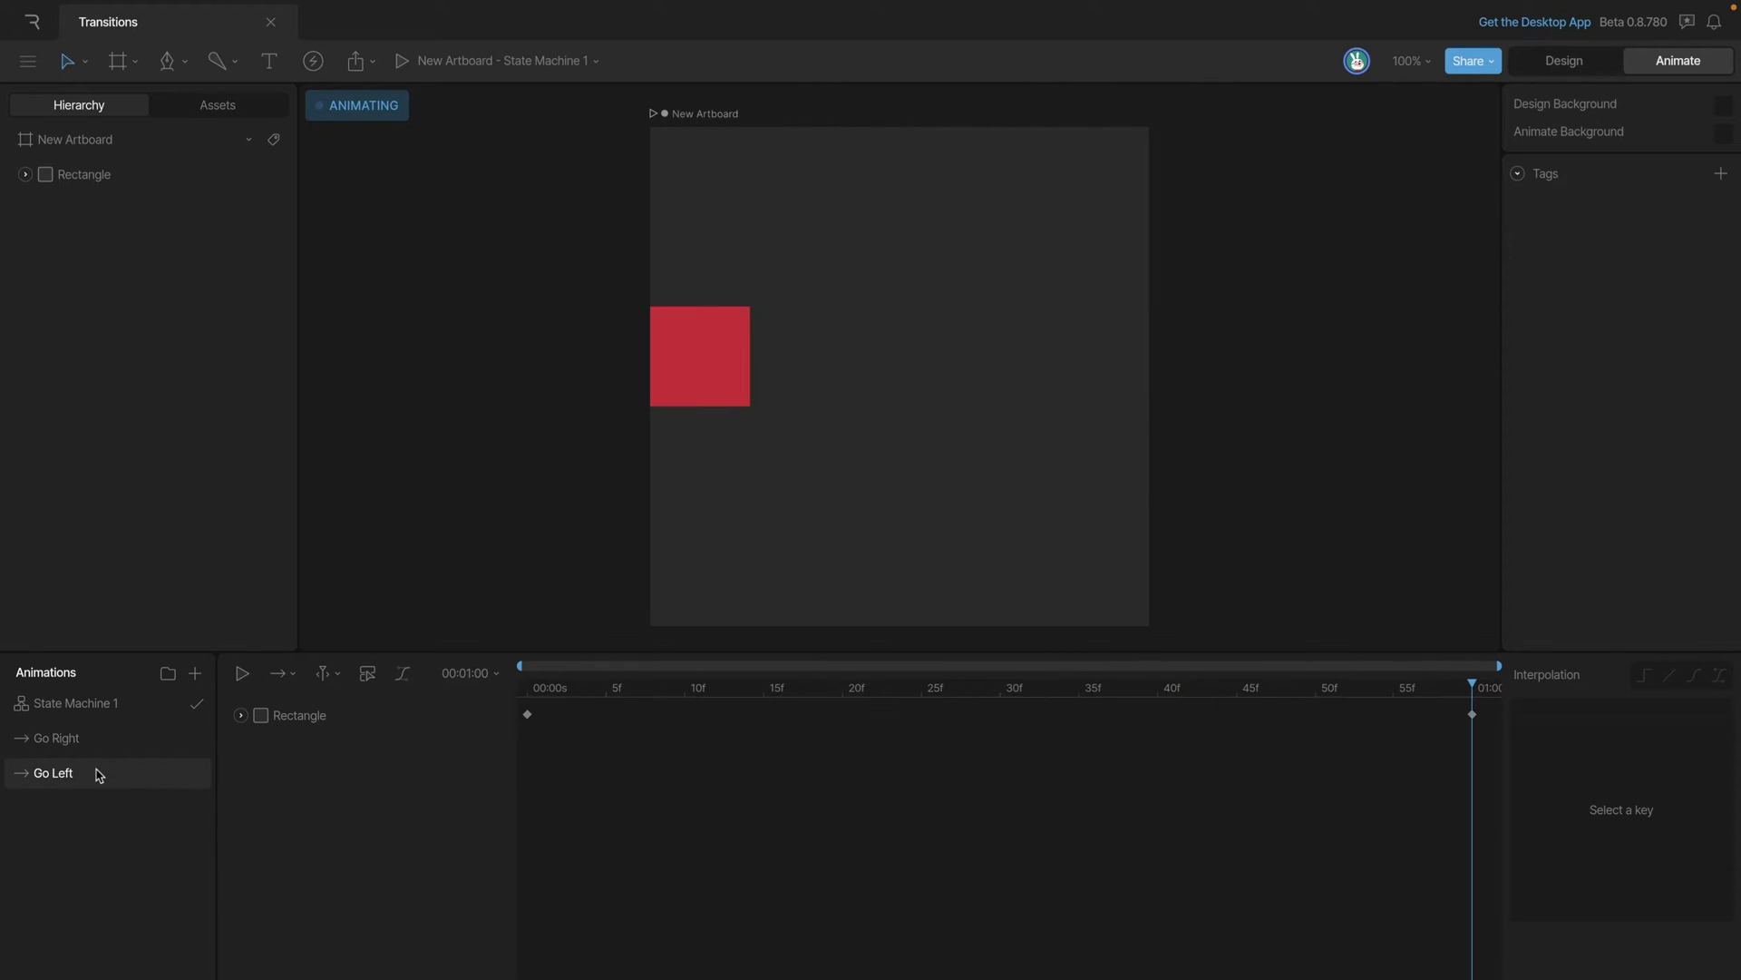
key("space")
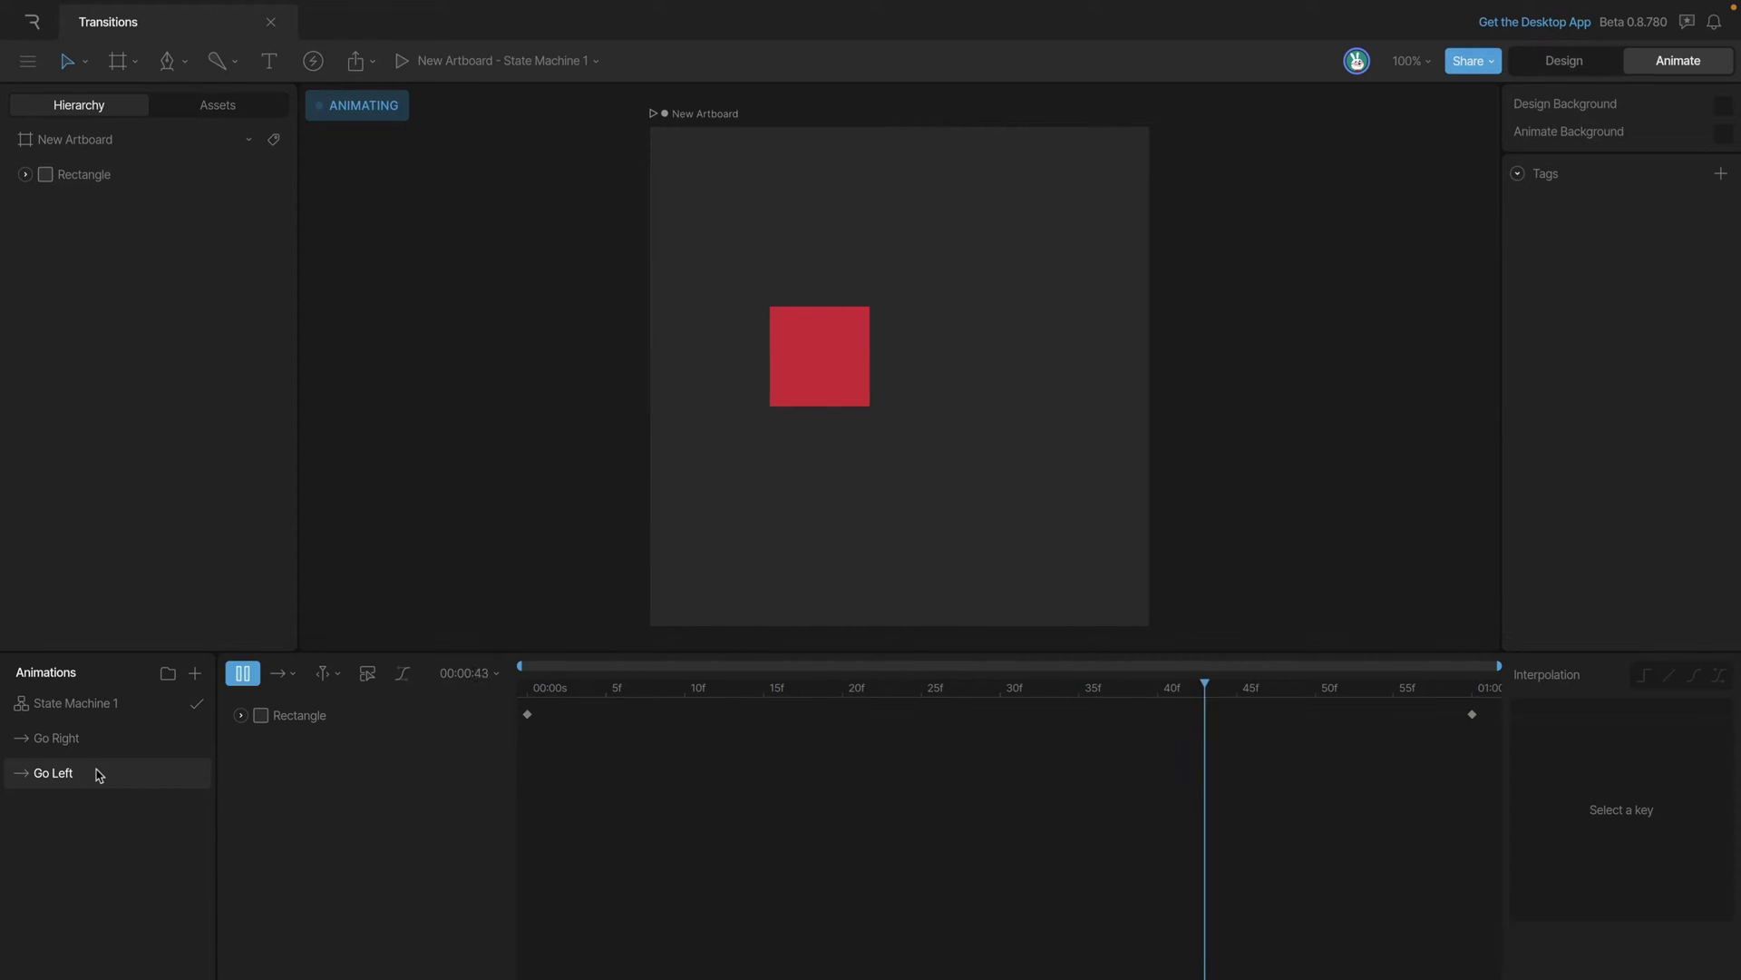
key("space")
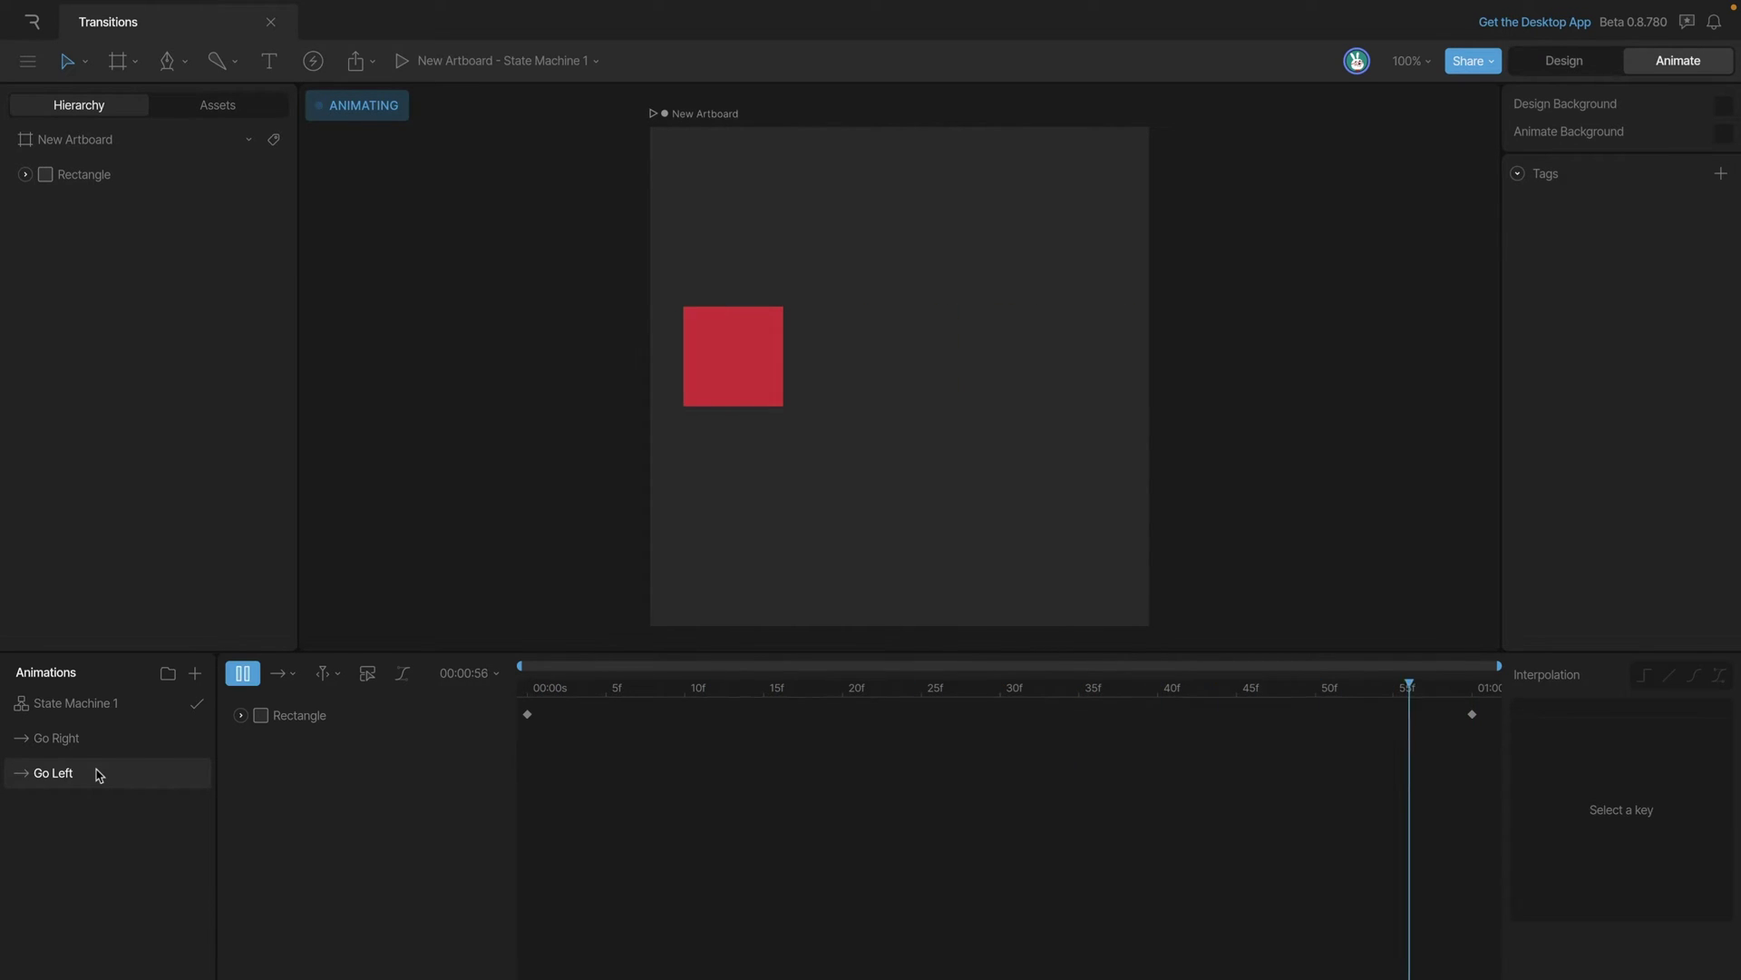
left_click(110, 706)
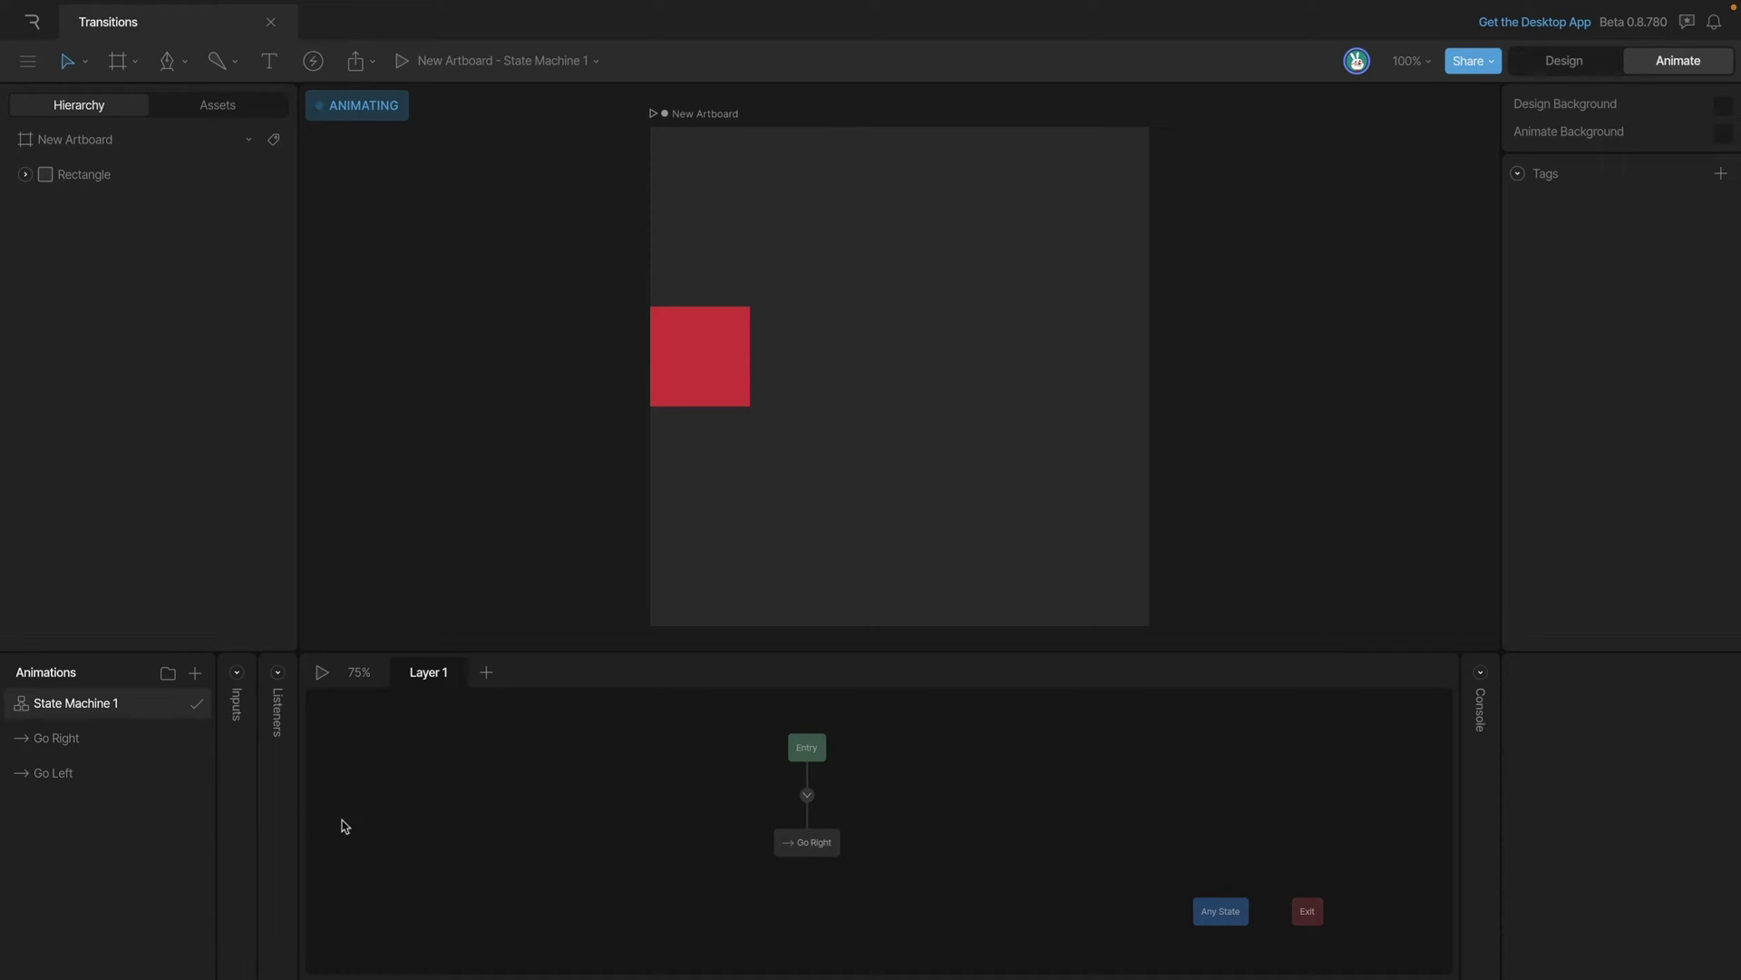
Add a Go Left state, connect Go Right to it with a transition, and test it.
left_click_drag(82, 782, 971, 843)
left_click(1113, 742)
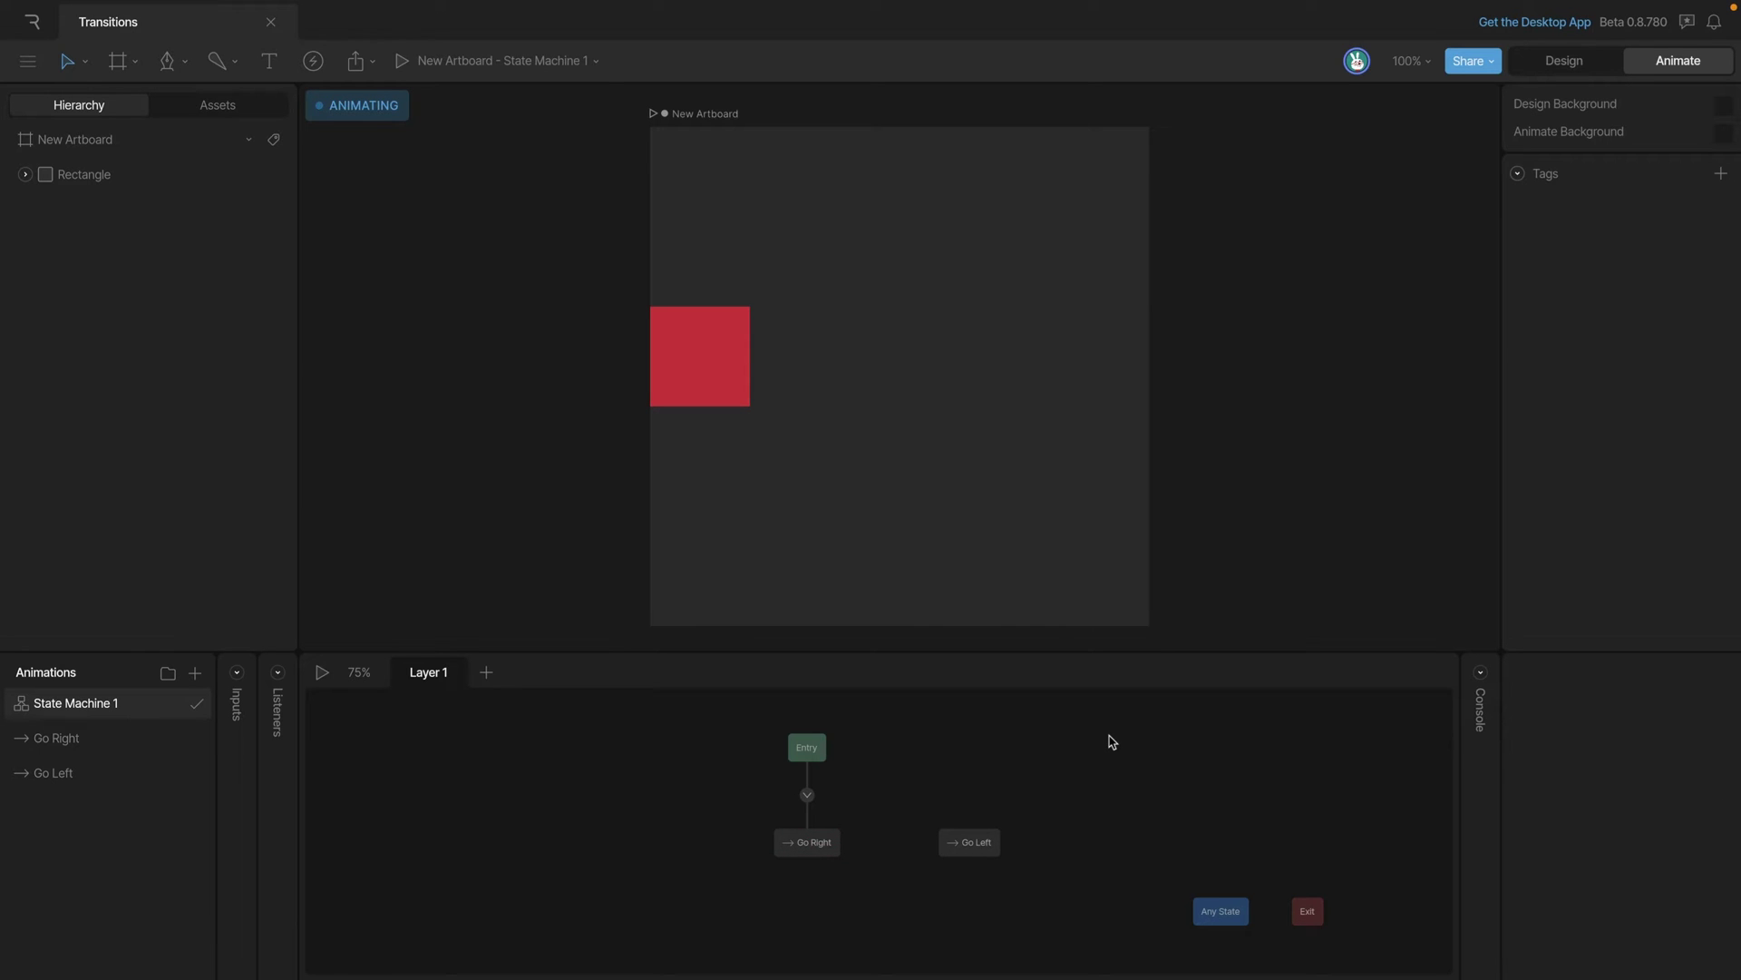
mouse_move(857, 857)
left_click_drag(850, 853, 935, 846)
left_click(907, 898)
key("space")
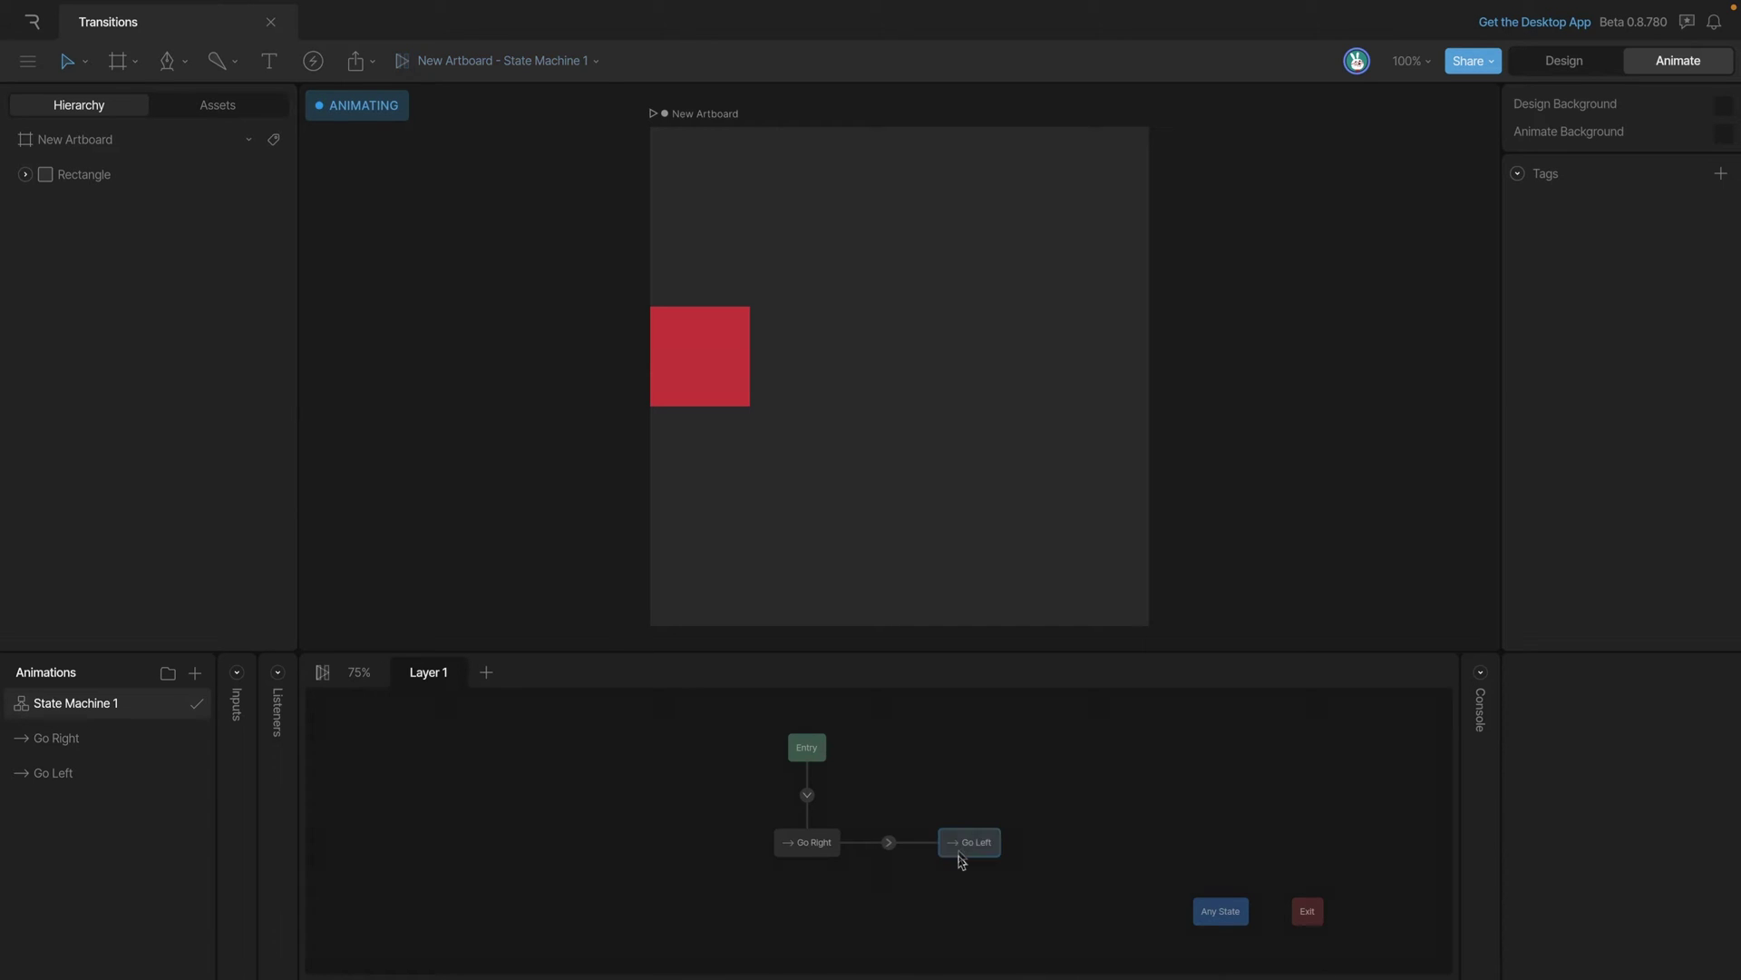
left_click(889, 847)
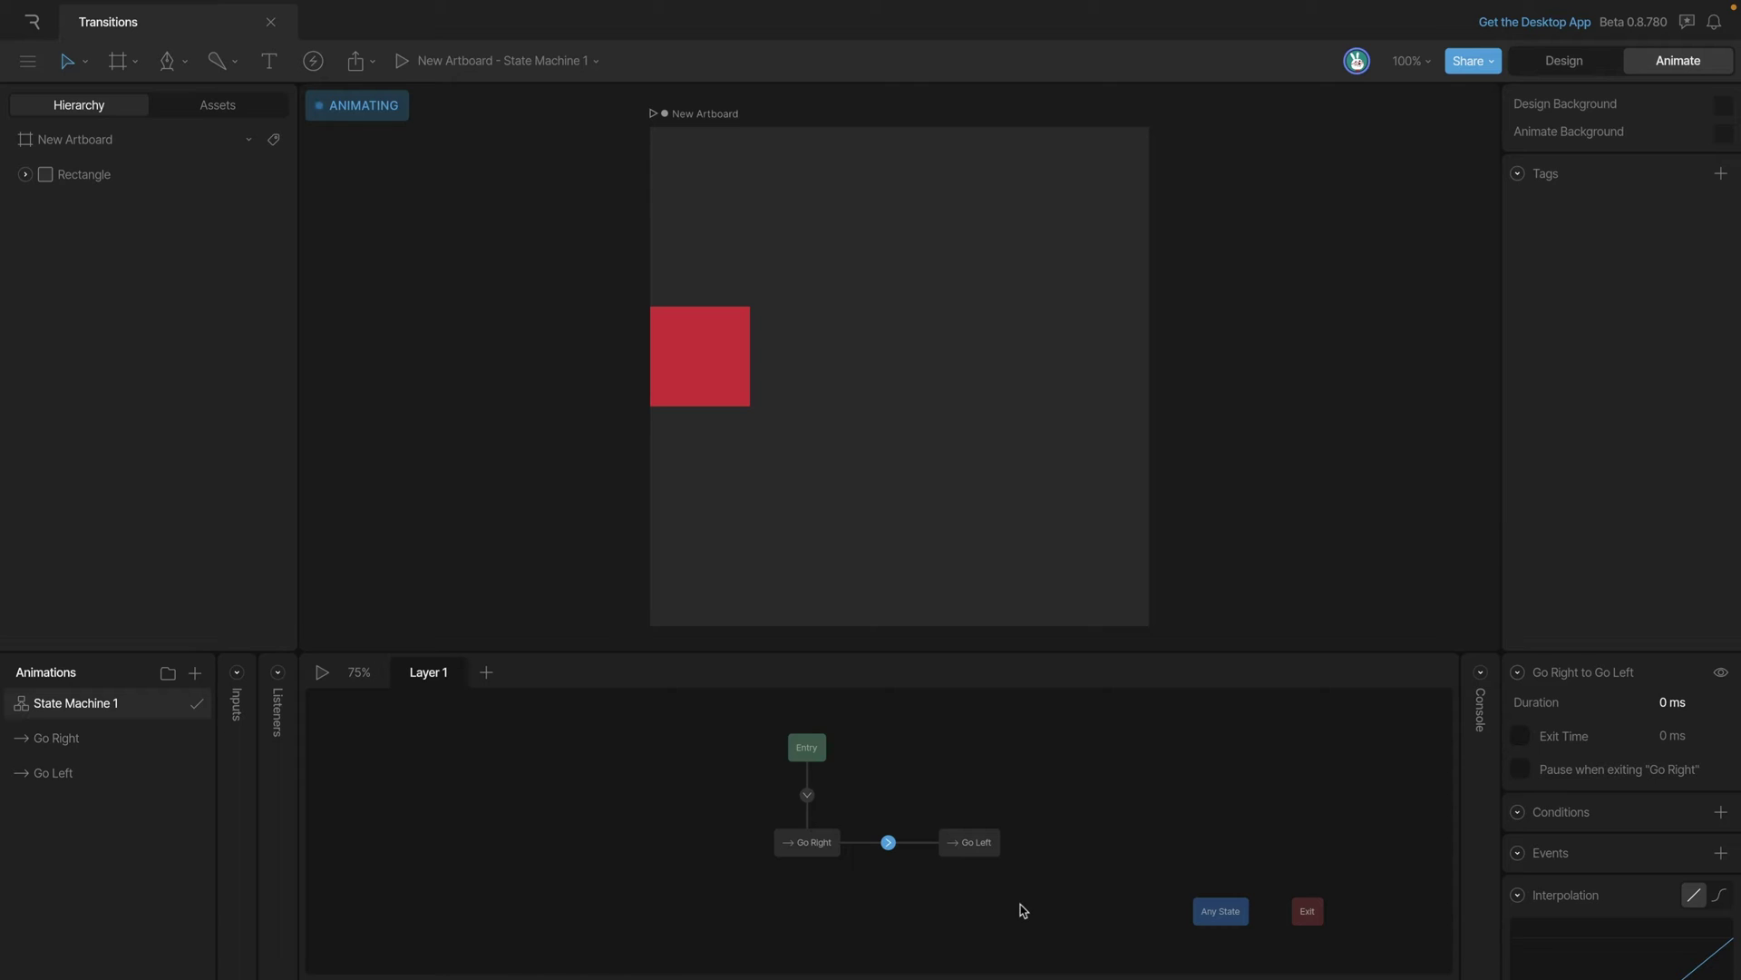
double_click(815, 842)
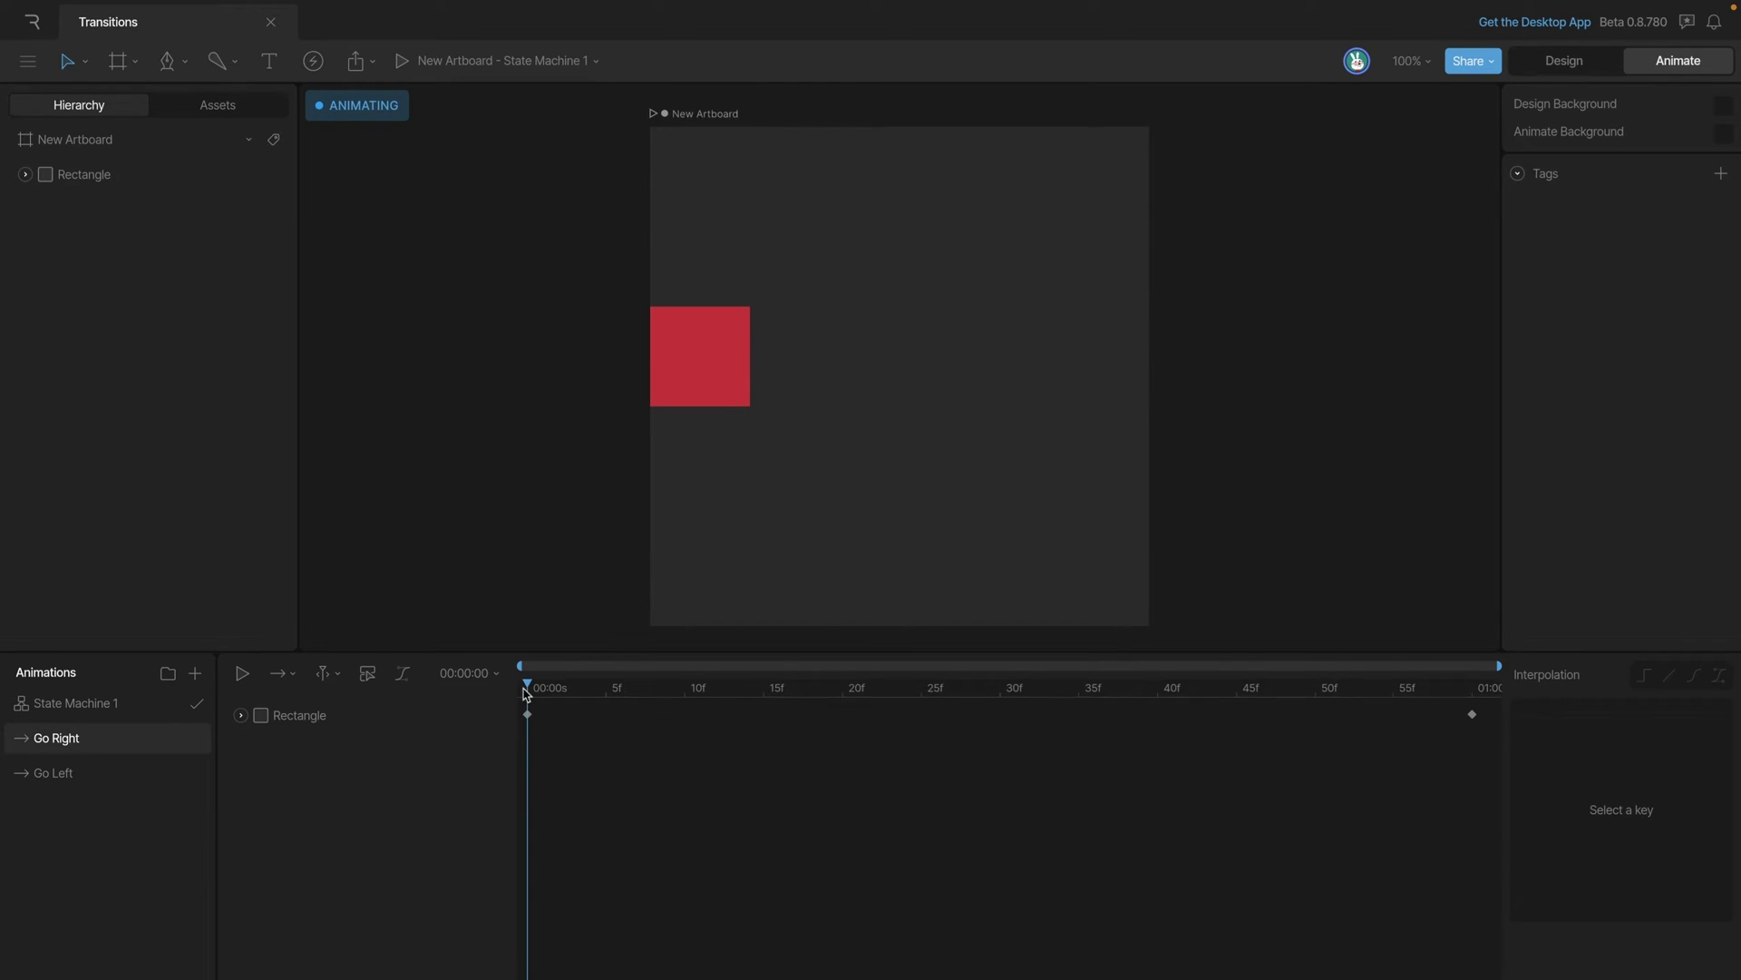
left_click_drag(532, 696, 1483, 676)
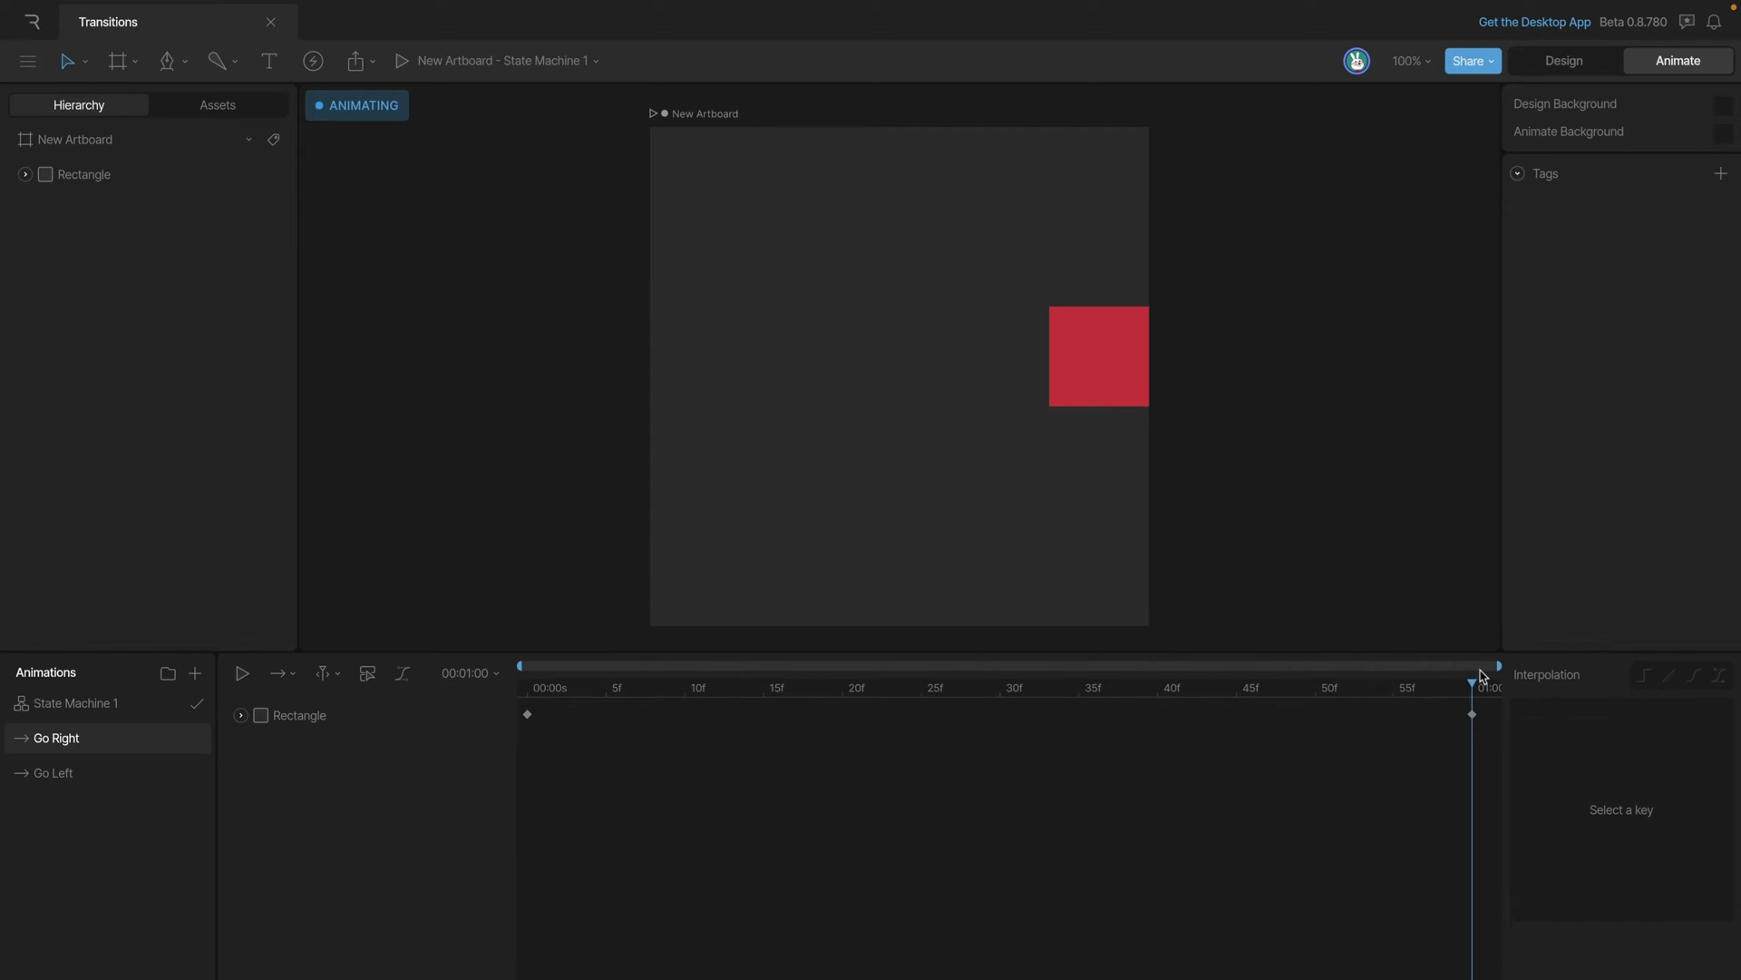
left_click(90, 779)
left_click_drag(531, 694, 1535, 699)
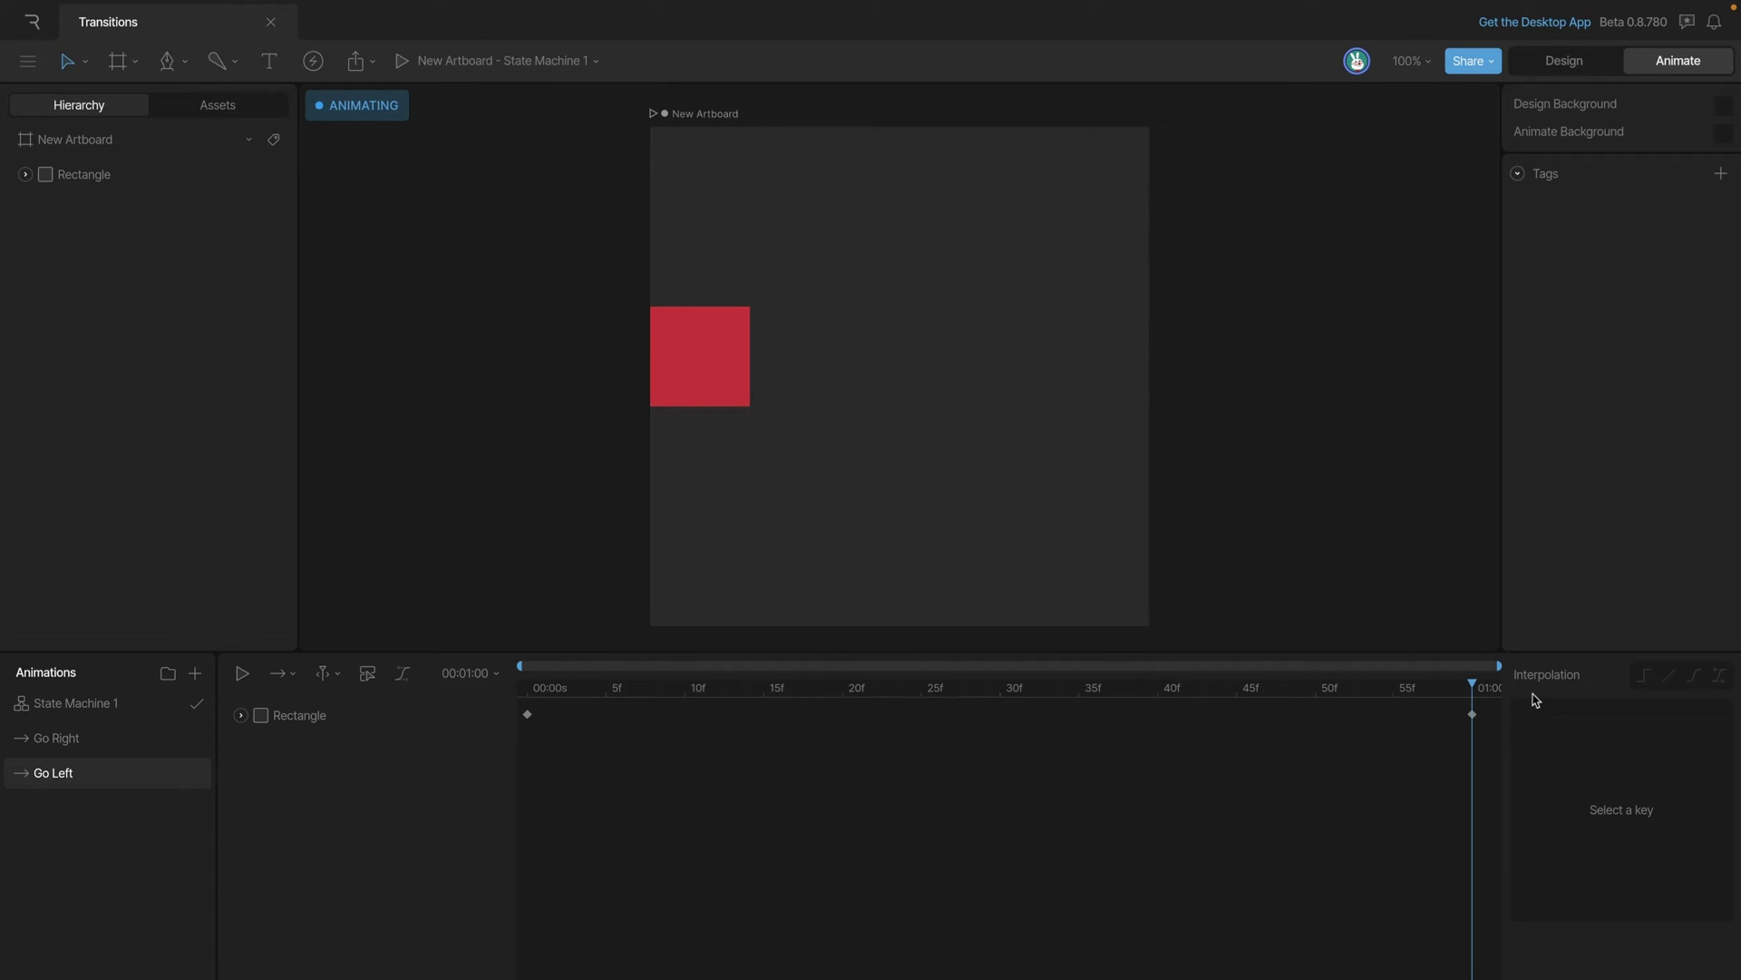
left_click(75, 703)
left_click(889, 842)
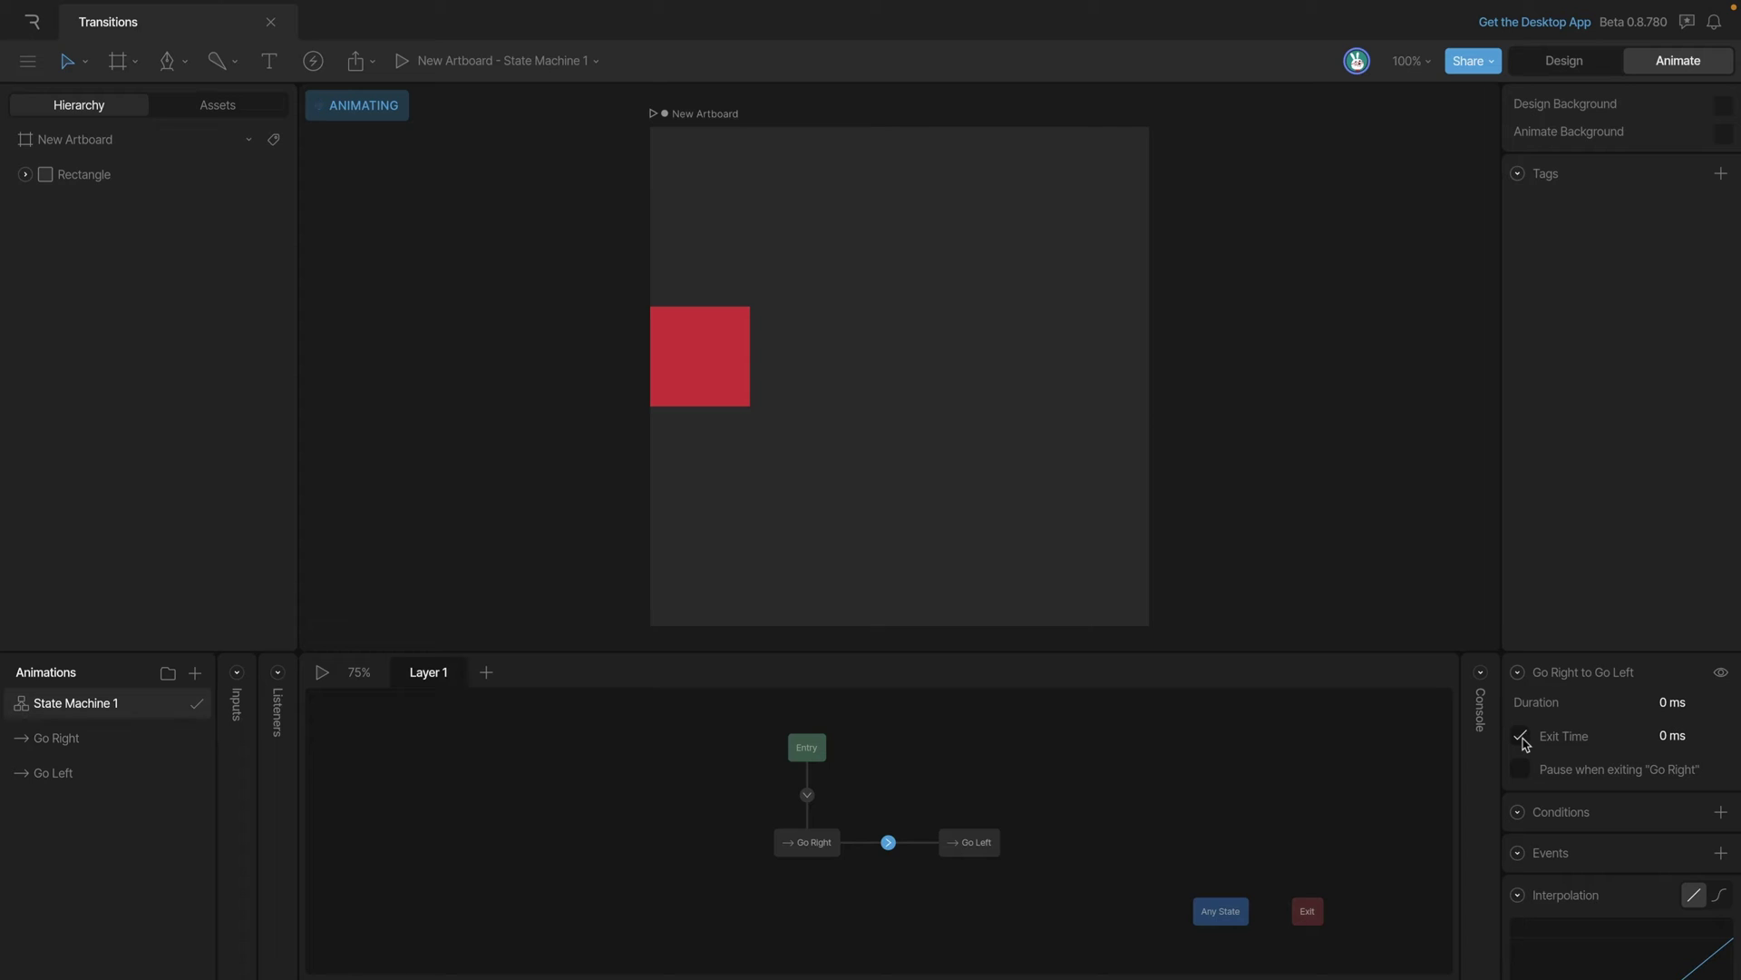
Set the Go Right to Go Left transition's Exit Time to 100% and test playback.
left_click(1685, 740)
type("100")
key("Return")
mouse_move(815, 873)
mouse_move(1014, 882)
left_click(1061, 888)
key("space")
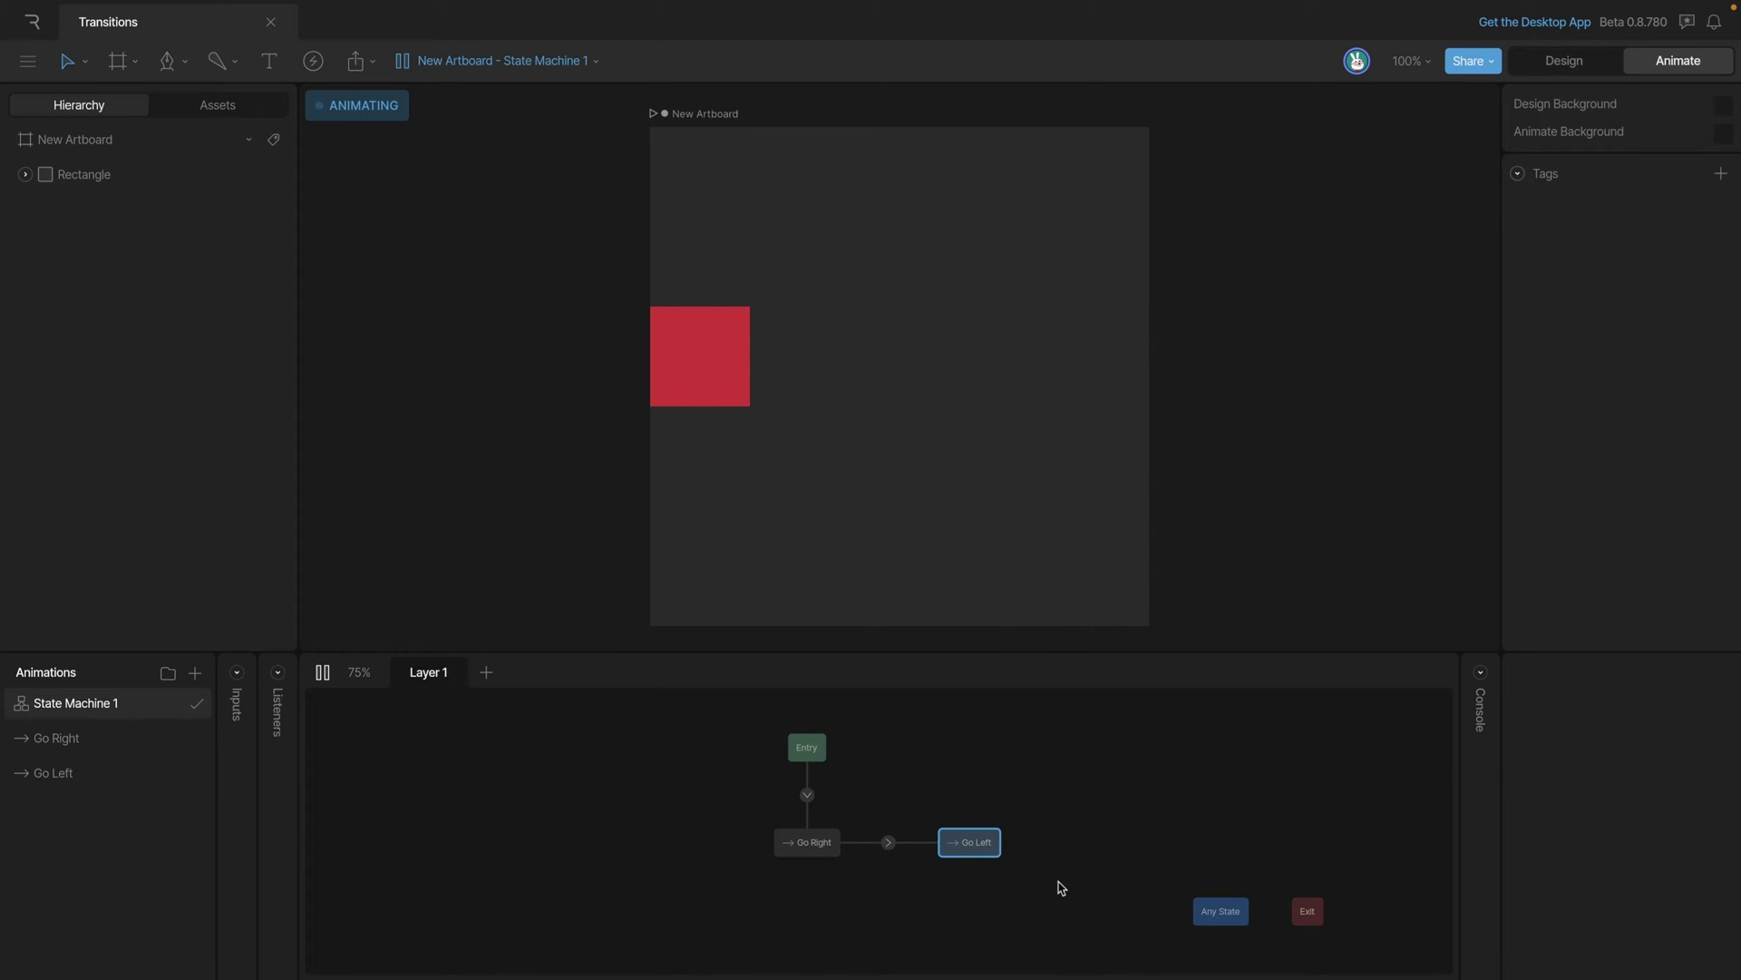
key("space")
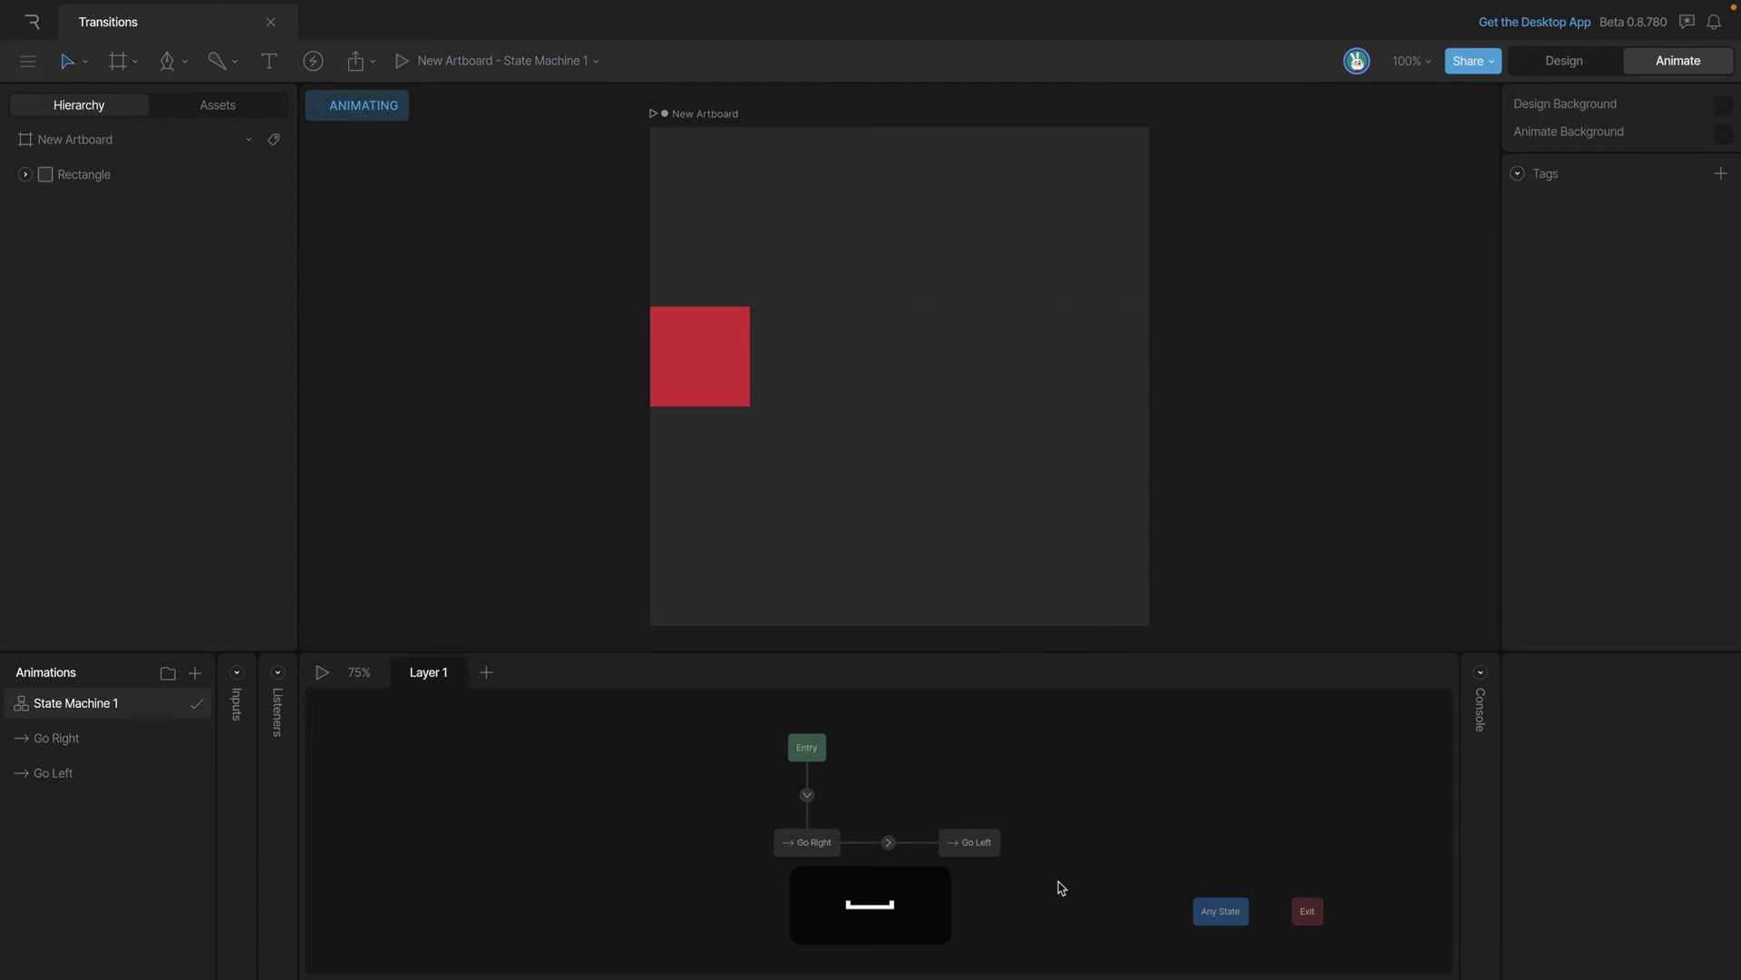
key("space")
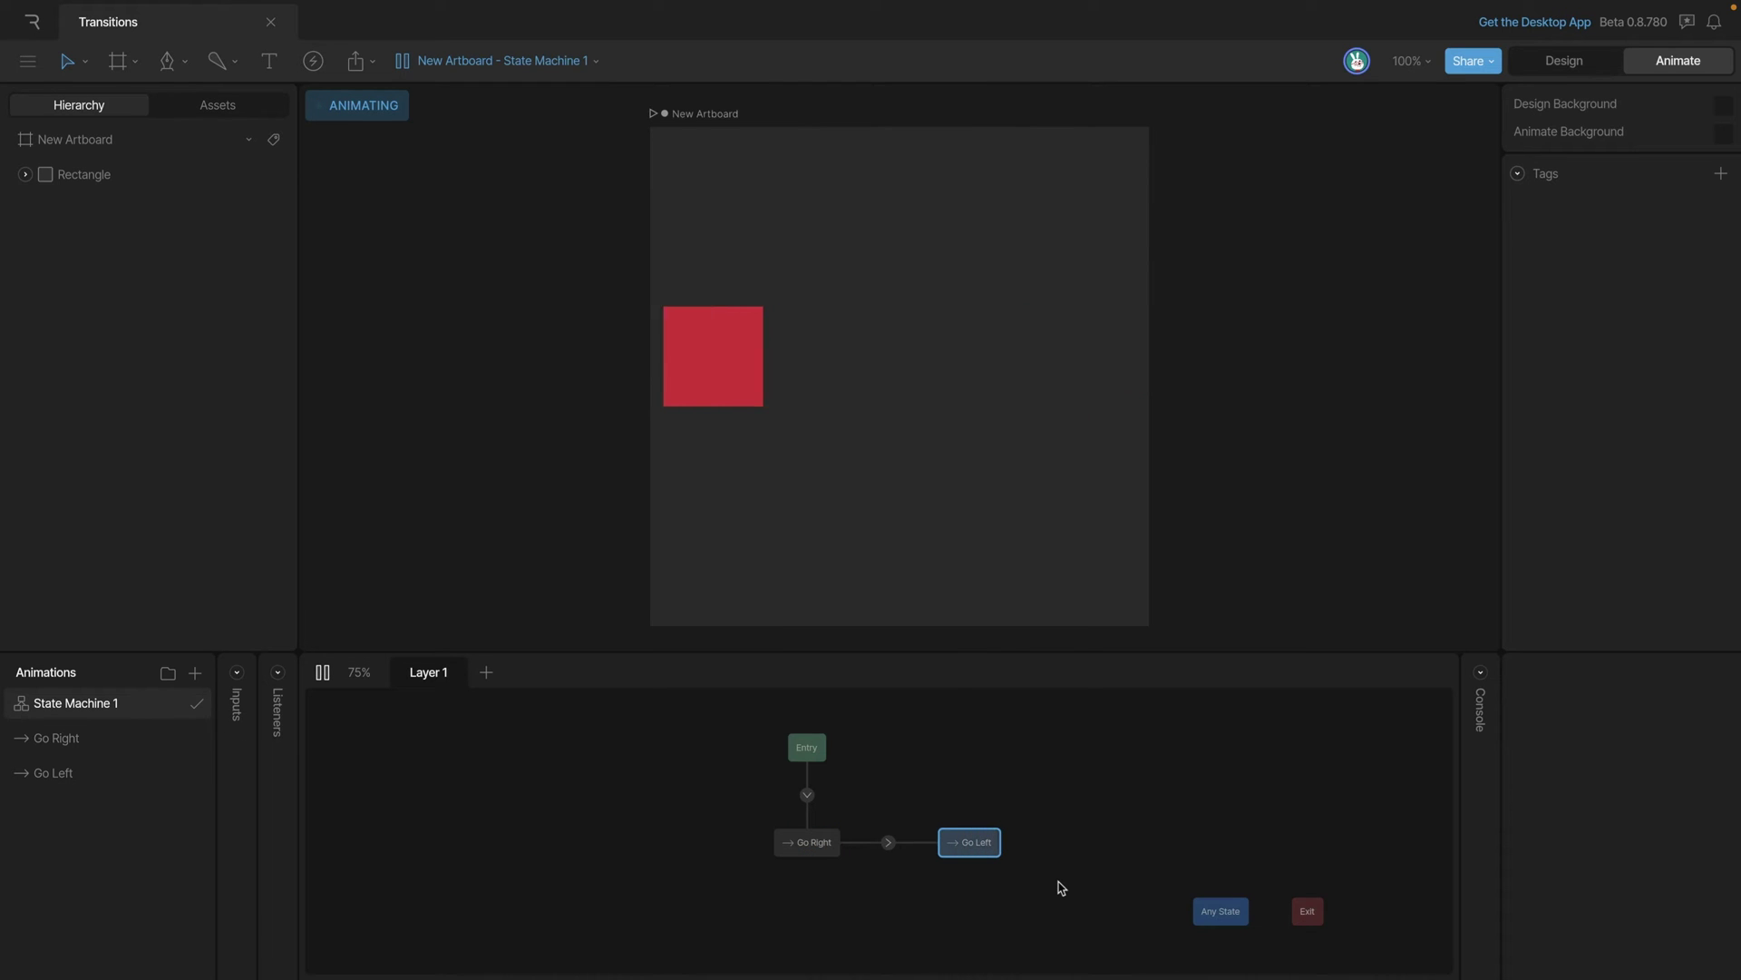
key("space")
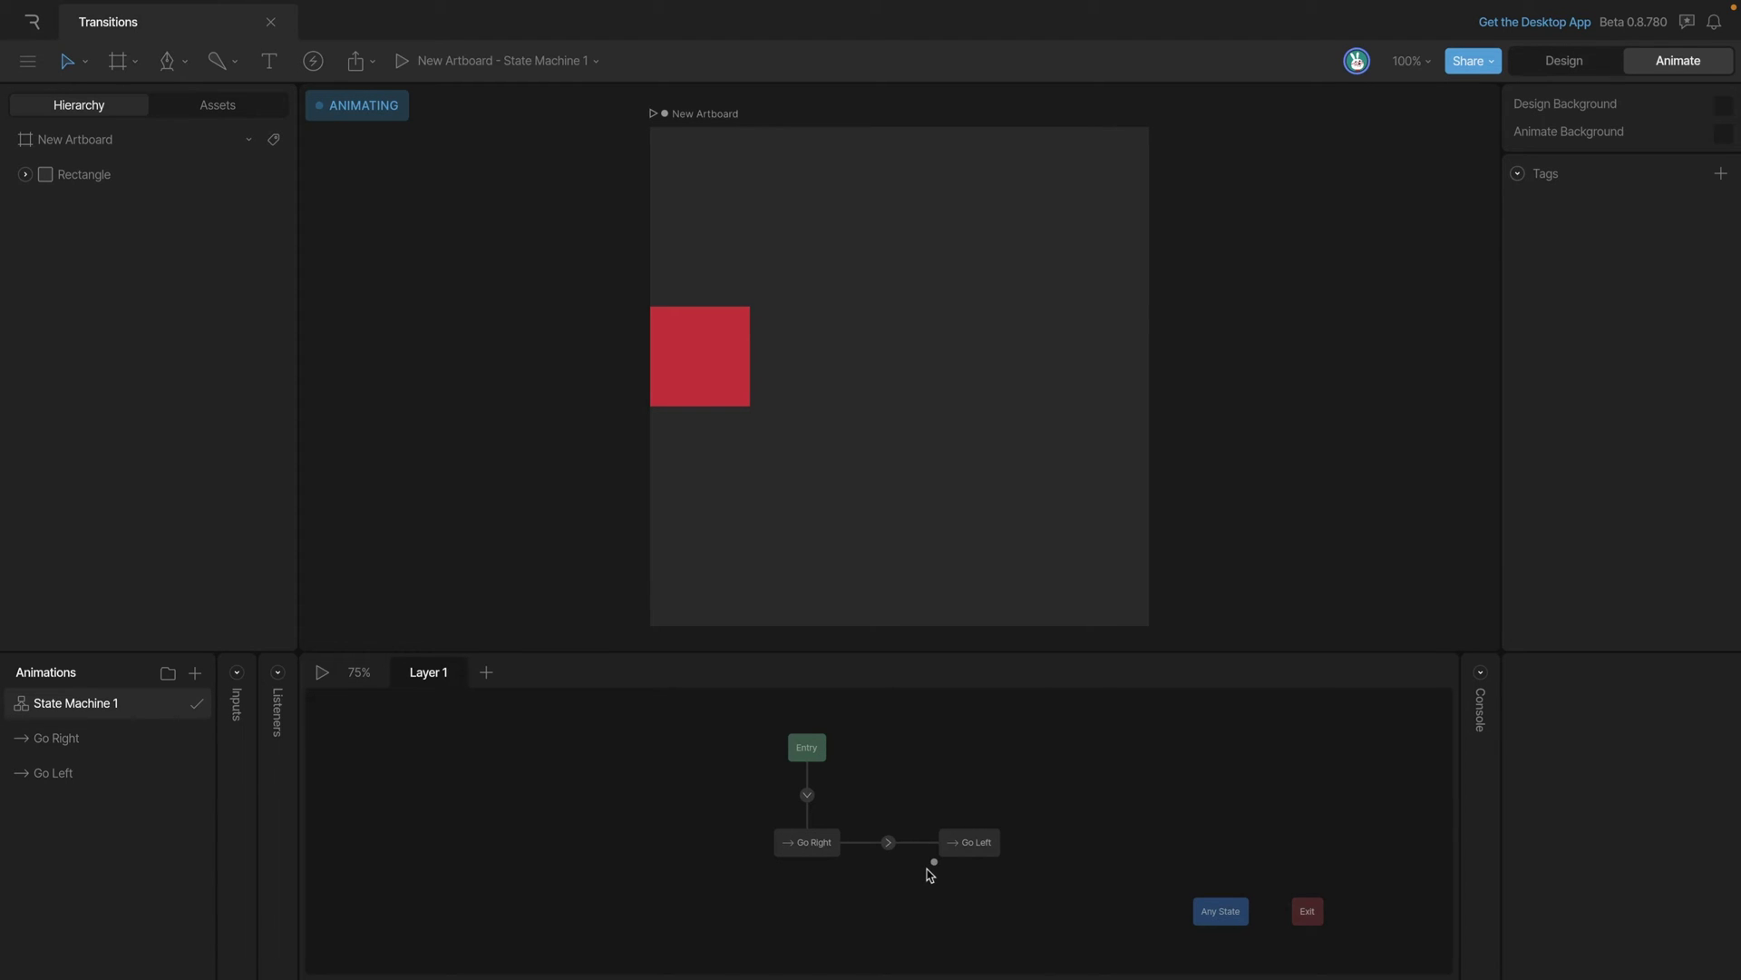
Add a Go Left to Go Right transition with Exit Time enabled at 100, then play the loop.
left_click_drag(935, 861, 844, 857)
left_click(882, 846)
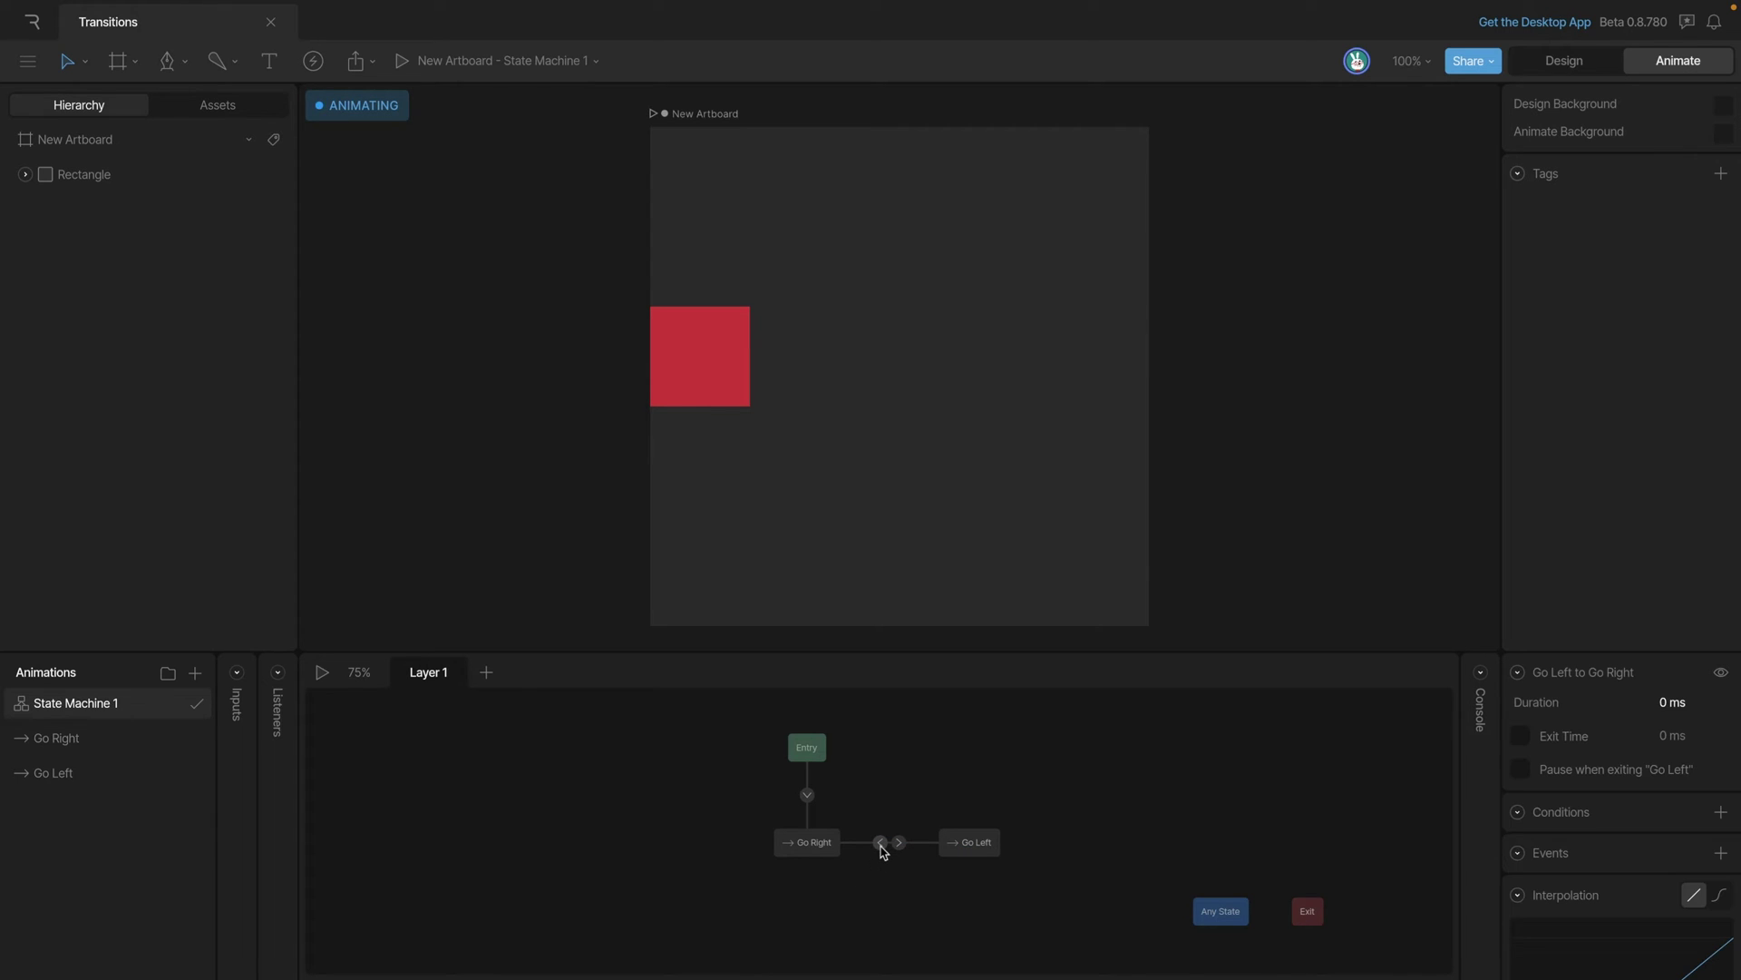
left_click(1521, 737)
left_click(1672, 735)
type("100")
key("Return")
left_click(1014, 782)
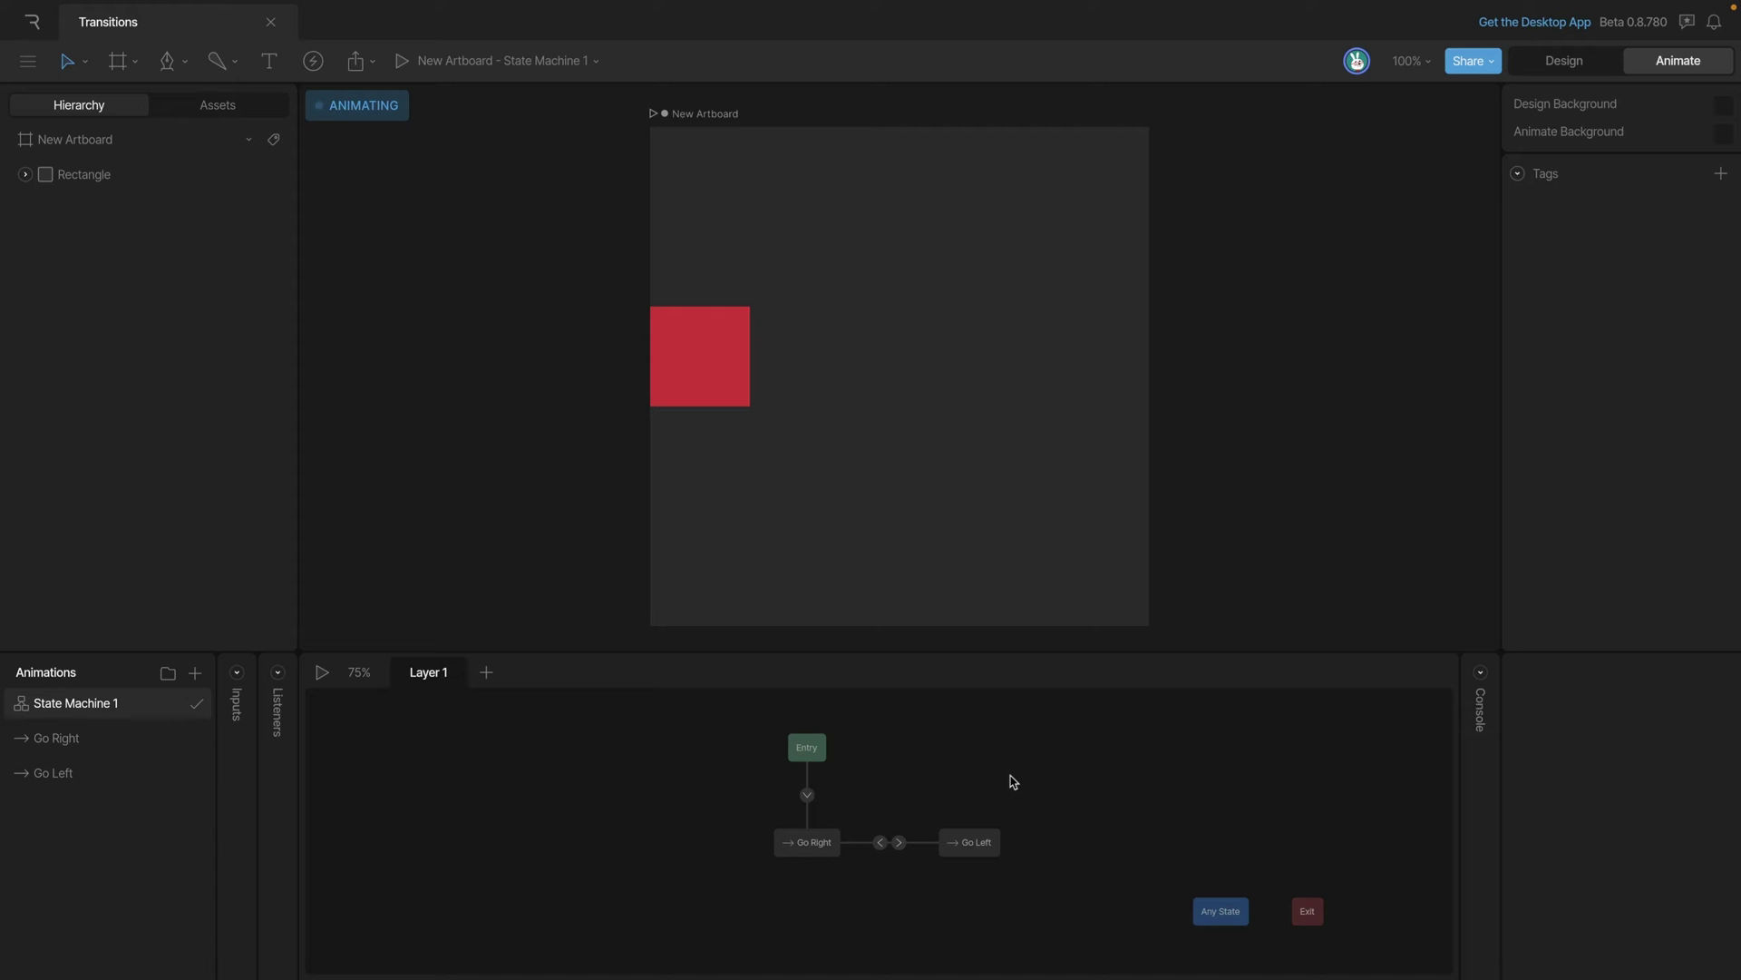
key("space")
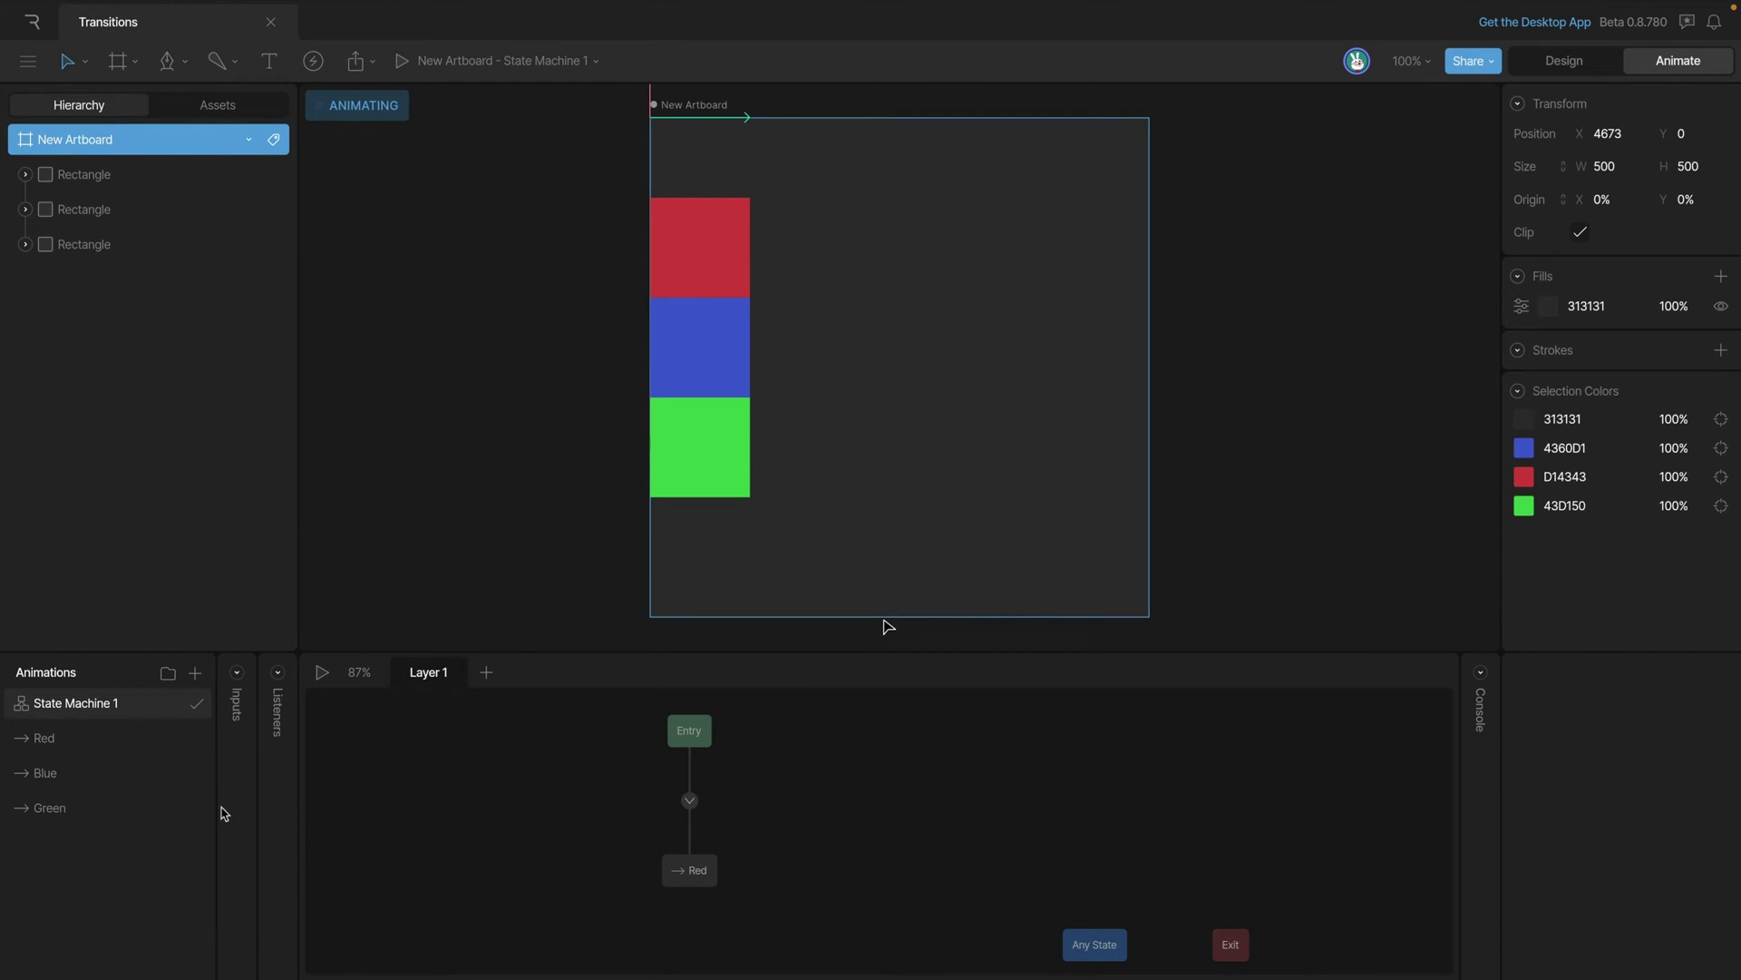
left_click(55, 748)
left_click(427, 855)
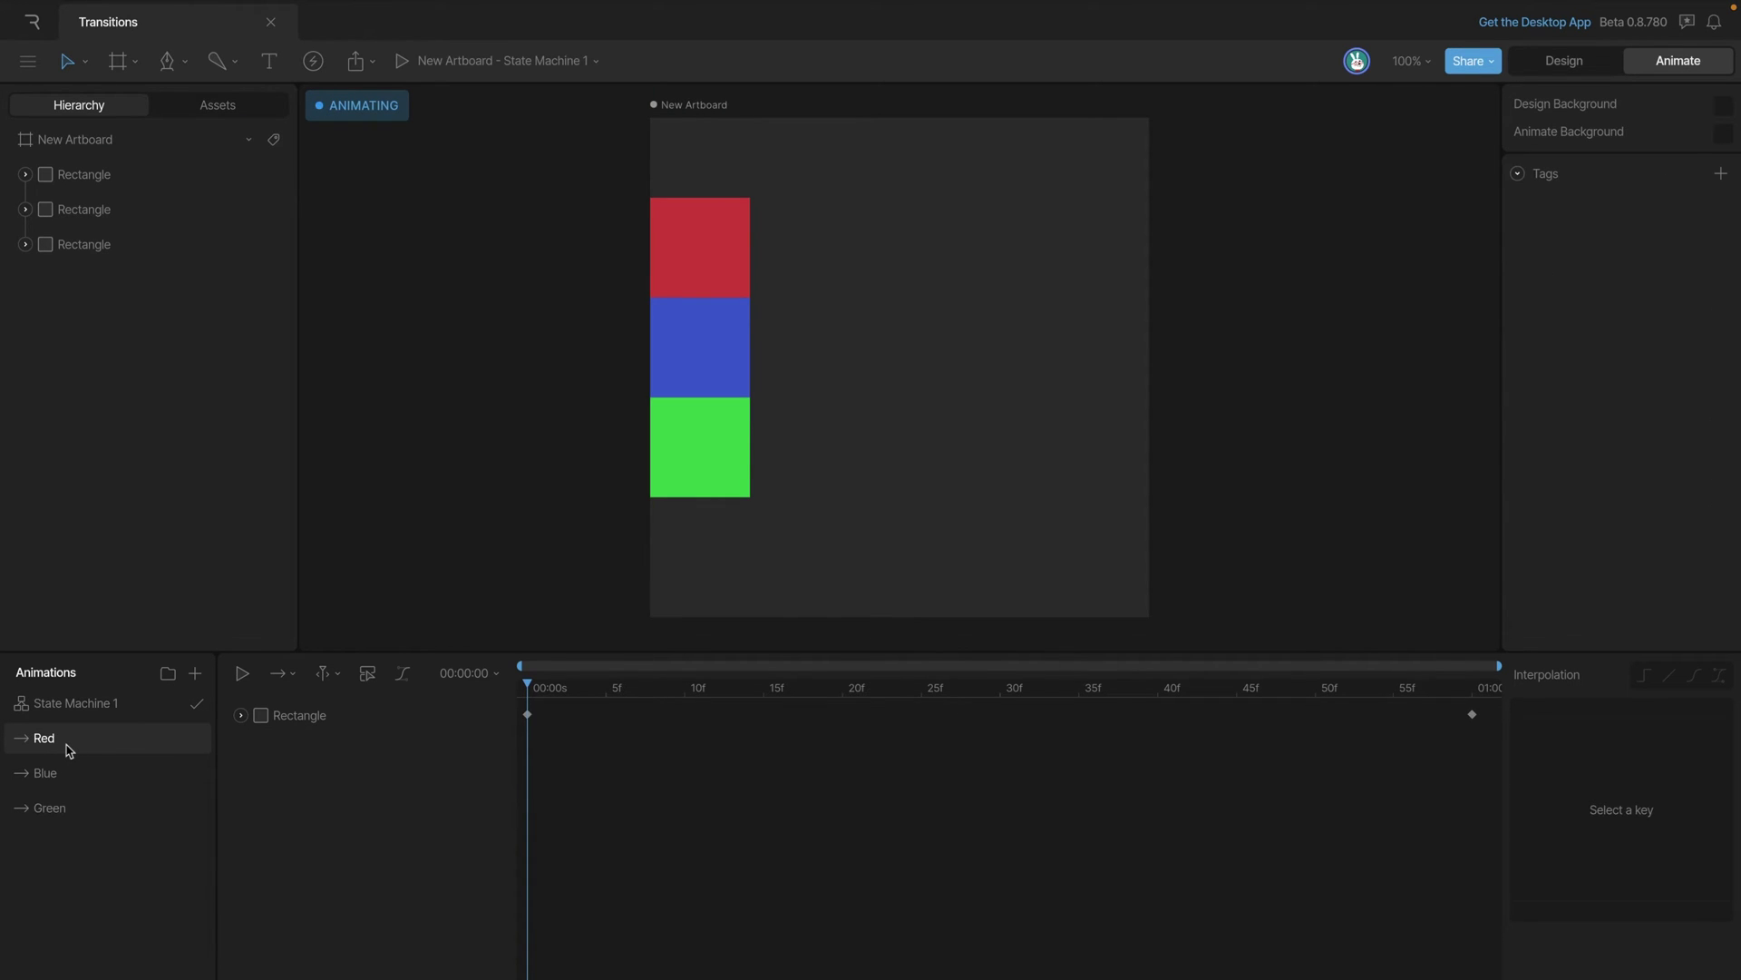
key("space")
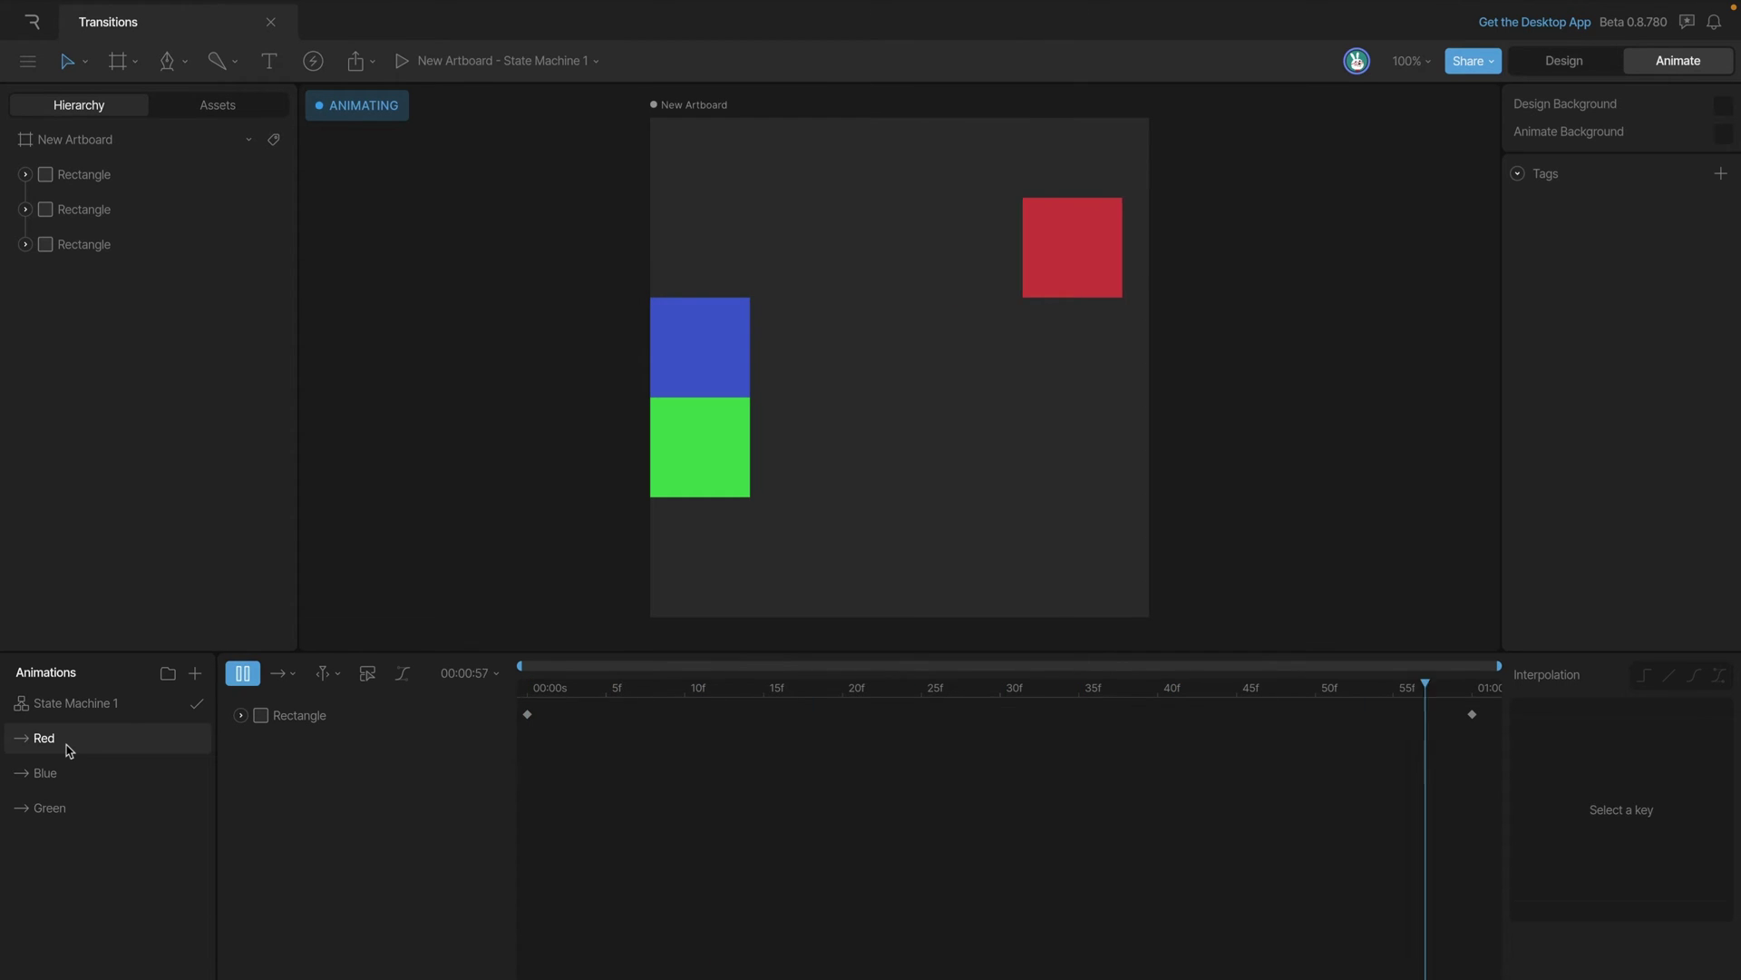
left_click(72, 774)
key("space")
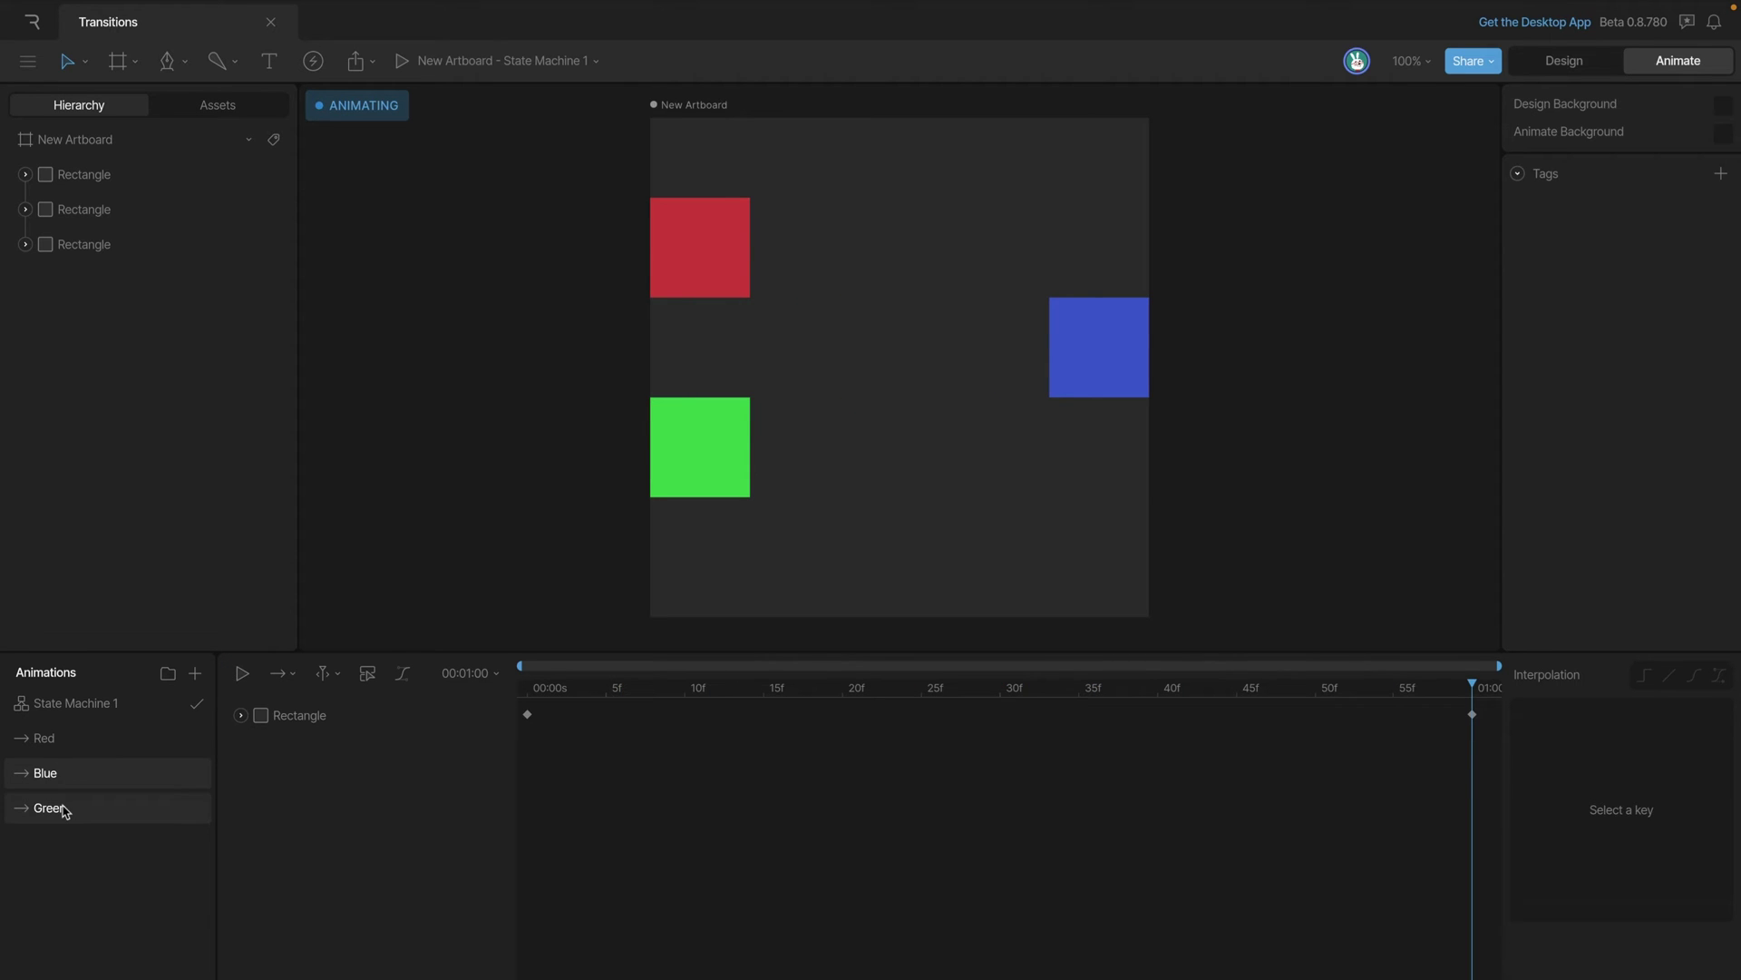
left_click(65, 810)
key("space")
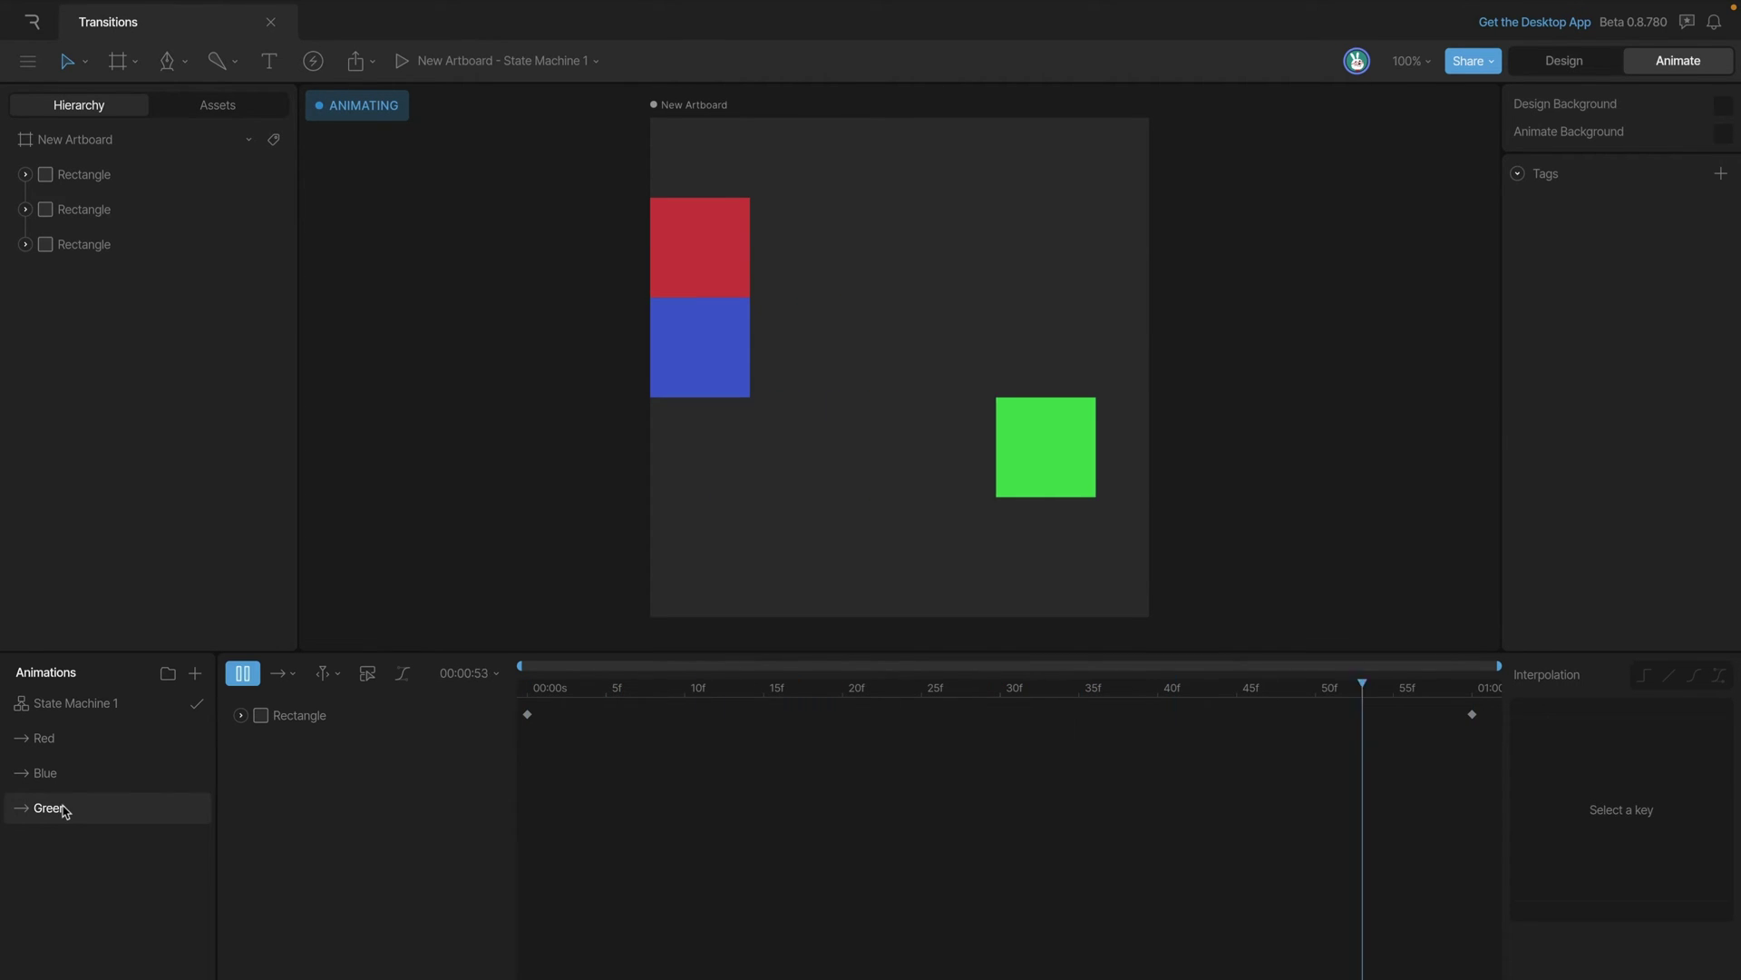
left_click(108, 707)
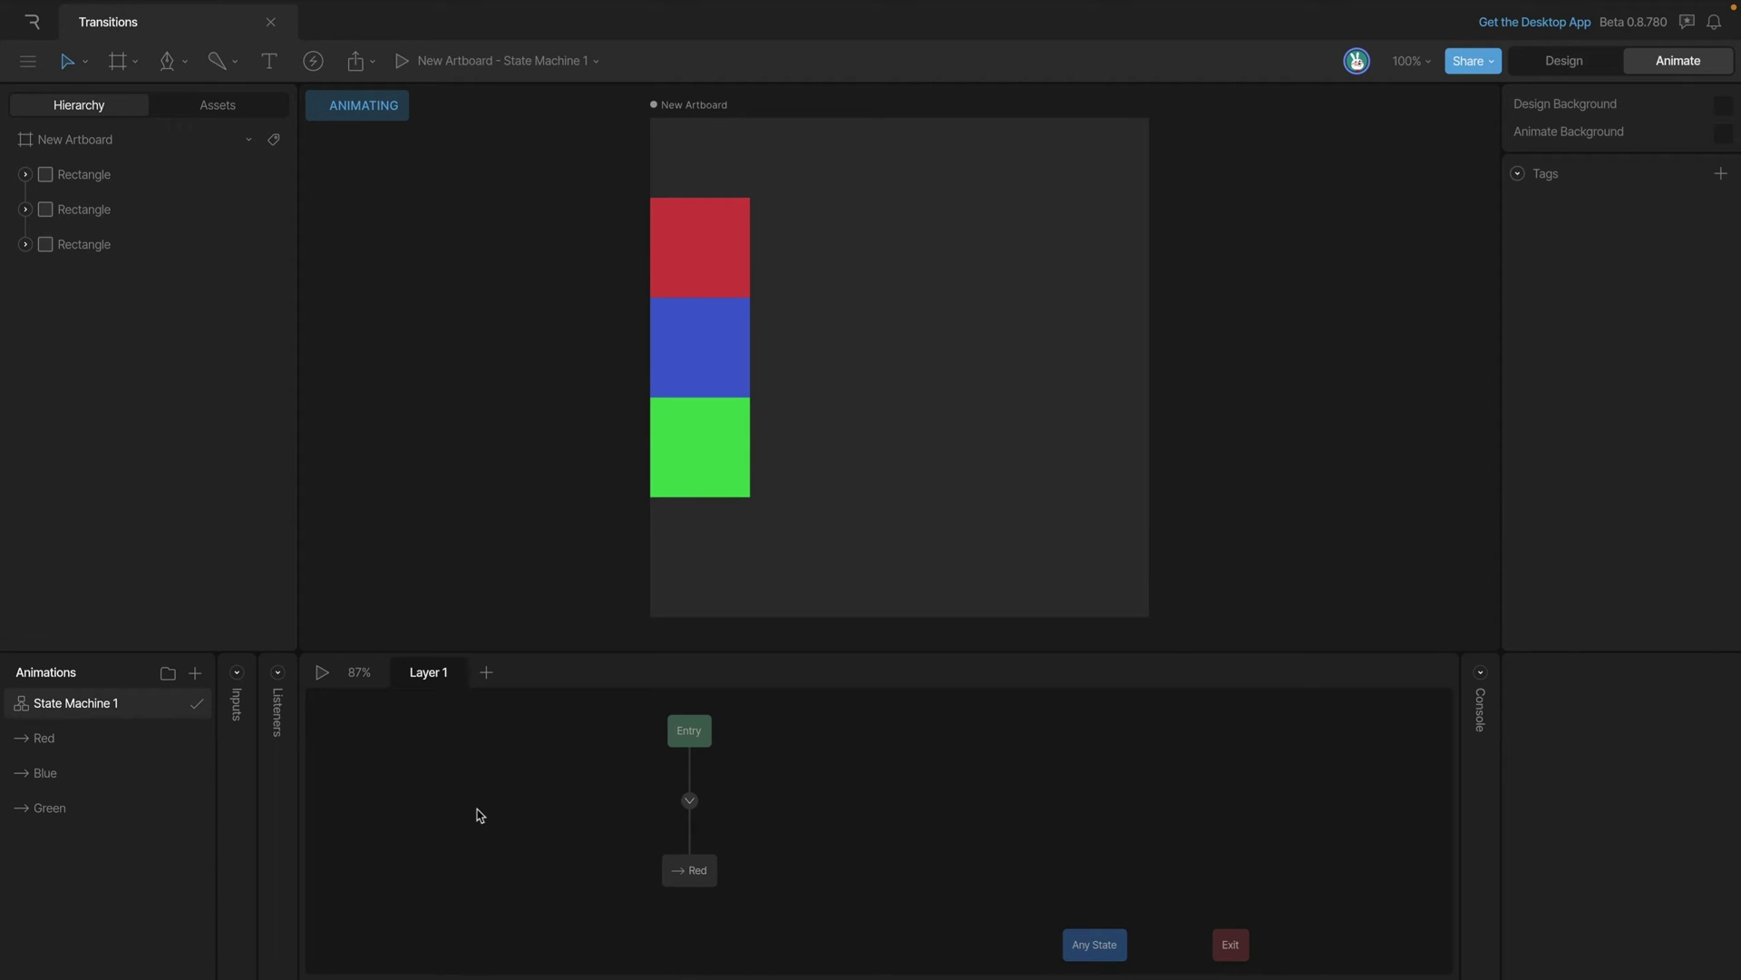
Test the state machine, add Blue and Green states, and connect Red to Blue.
key("space")
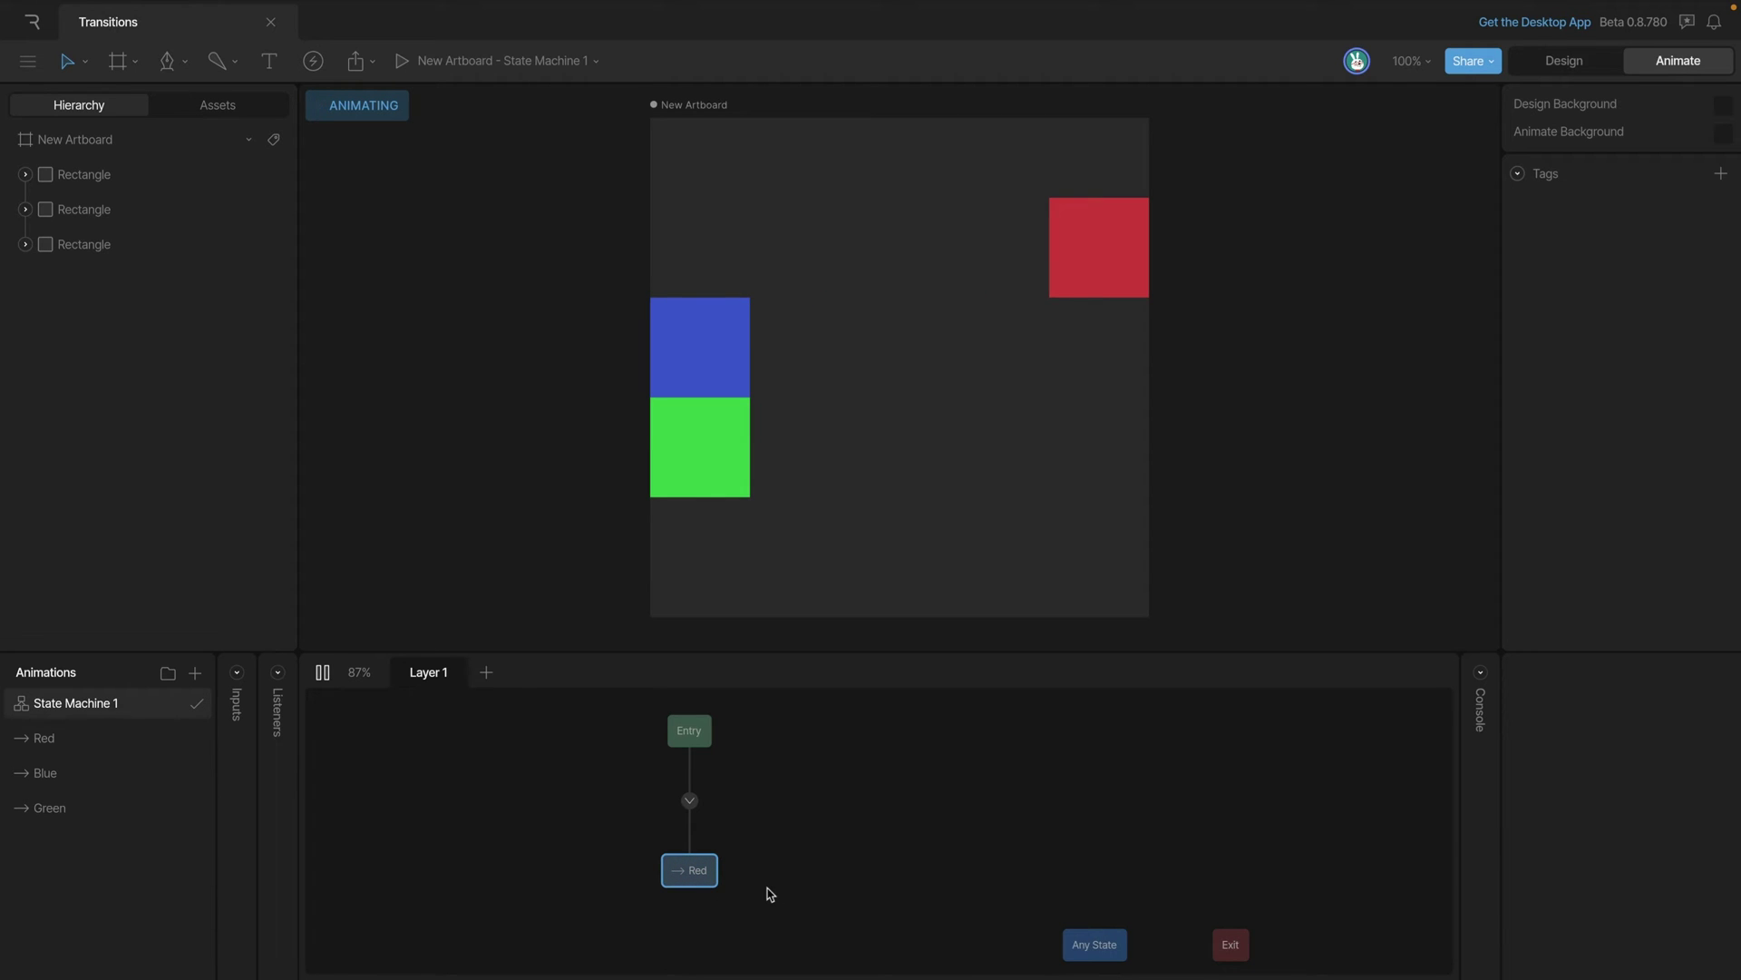
key("space")
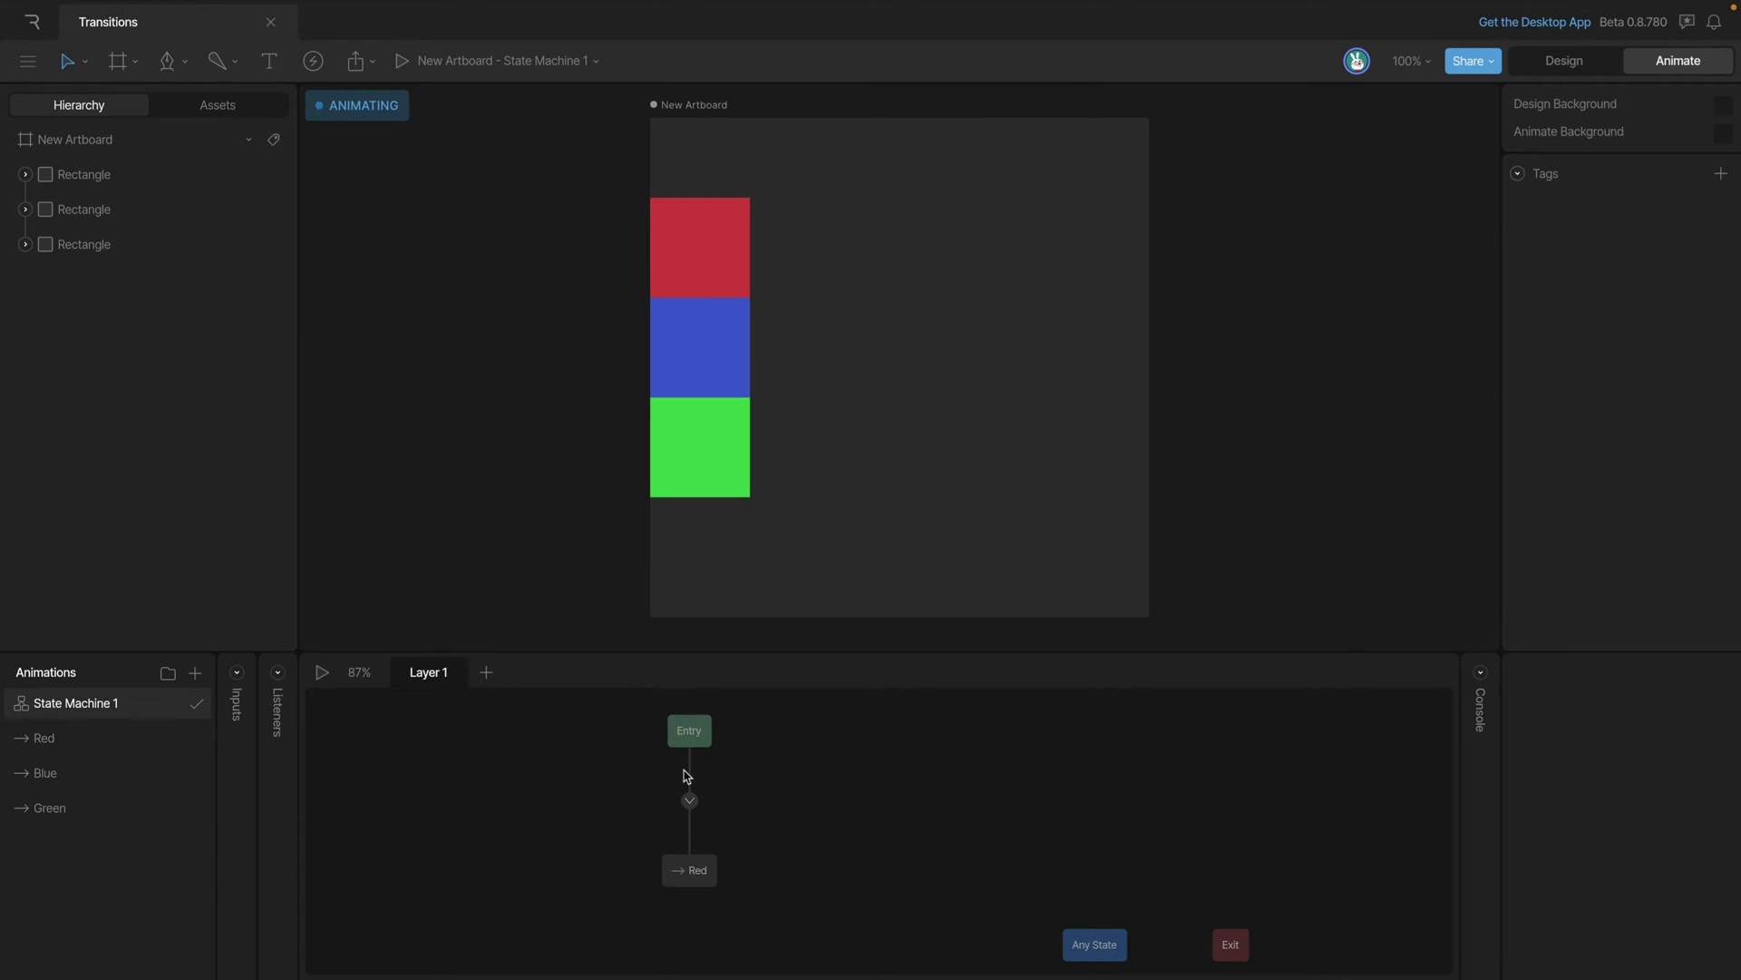
left_click_drag(45, 773, 821, 861)
left_click_drag(42, 806, 980, 869)
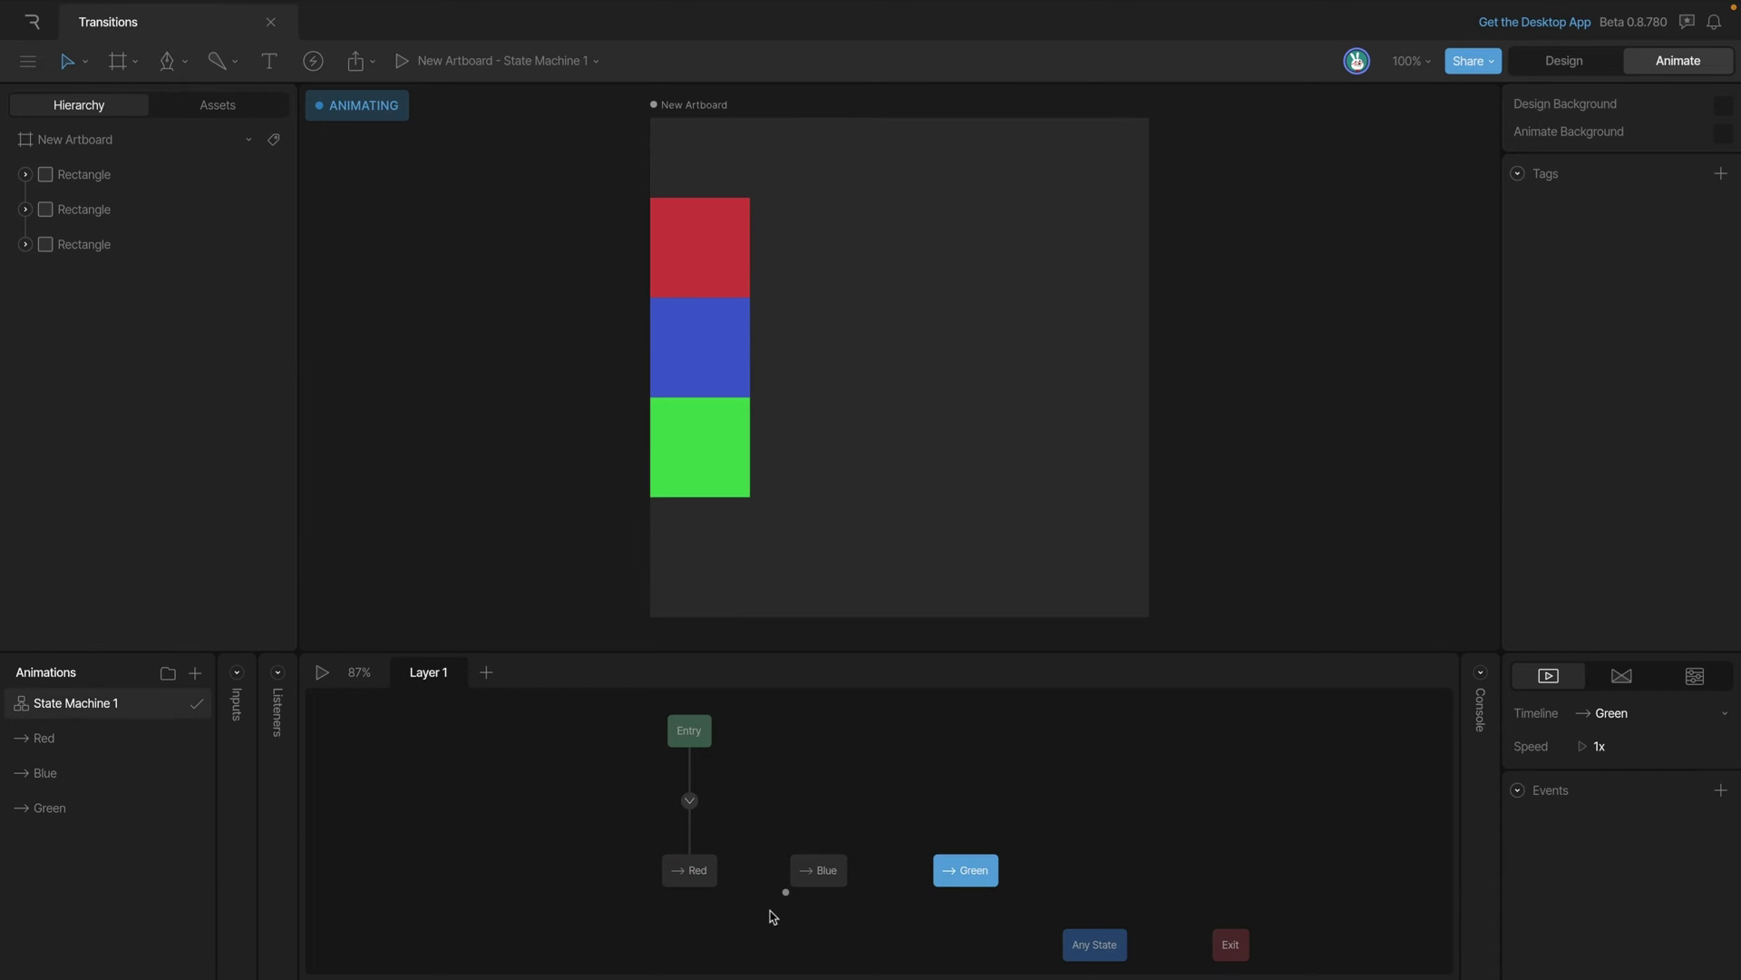
left_click_drag(723, 882, 966, 871)
left_click_drag(820, 882, 827, 881)
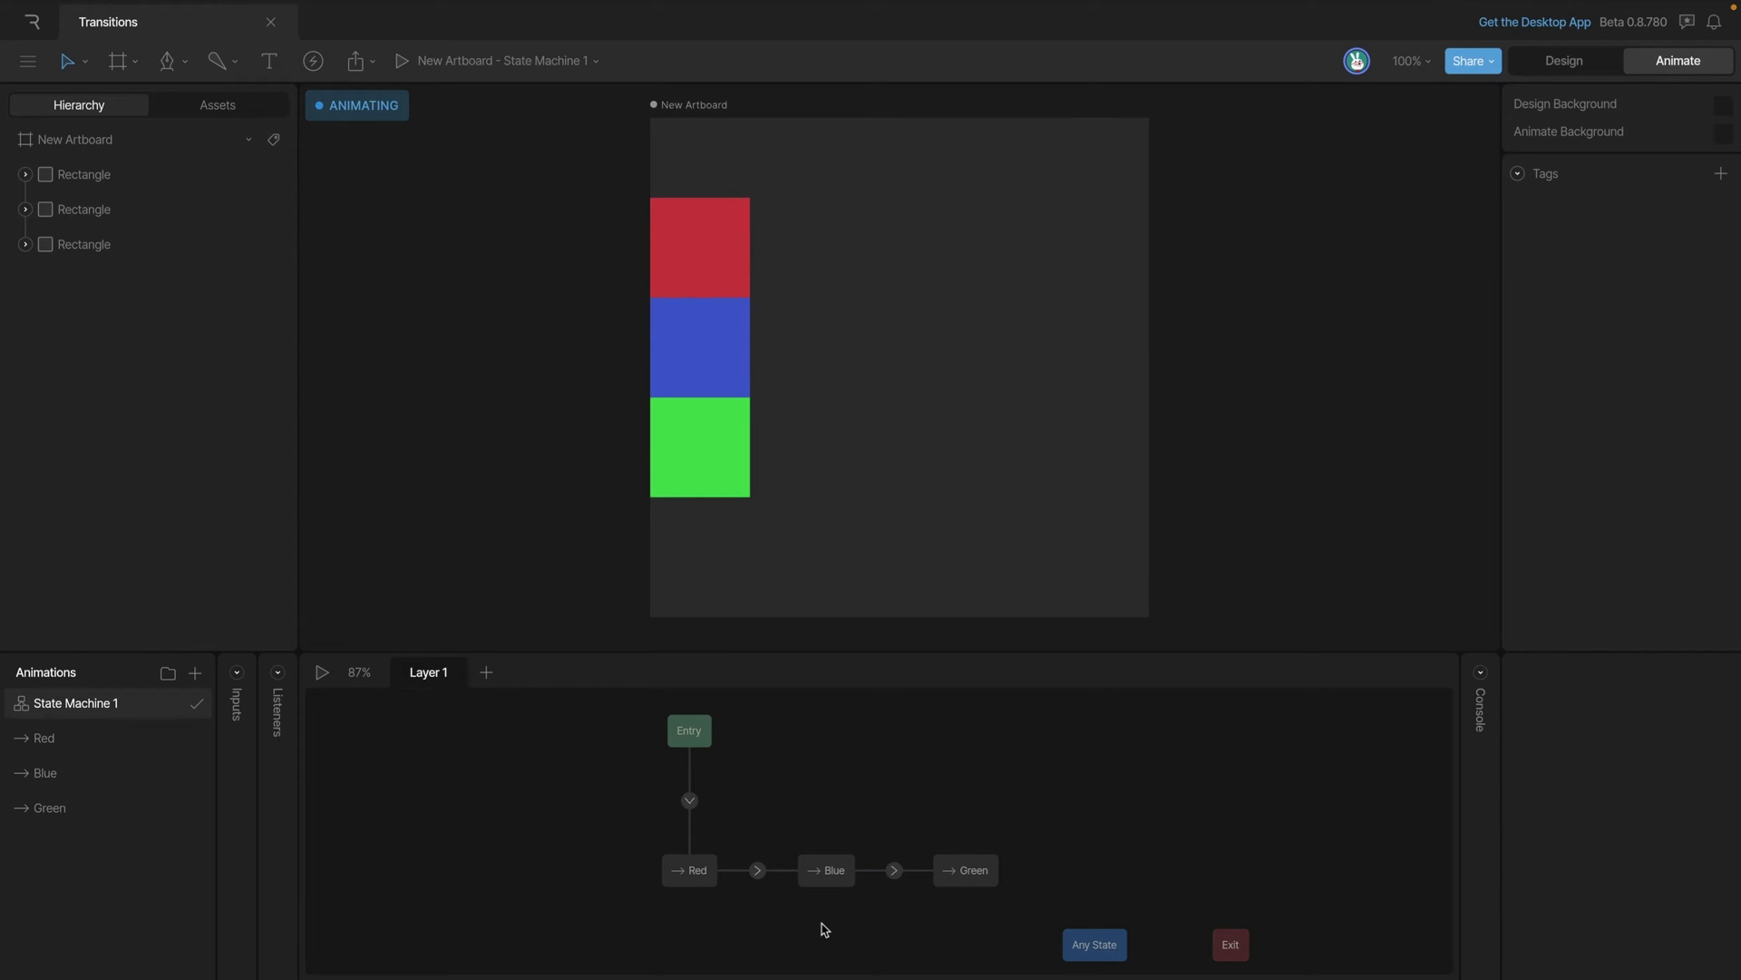
key("space")
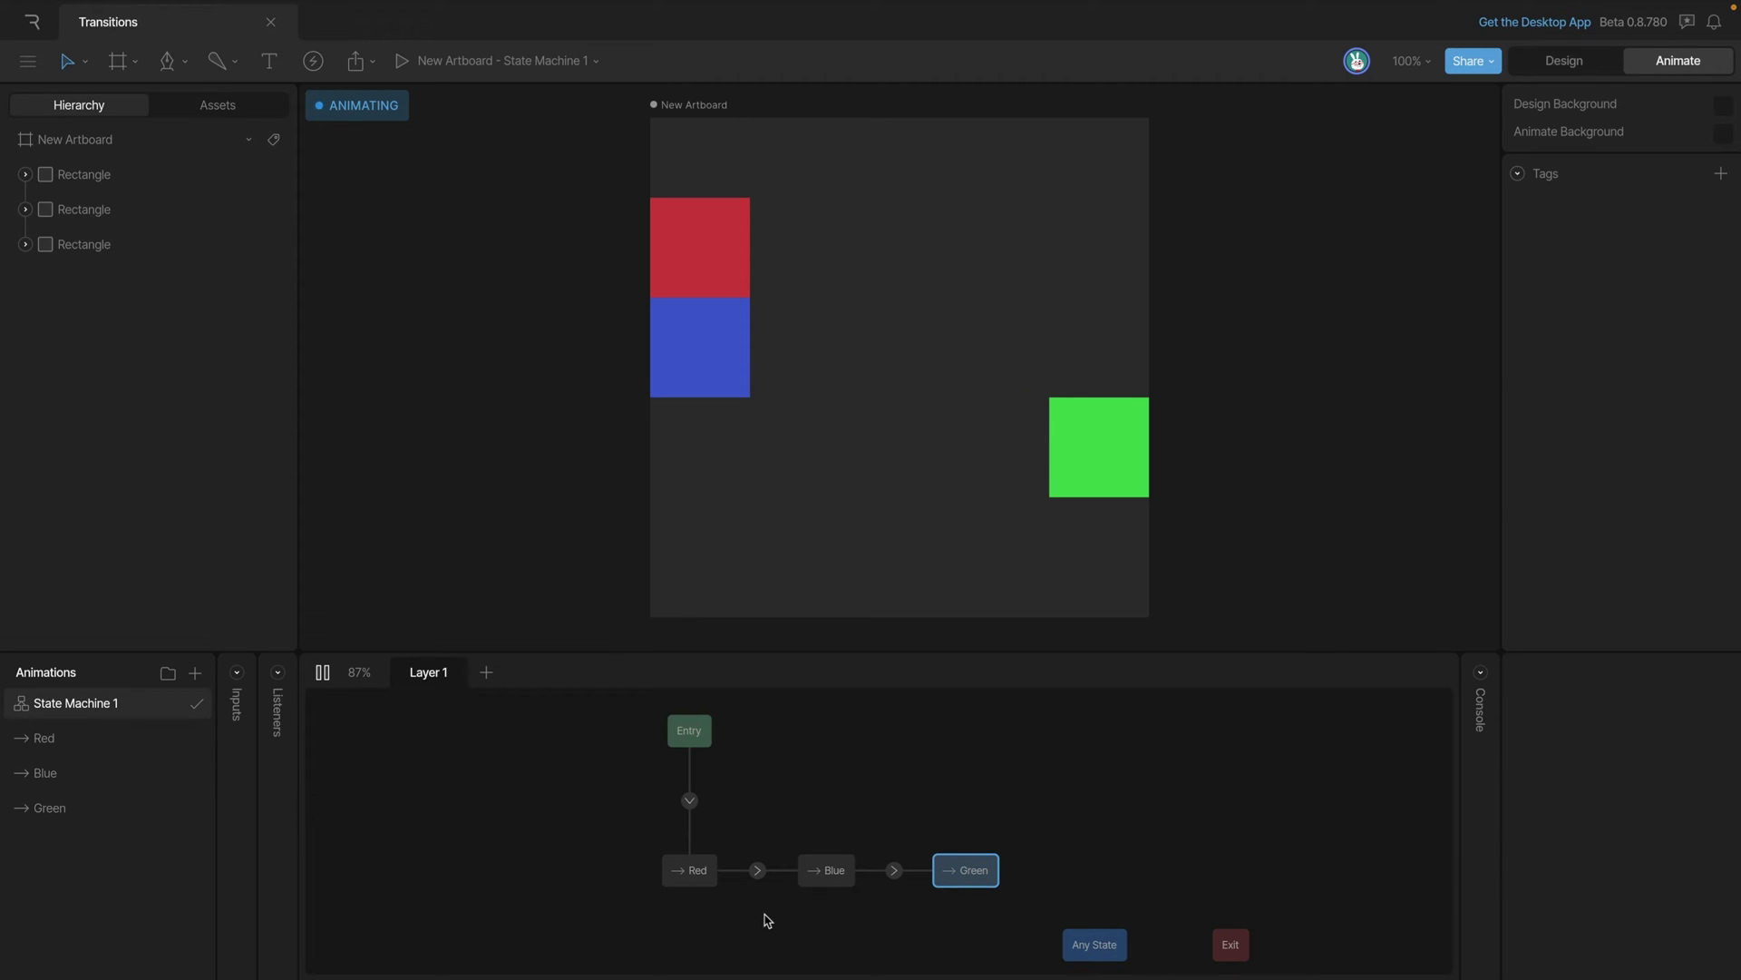
left_click(758, 873)
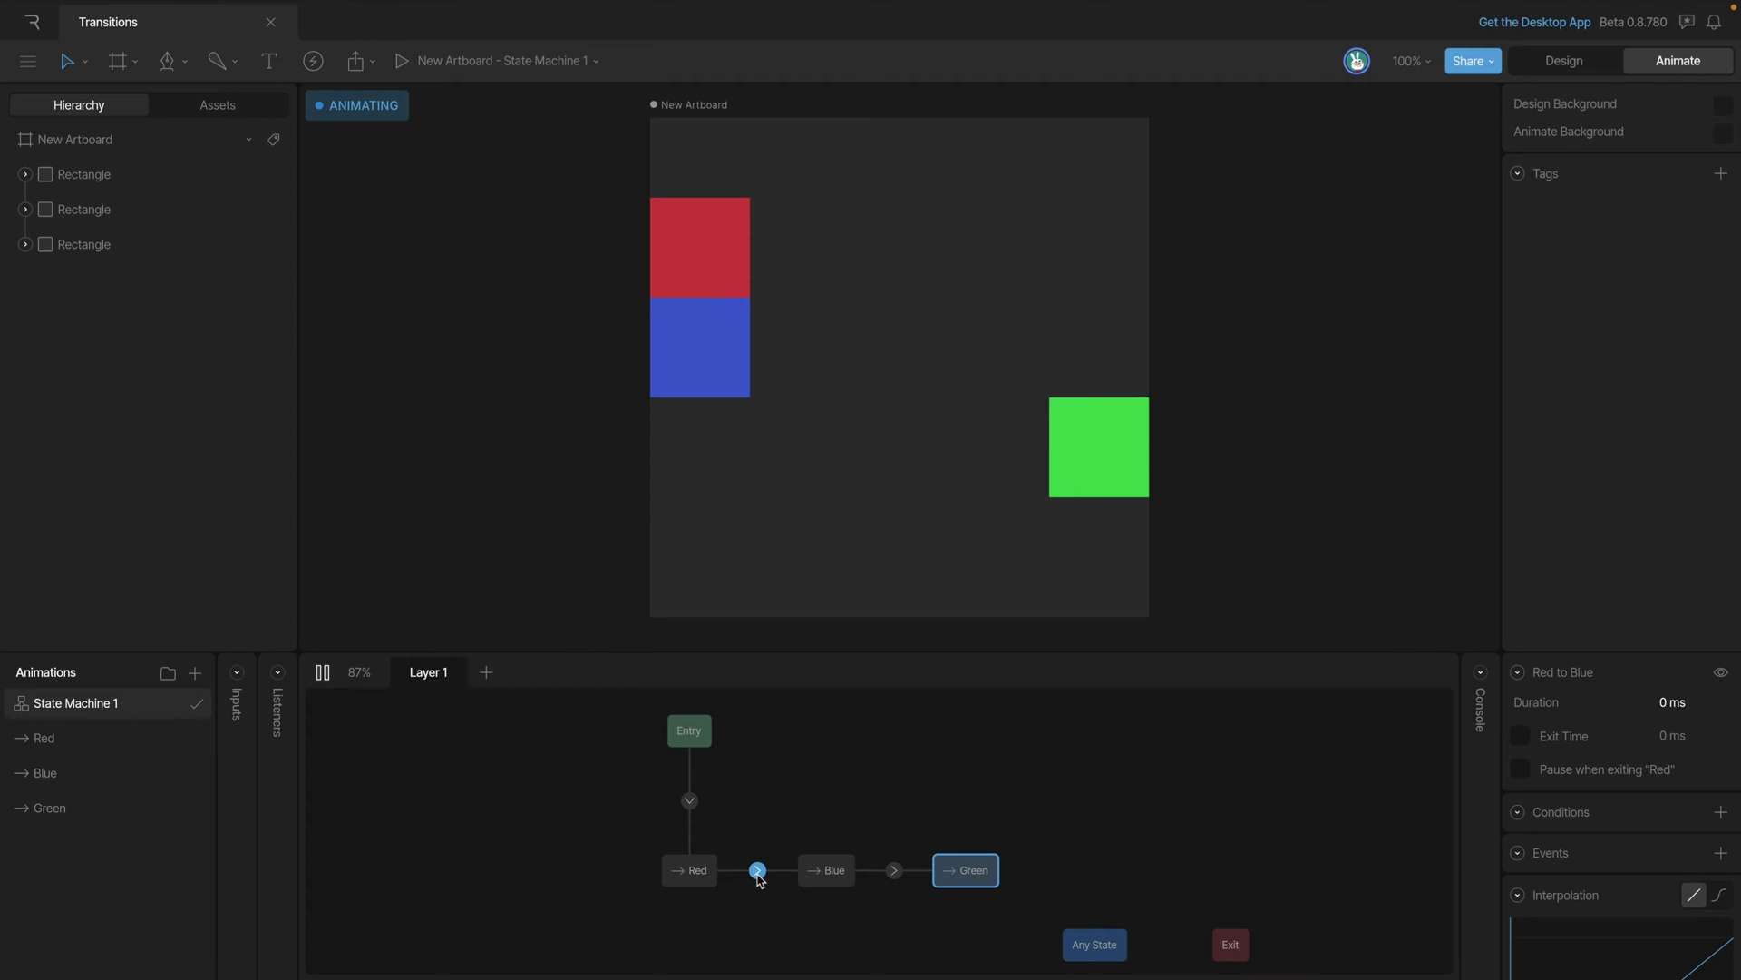
left_click(894, 872)
key("space")
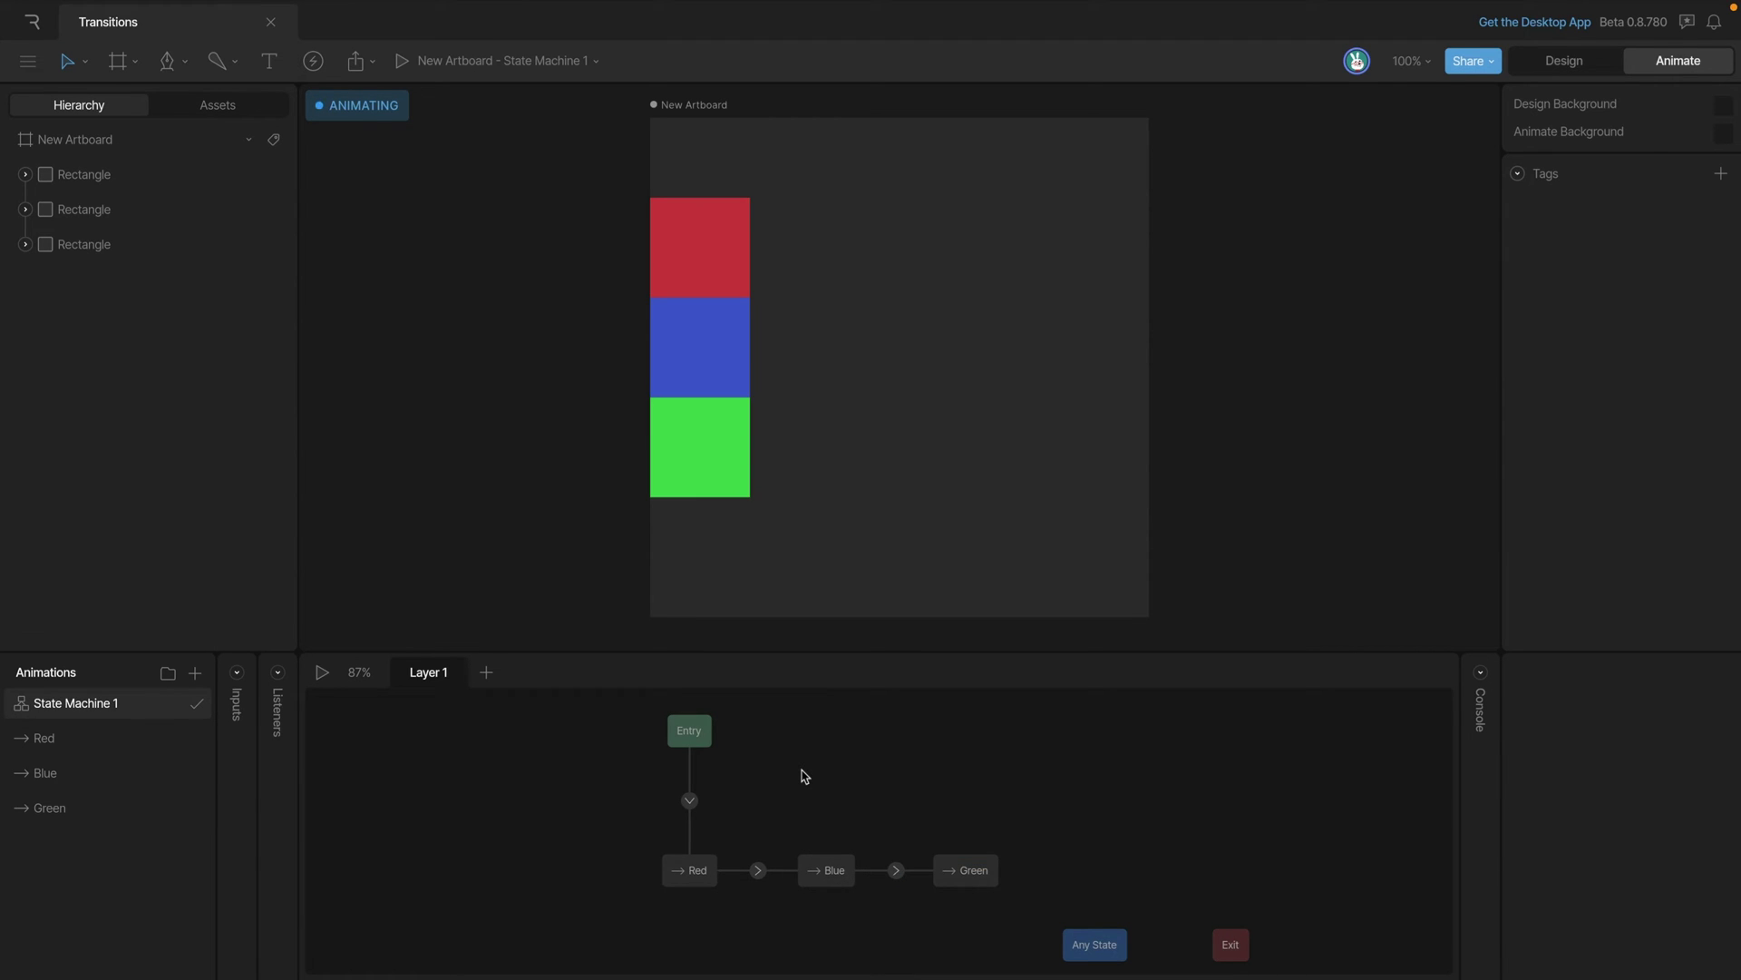
Enable Exit Time on the Red to Blue transition and set it to 1 (100%).
left_click(758, 870)
left_click(1520, 737)
left_click(1678, 746)
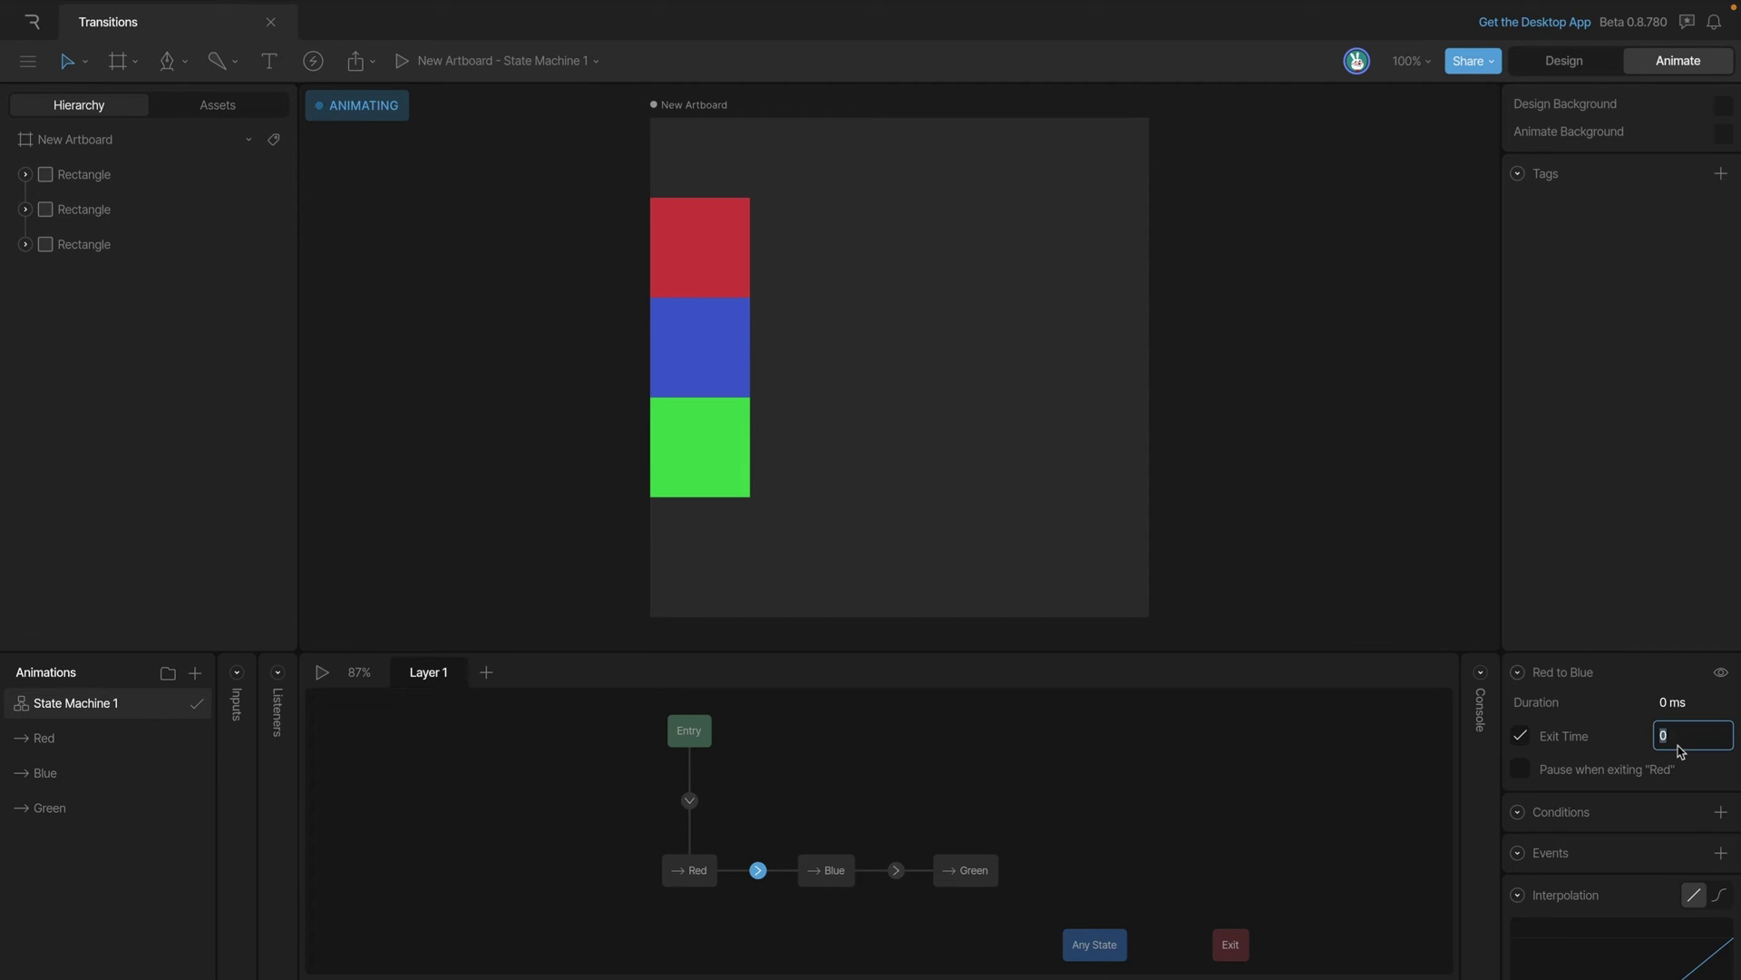
type("100")
key("Return")
Set the Blue to Green exit time to 1 and play the state machine to test.
left_click(894, 871)
left_click(1680, 734)
type("1")
left_click(577, 827)
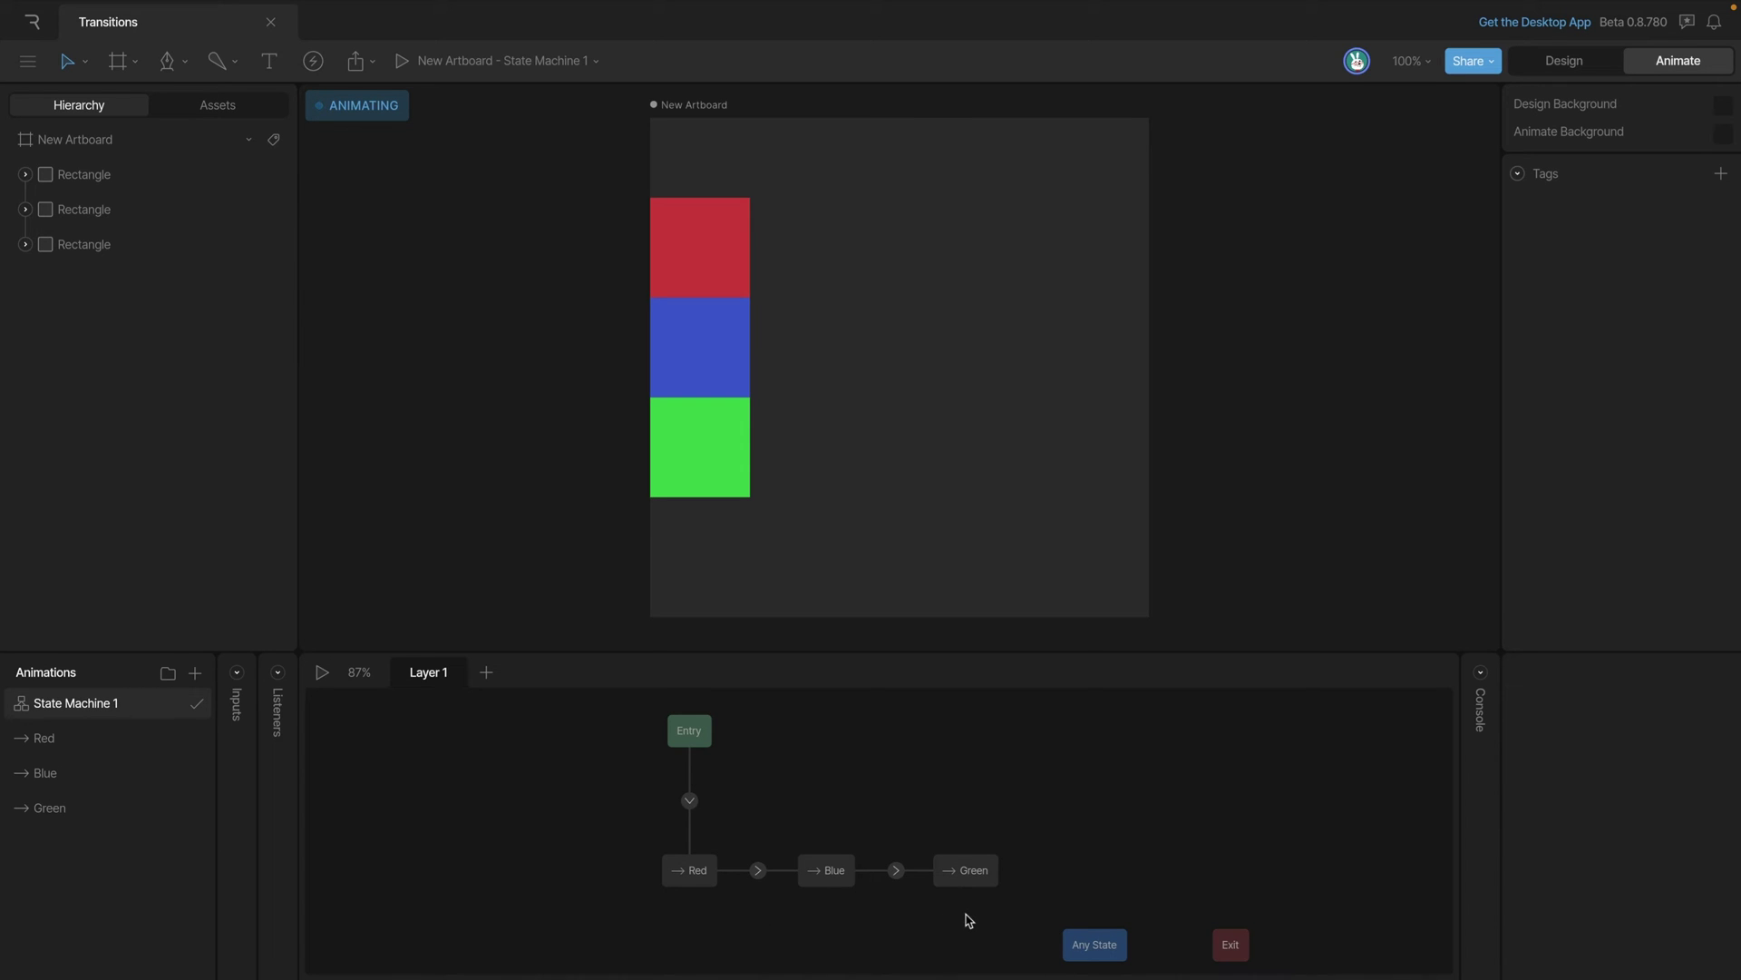
key("space")
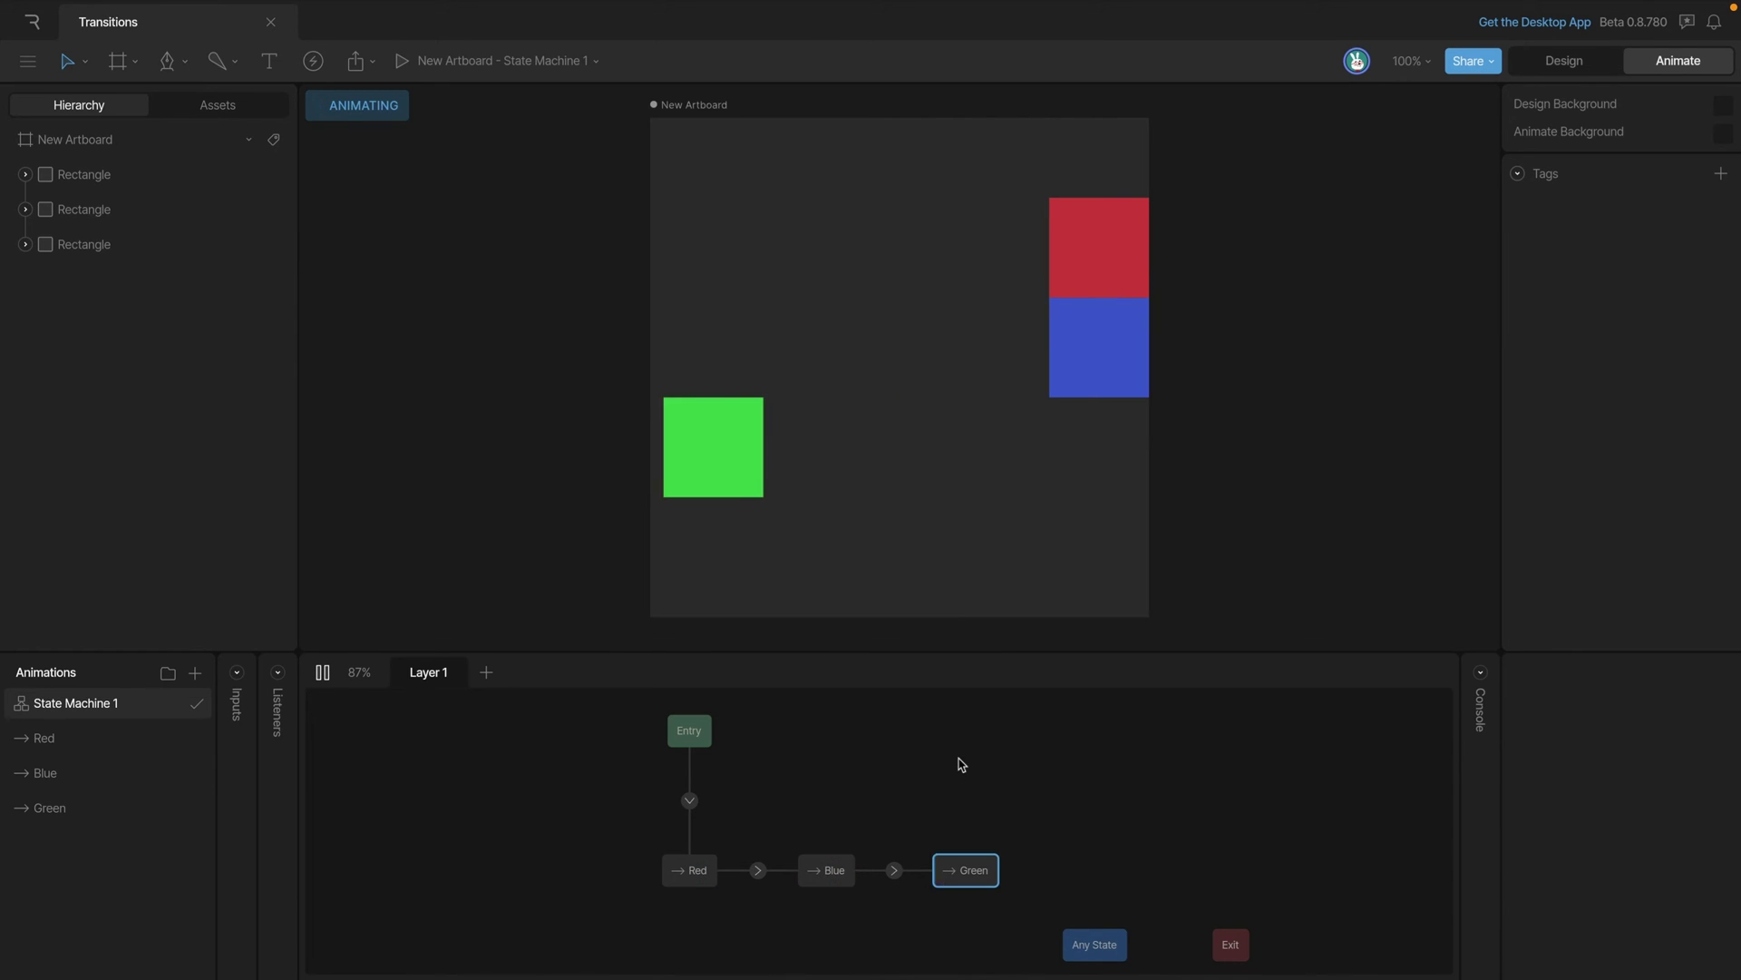
key("space")
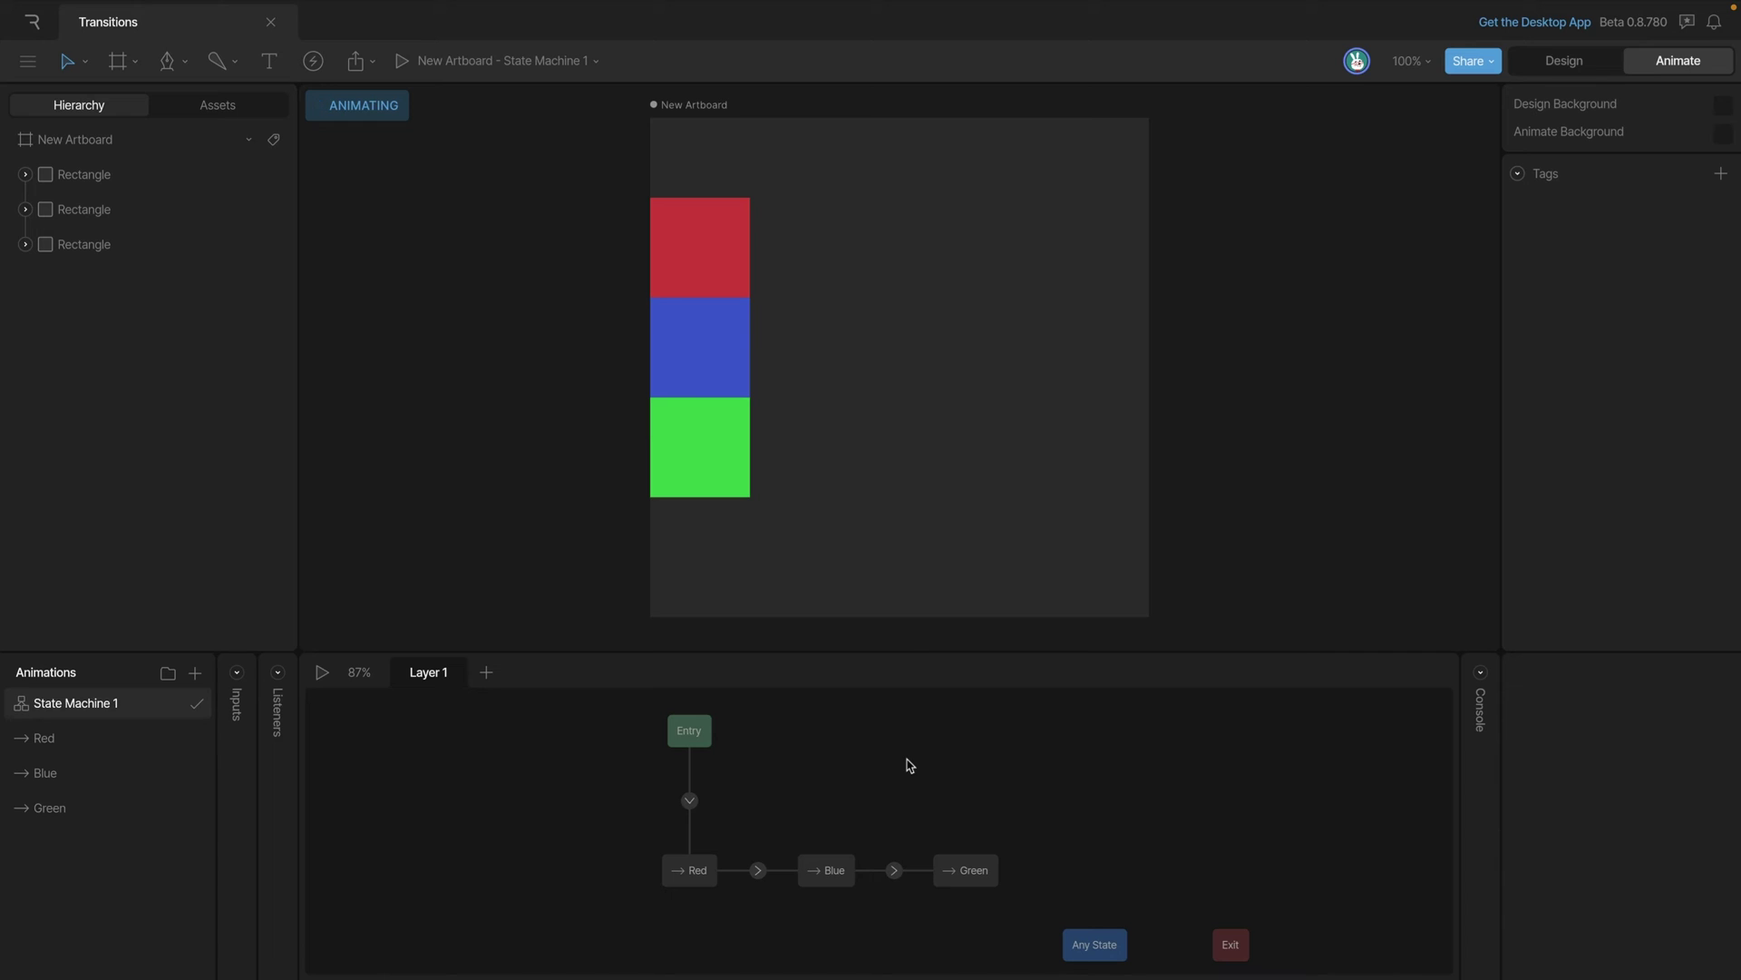
Set the Red to Blue transition's exit time to 50%.
left_click(758, 870)
left_click(1667, 738)
type("50")
key("Return")
Set the Blue to Green exit time to 50% and play the state machine.
left_click(894, 872)
left_click(1672, 736)
type("50")
key("Return")
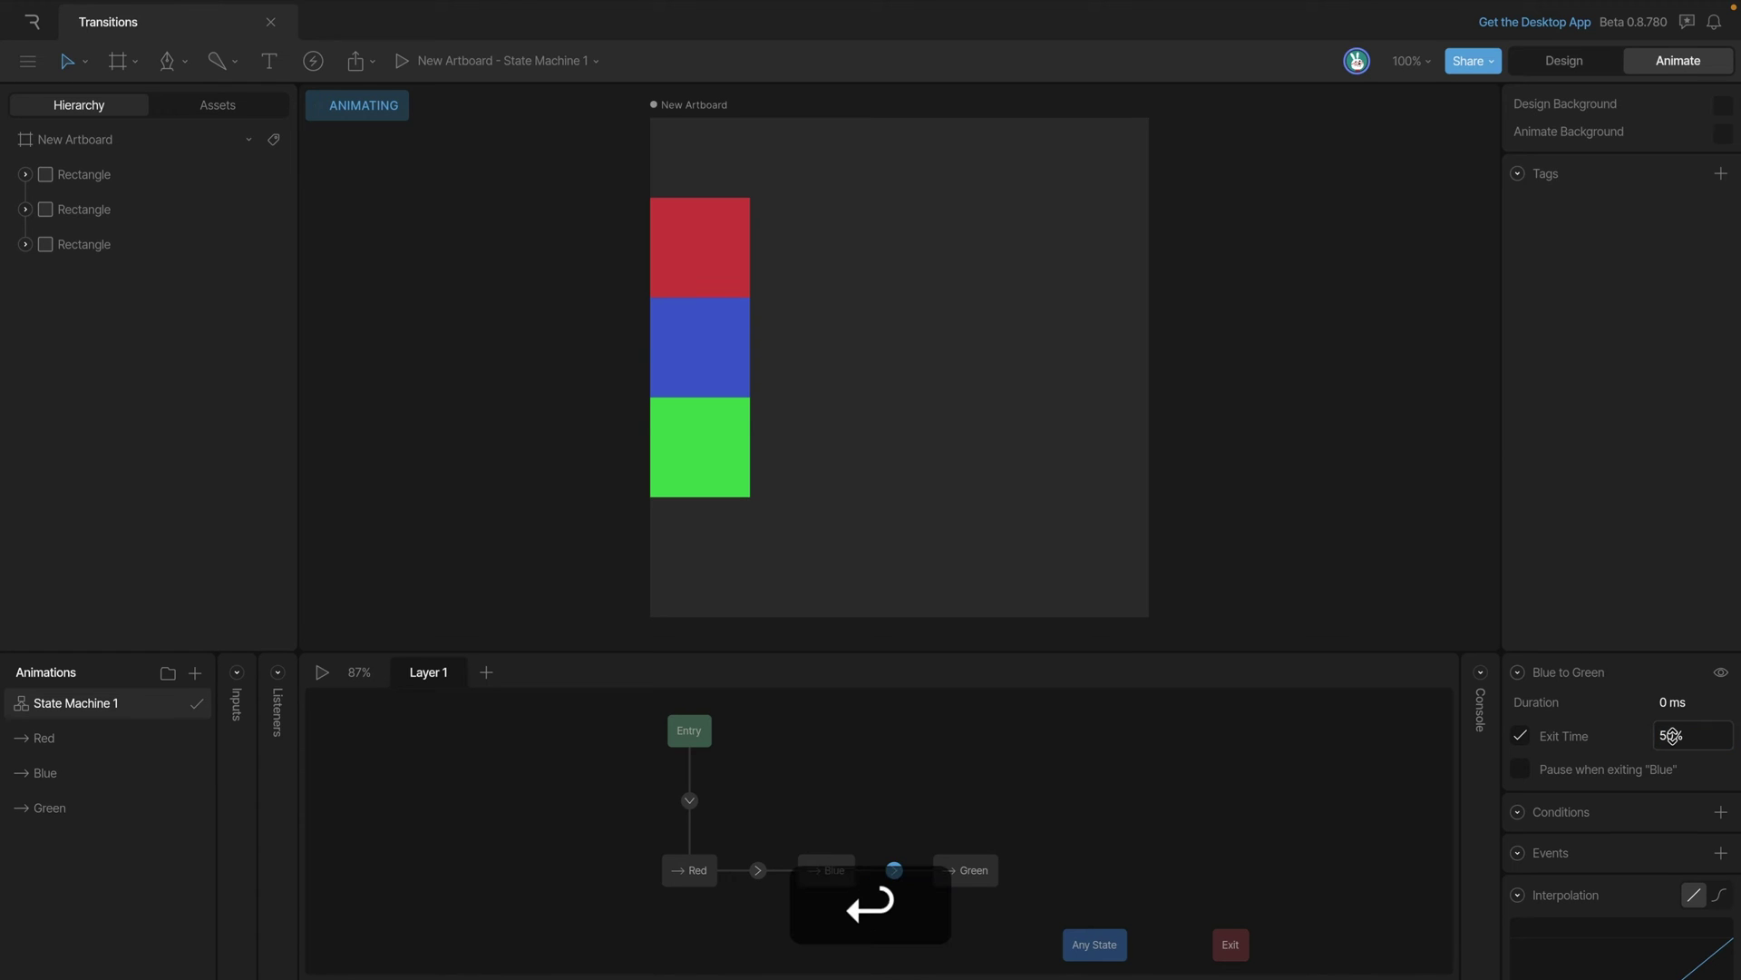
left_click(1145, 809)
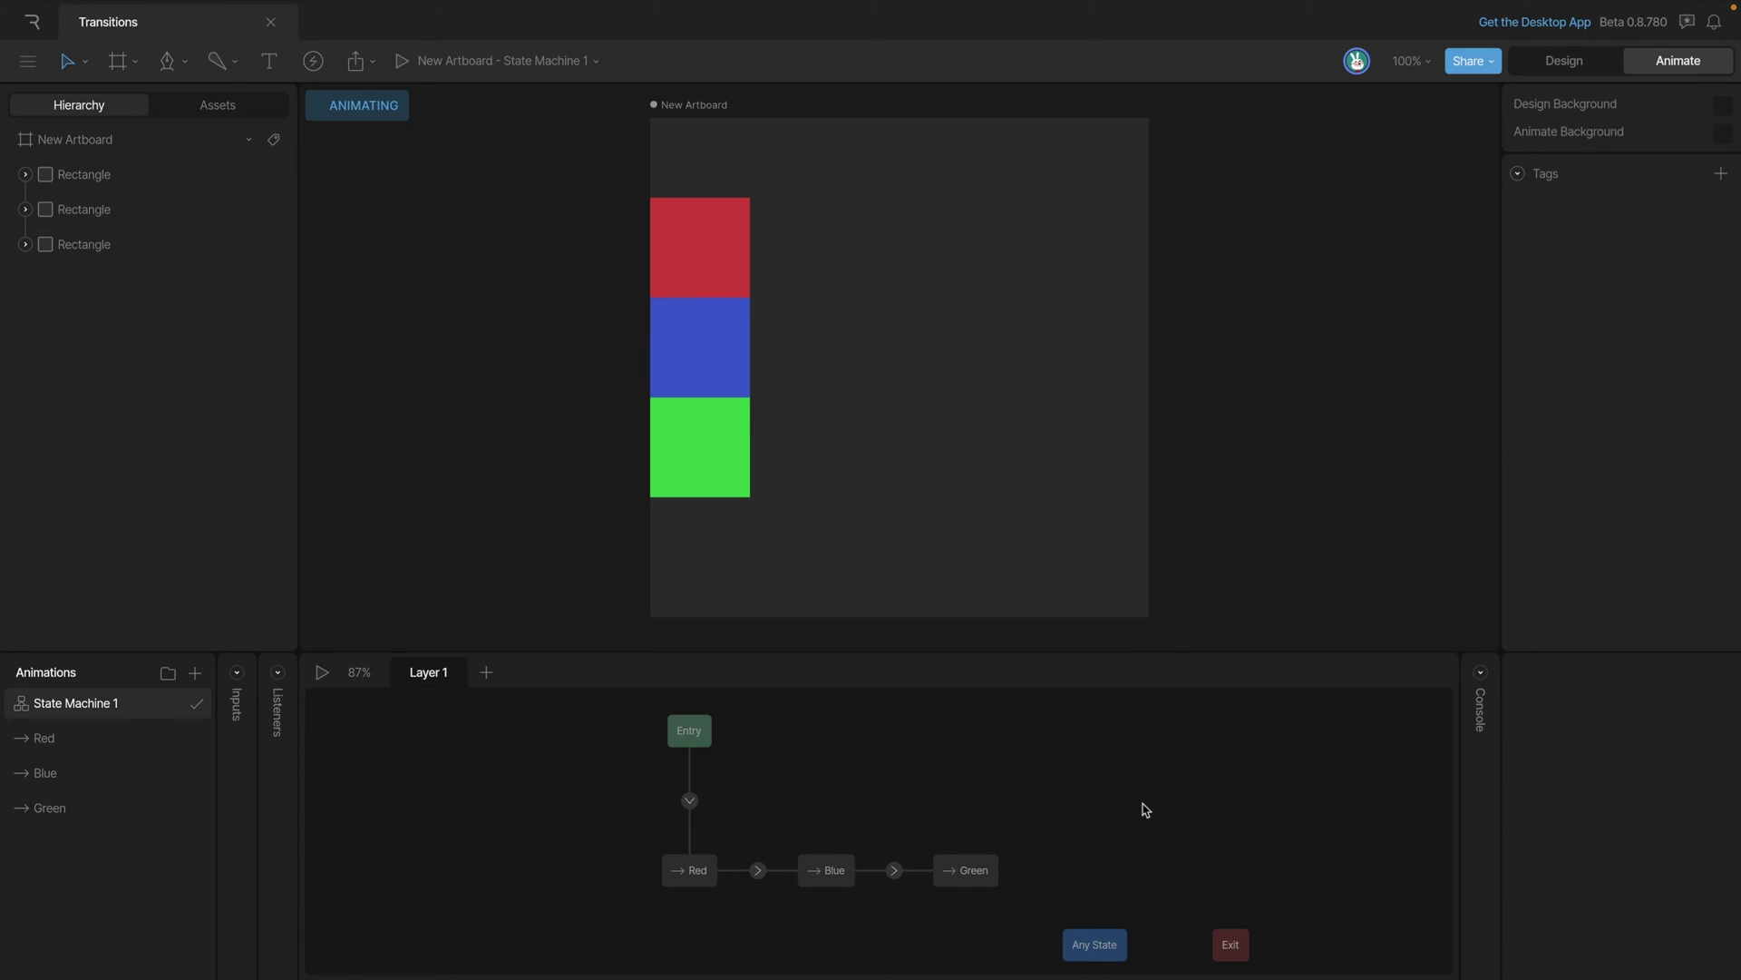
key("space")
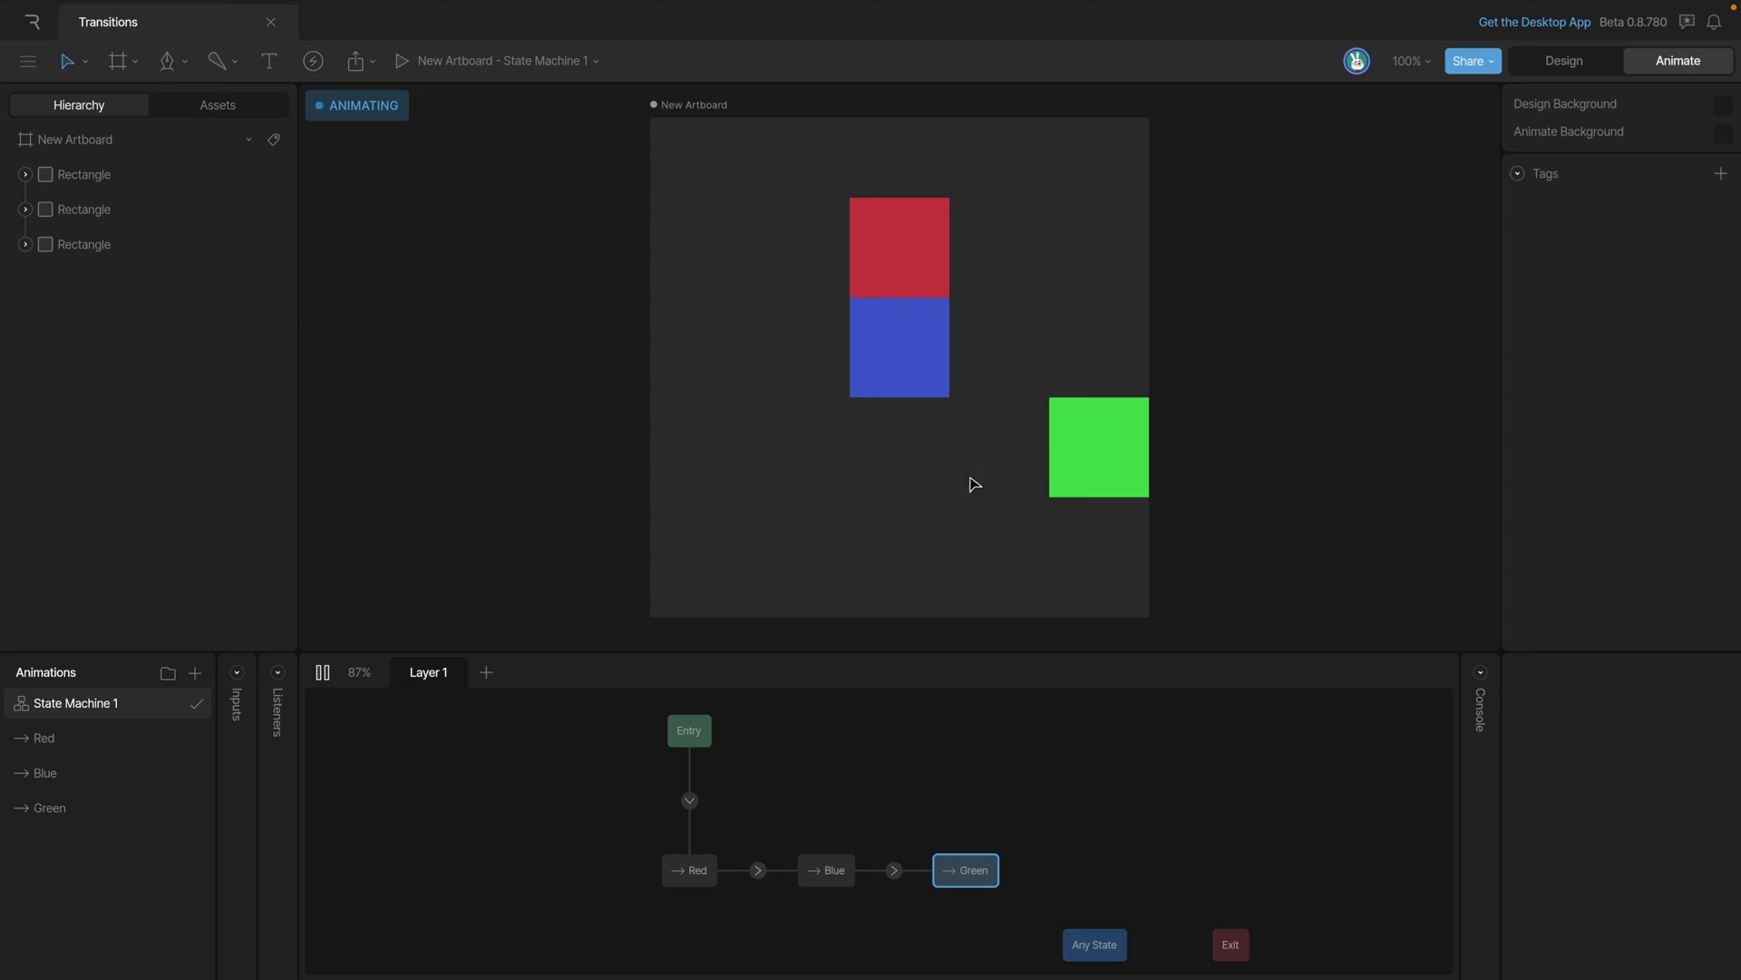
Inspect the Red to Blue and Blue to Green transitions and stop the preview.
left_click(758, 870)
left_click(896, 873)
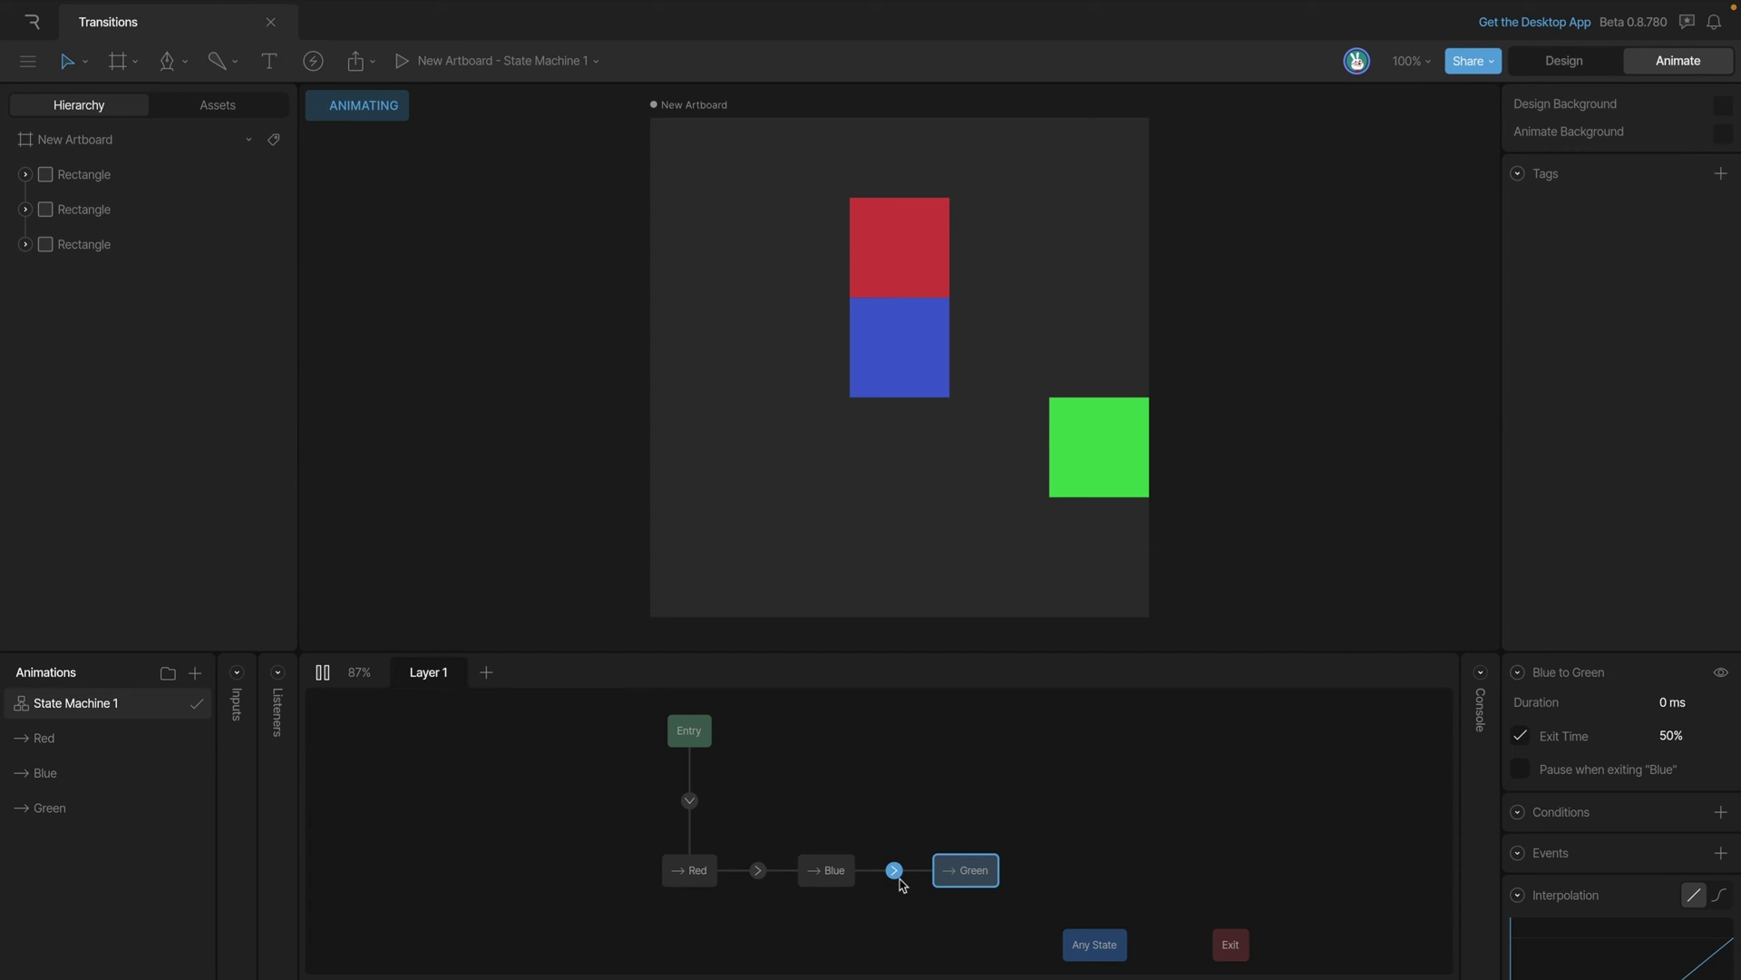
key("space")
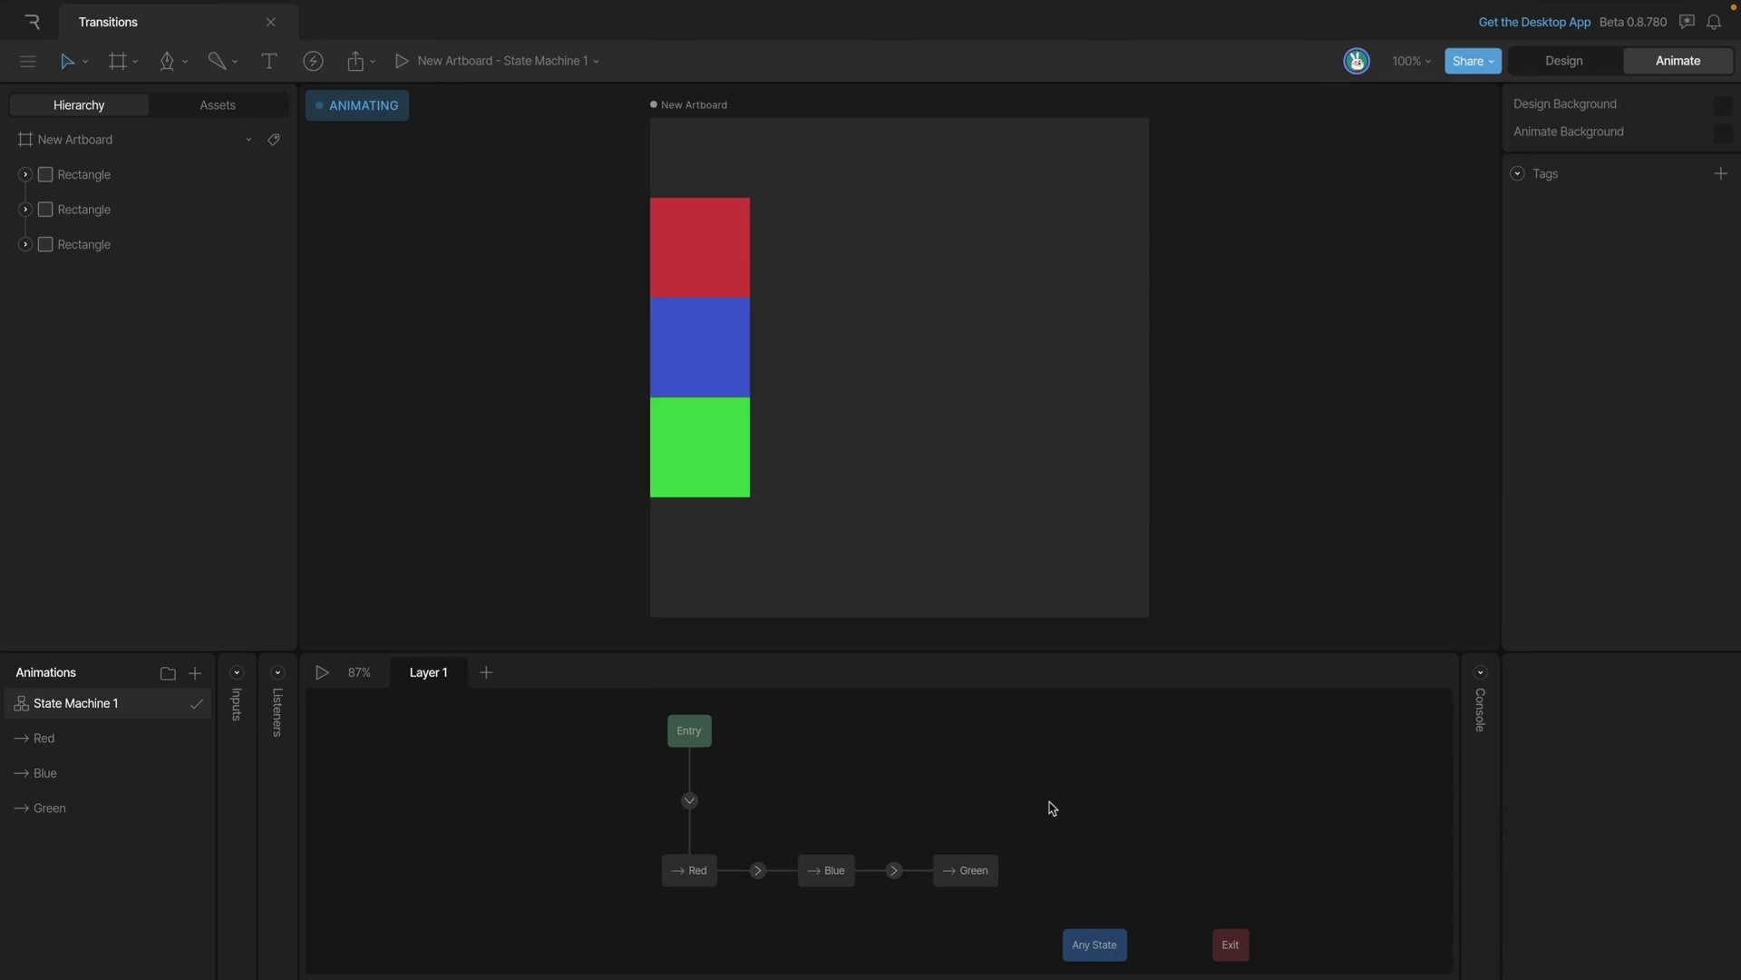
Set the Red to Blue exit time to 200ms and replay the state machine.
left_click(759, 871)
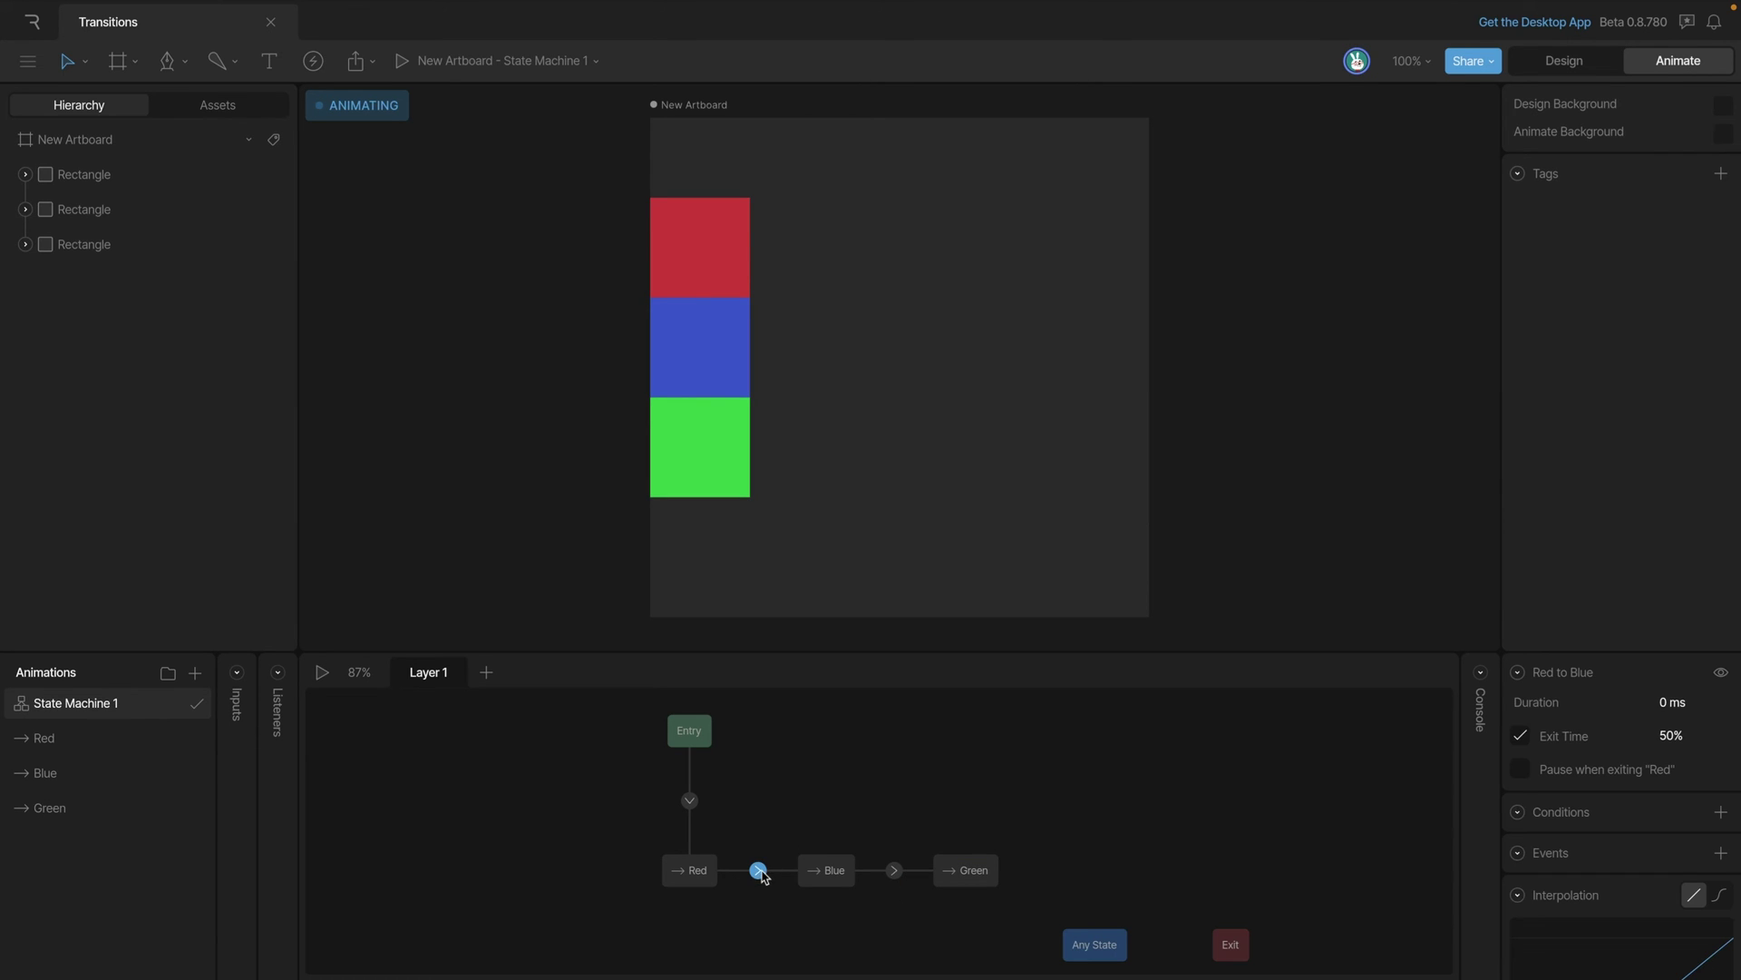
left_click(1671, 736)
type("200ms")
key("Return")
left_click(943, 785)
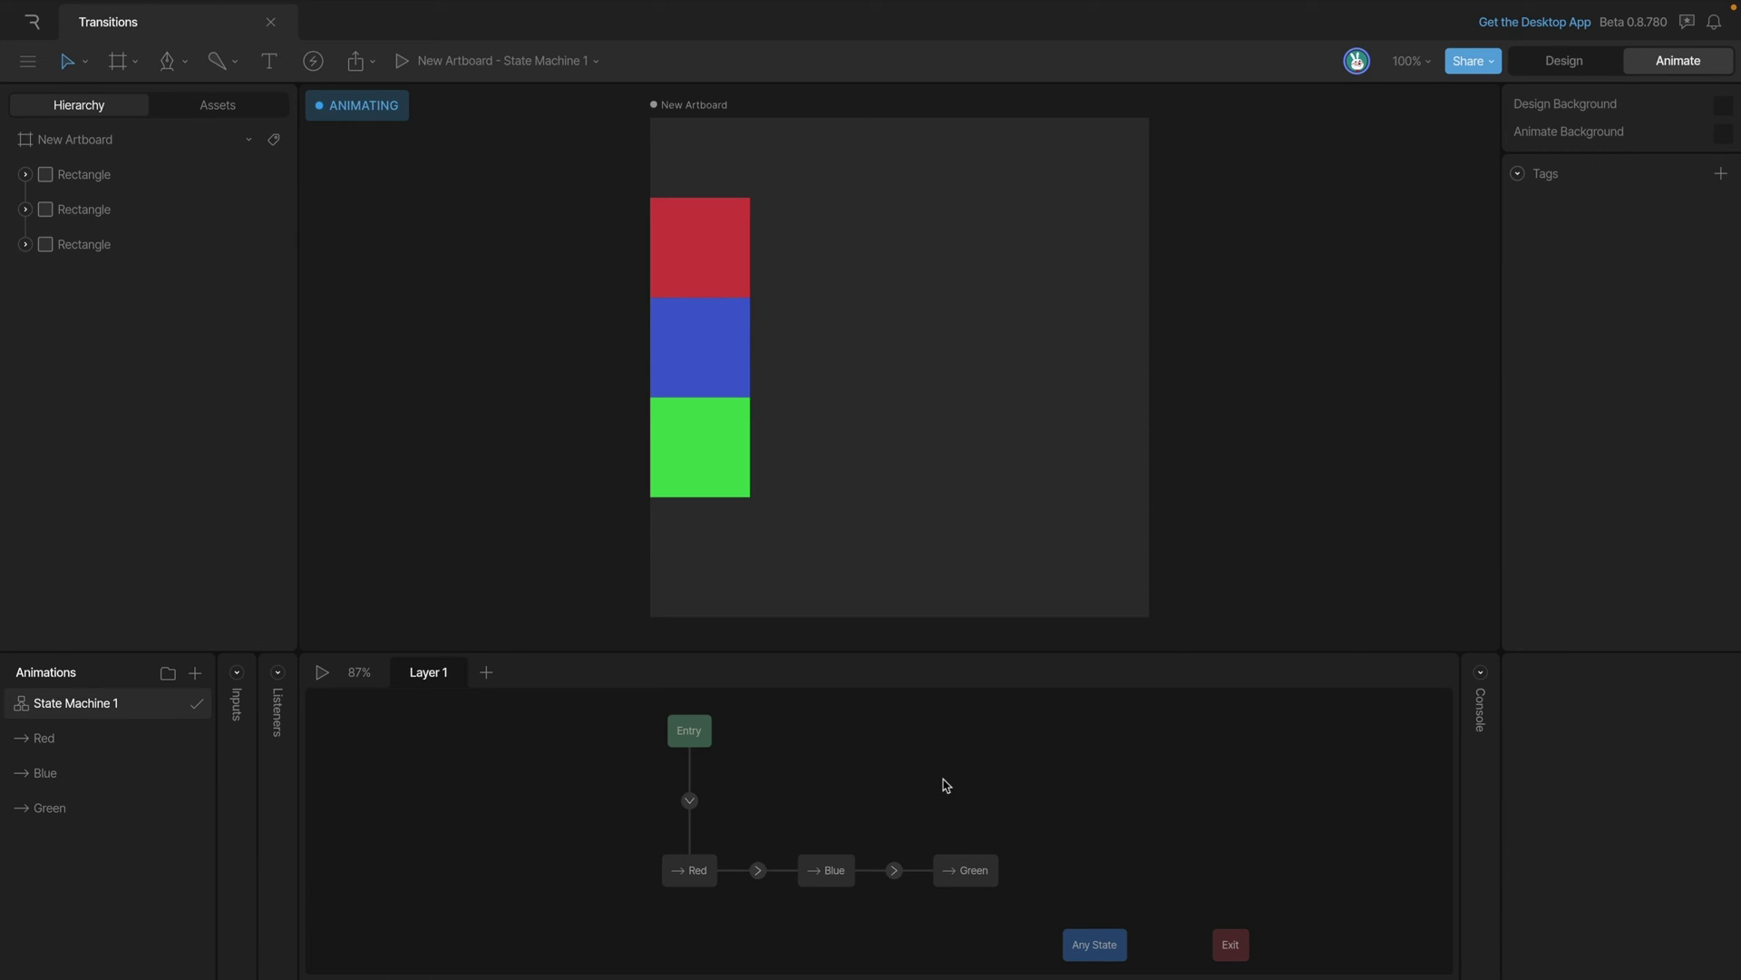
key("space")
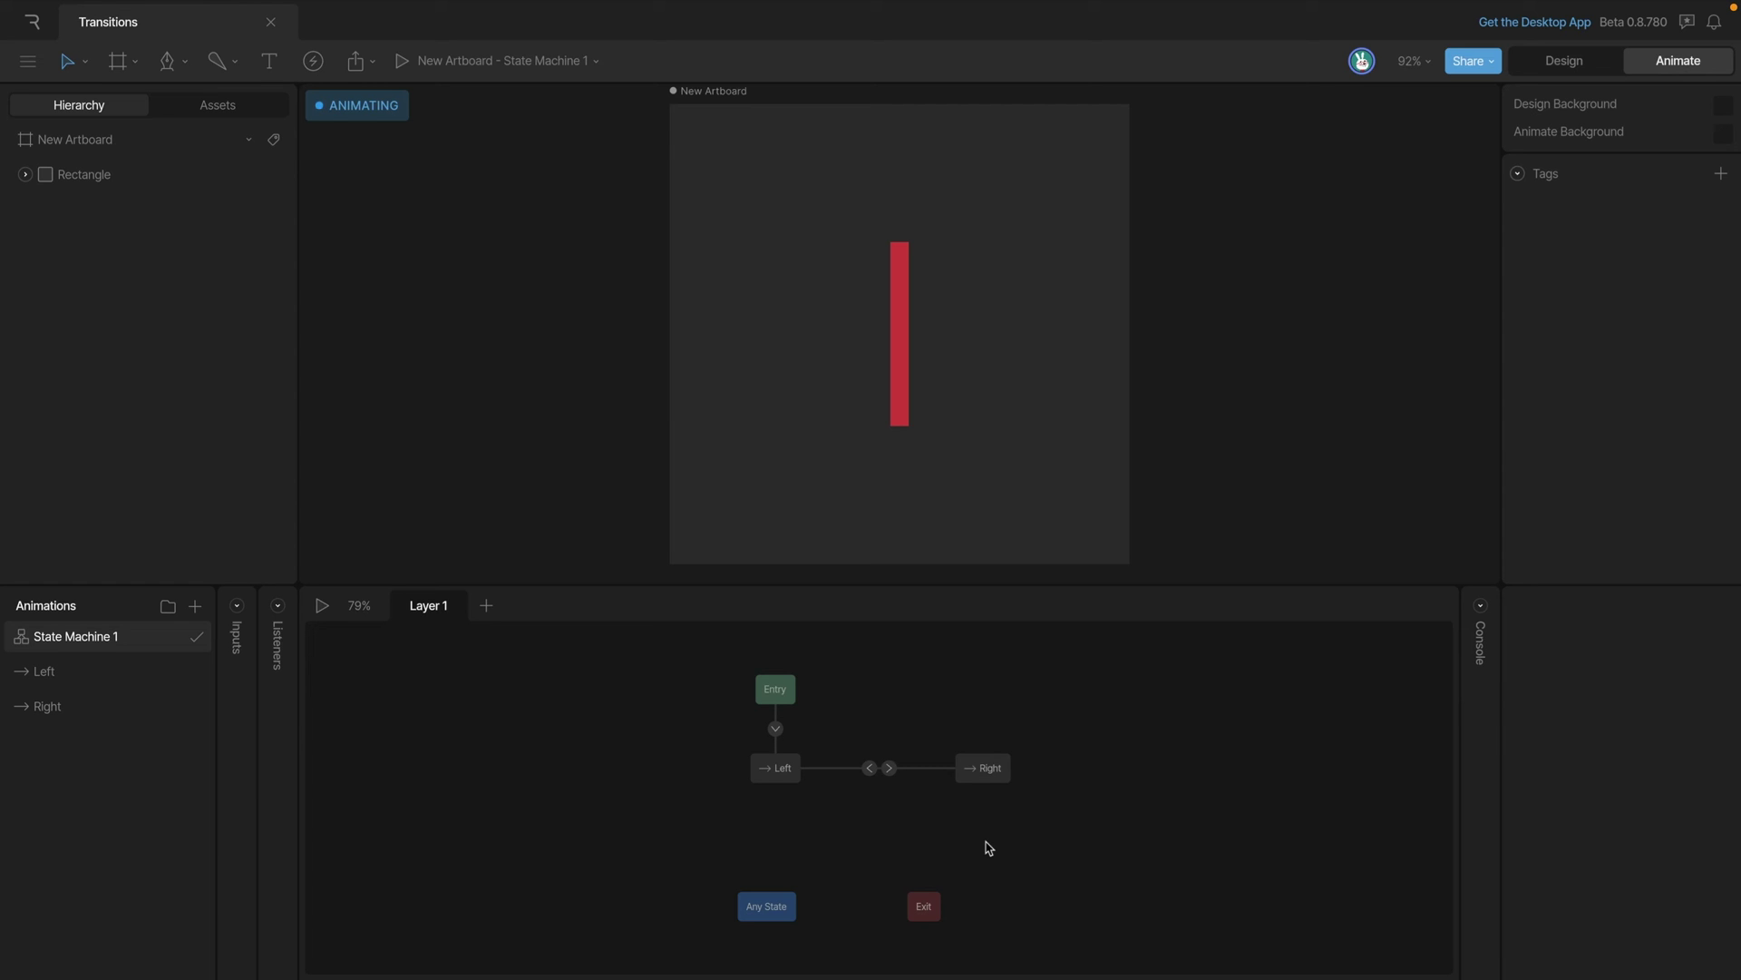
left_click(92, 677)
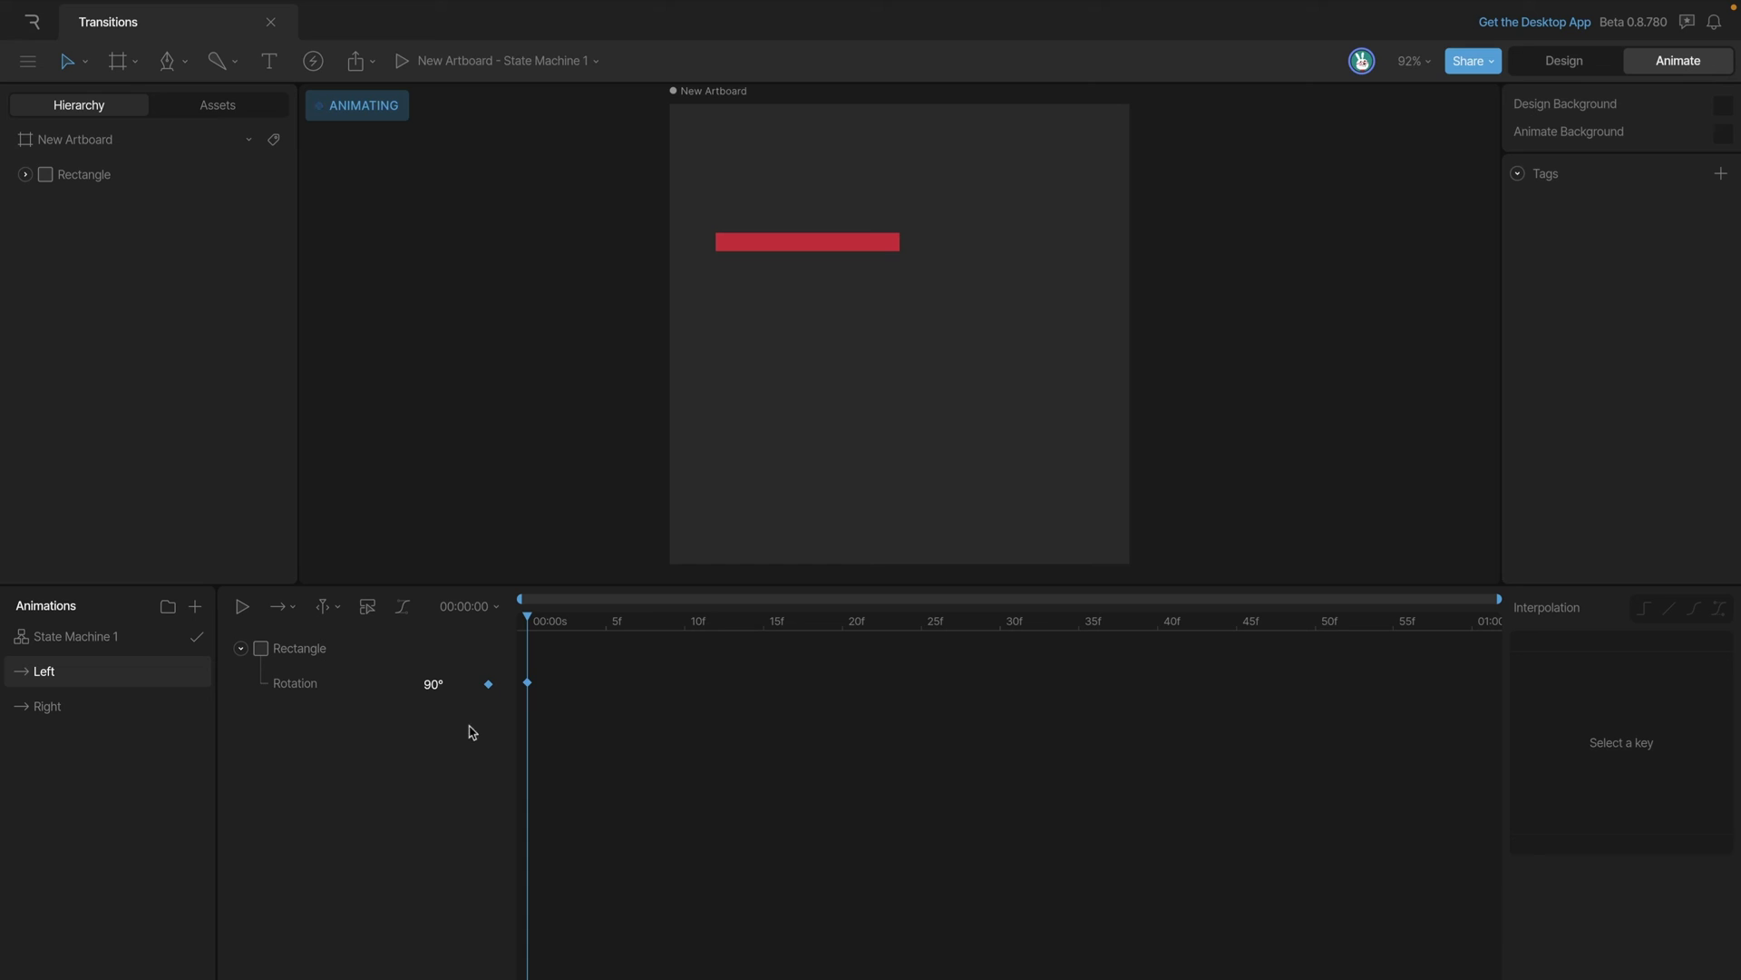
left_click_drag(433, 691, 282, 748)
left_click(62, 714)
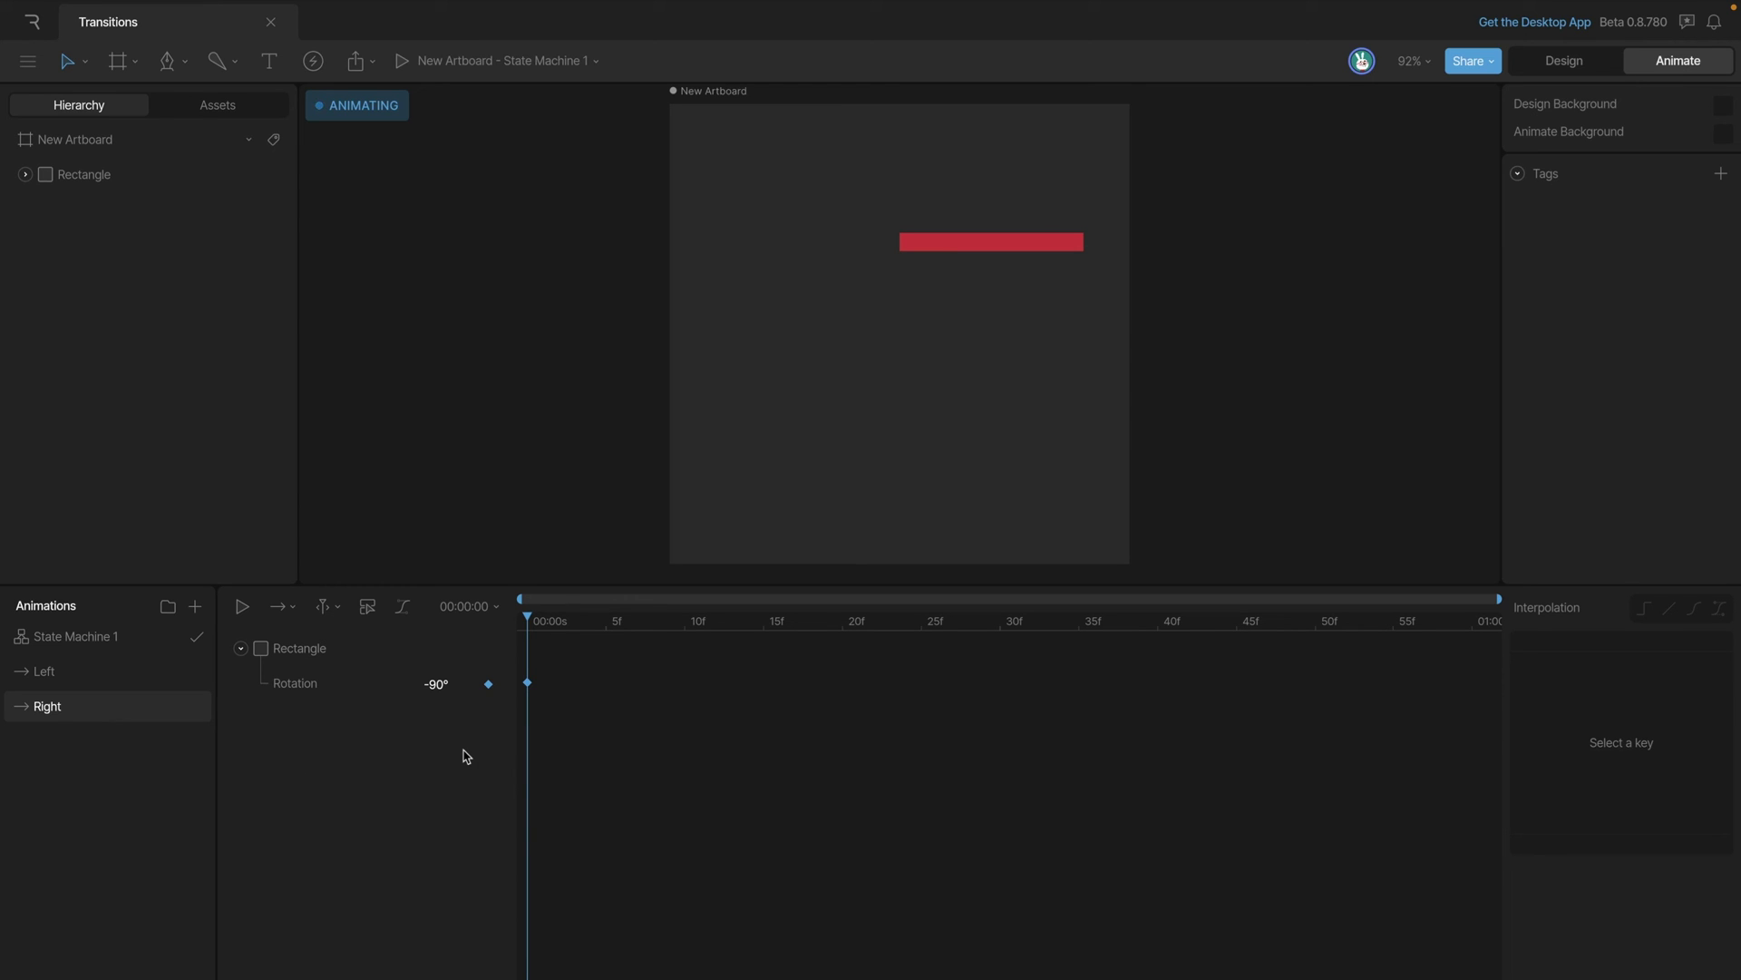
left_click(84, 640)
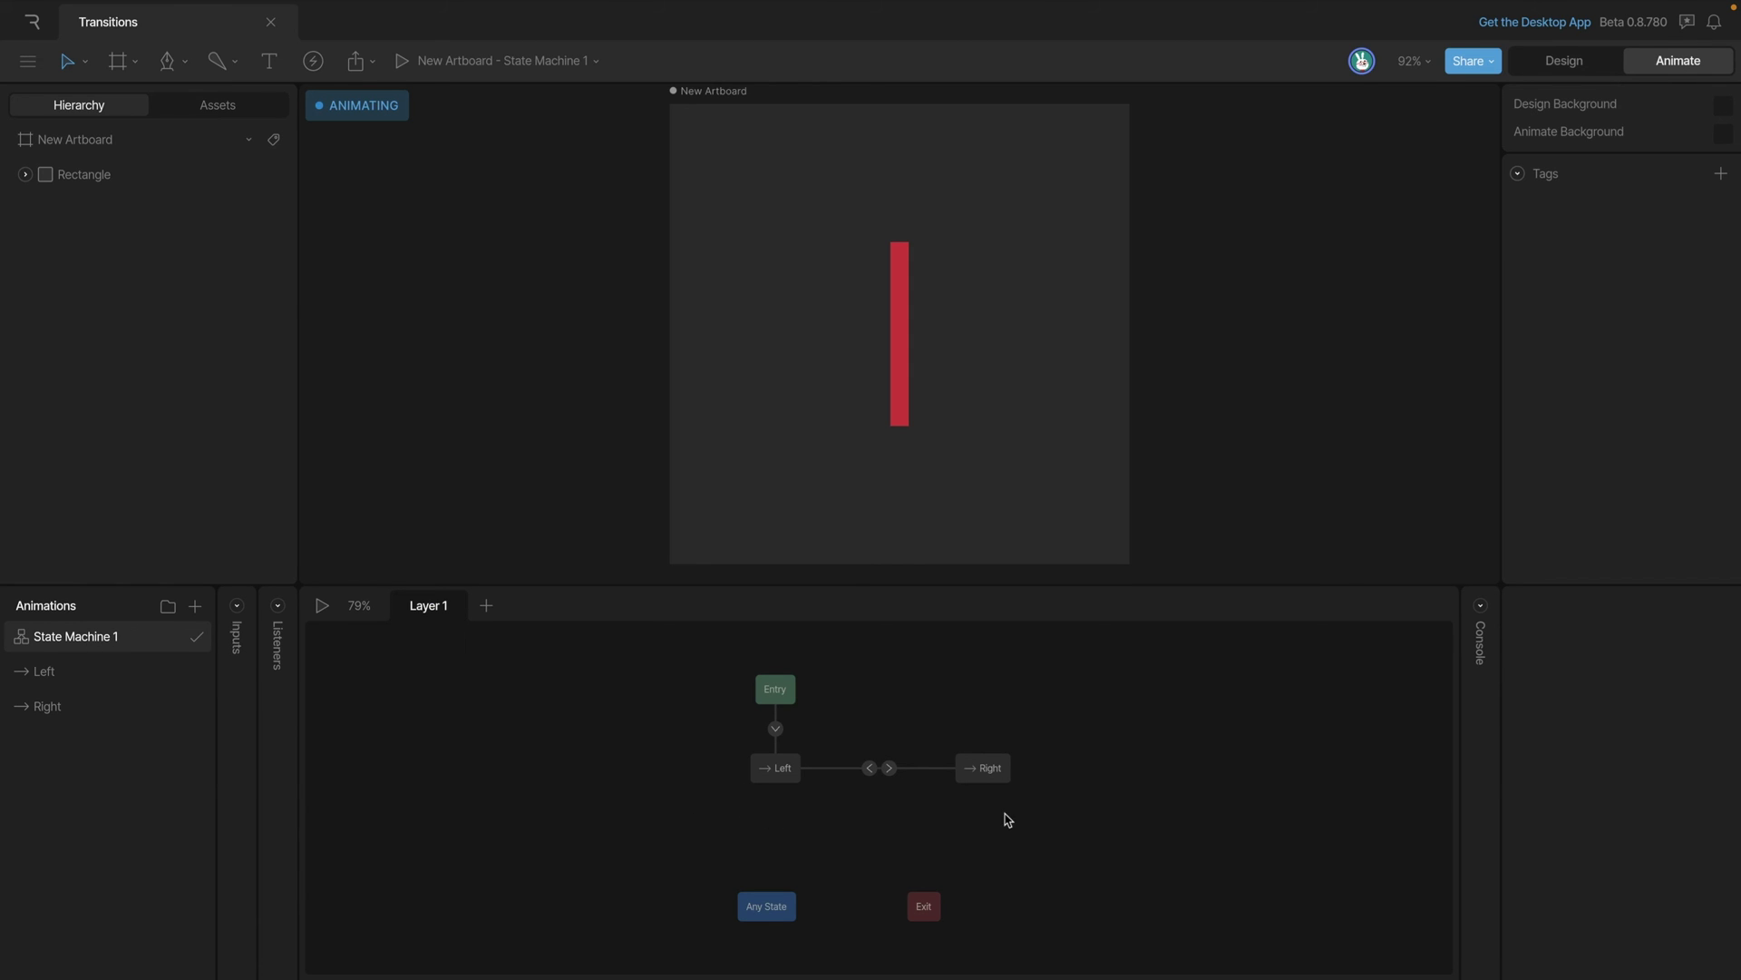
Enable Exit Time on the Right to Left transition and set it to 100%.
left_click(868, 771)
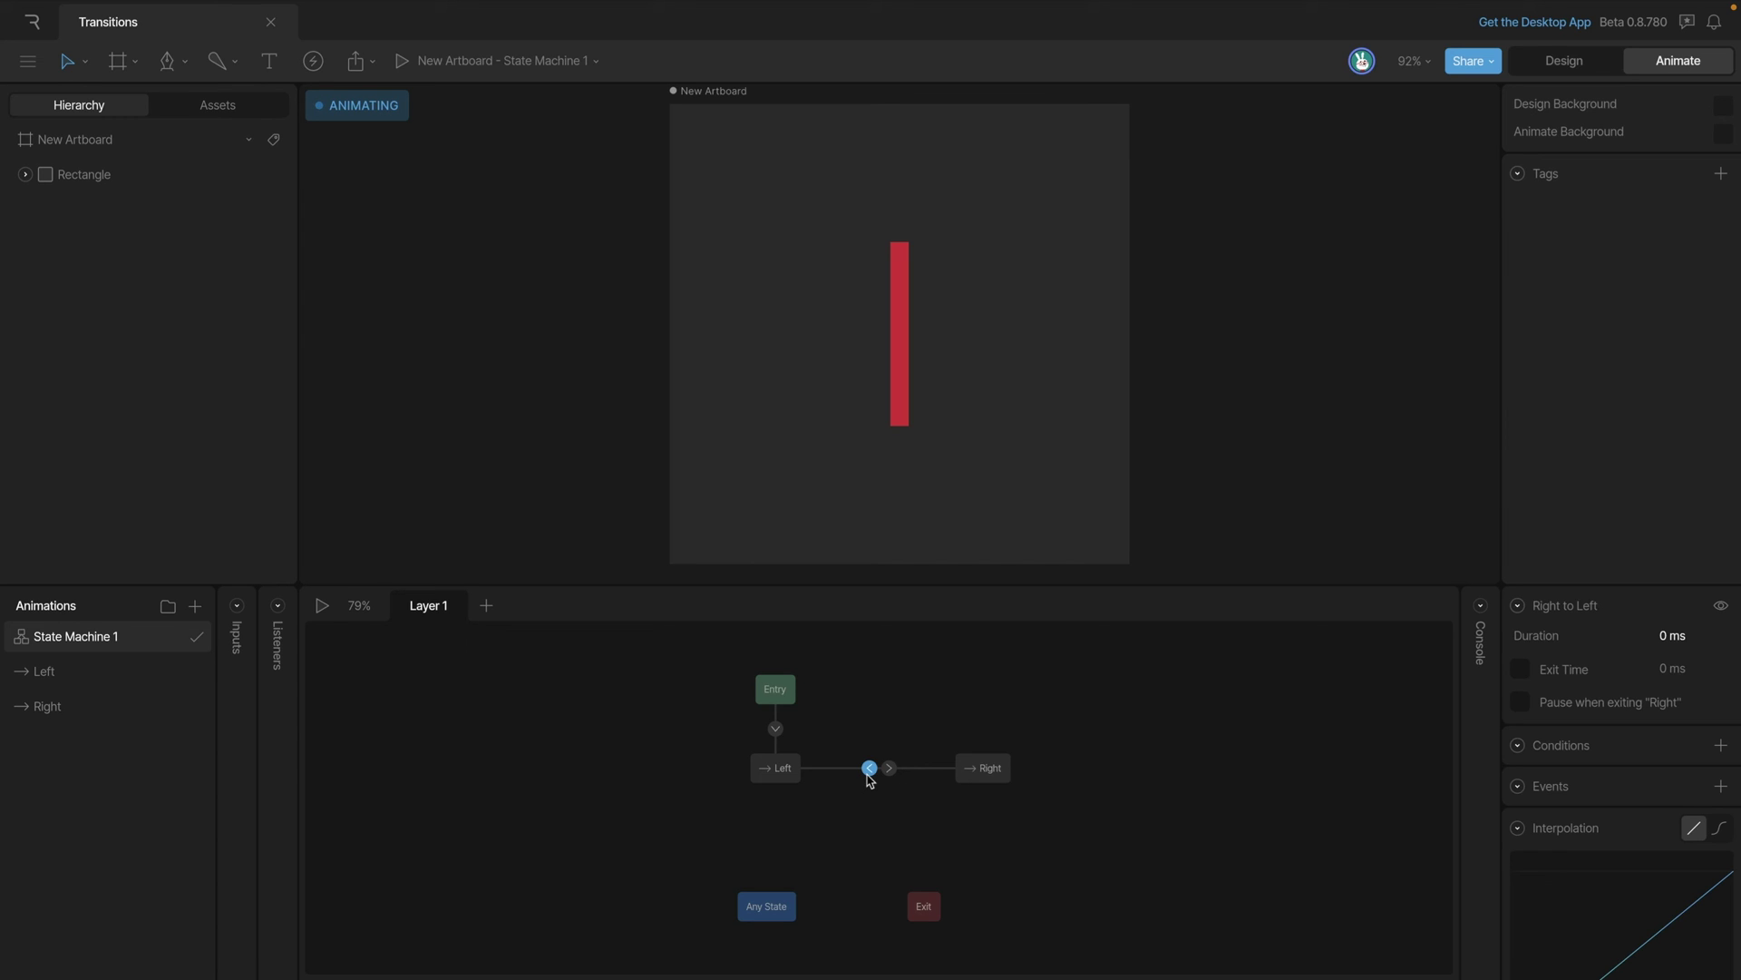
left_click(1522, 671)
left_click(1666, 670)
type("100%")
key("Return")
Set the Left to Right exit time to 100 and test the Left/Right loop.
left_click(892, 769)
left_click(1666, 669)
type("100")
left_click(1234, 734)
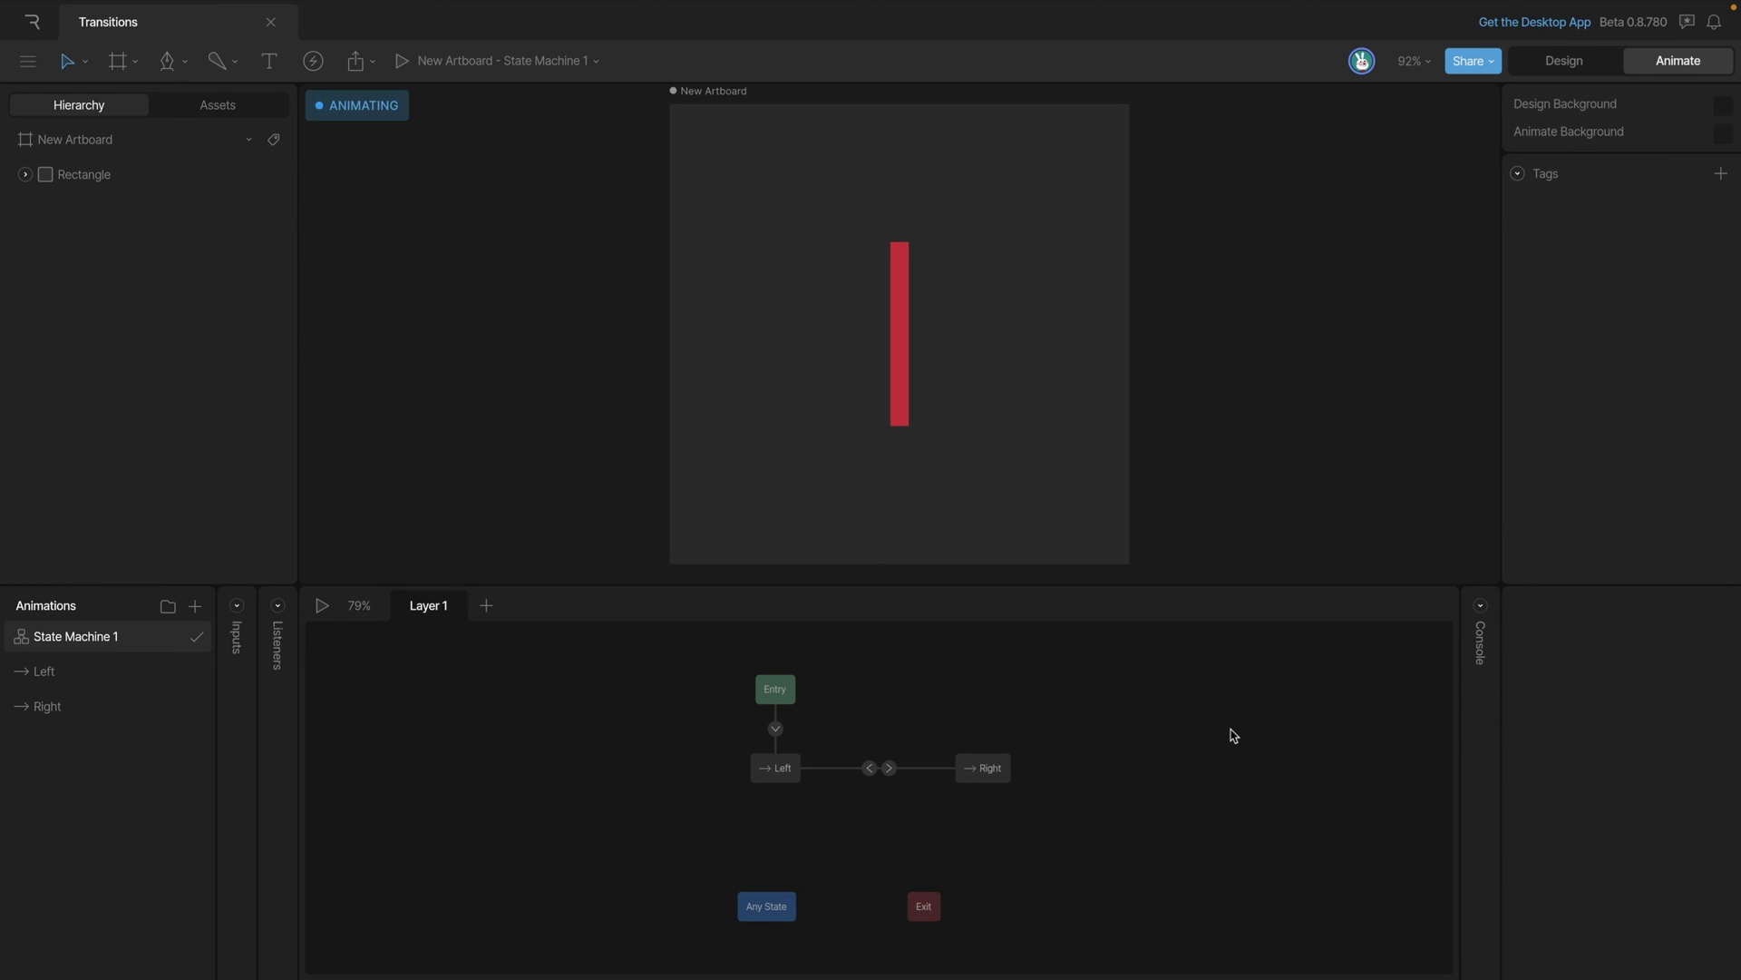
key("space")
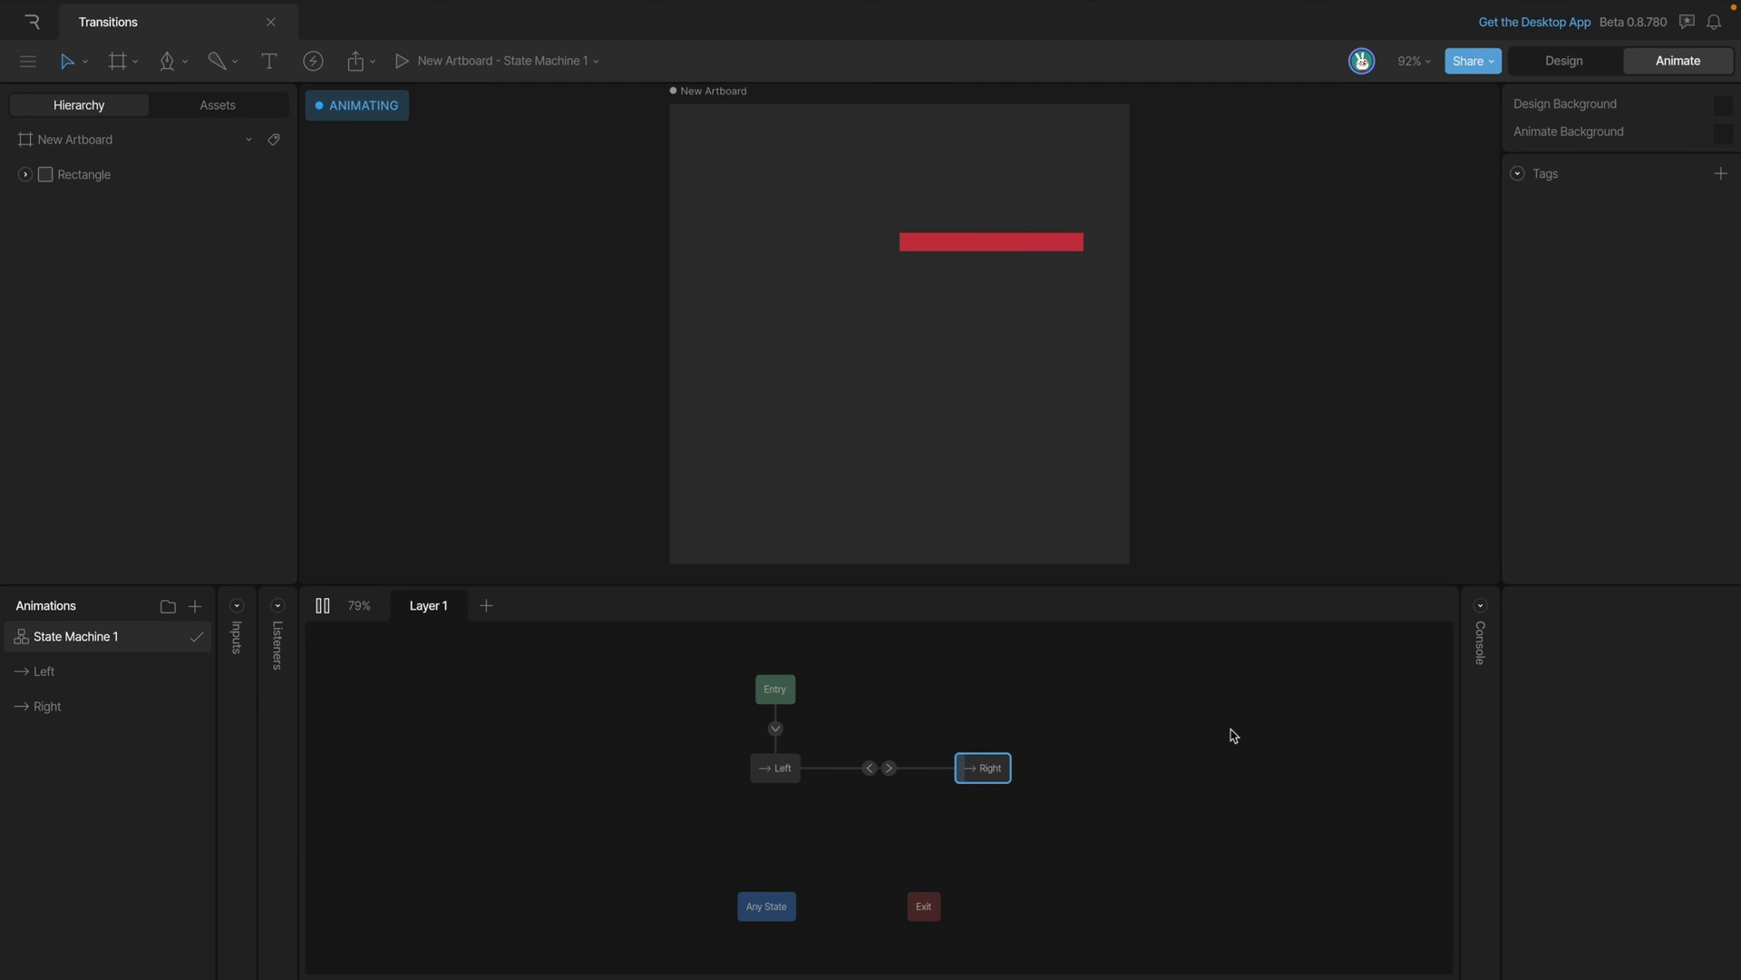
key("space")
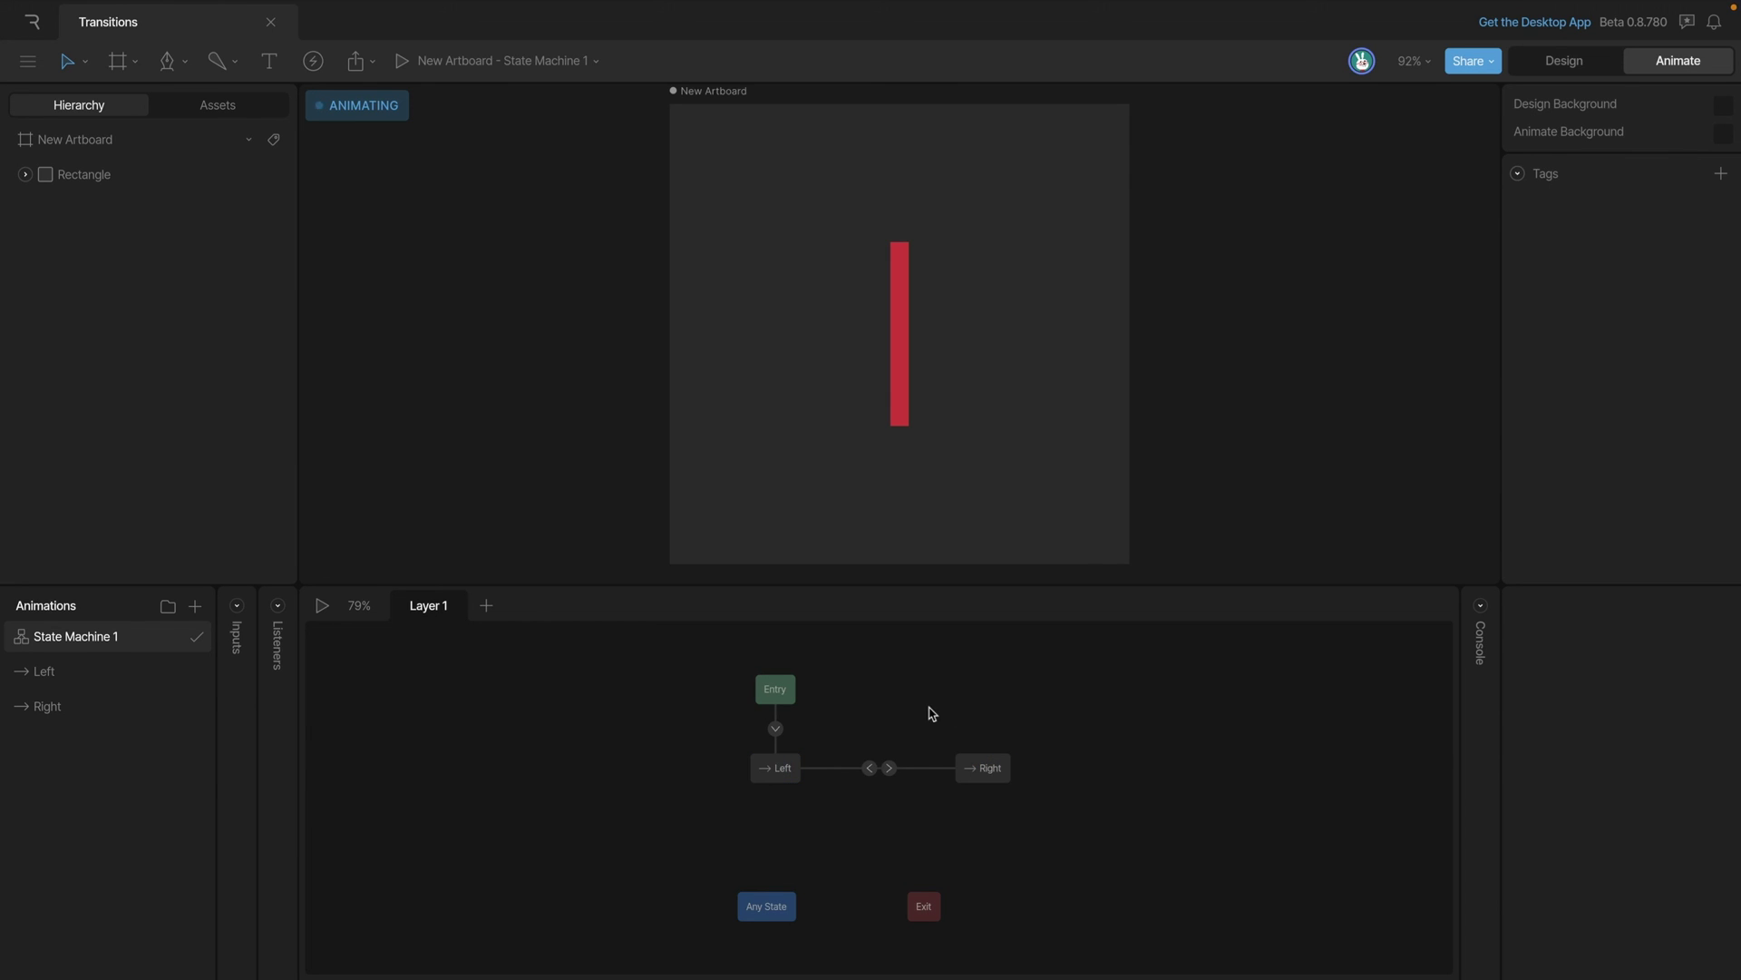
left_click(870, 768)
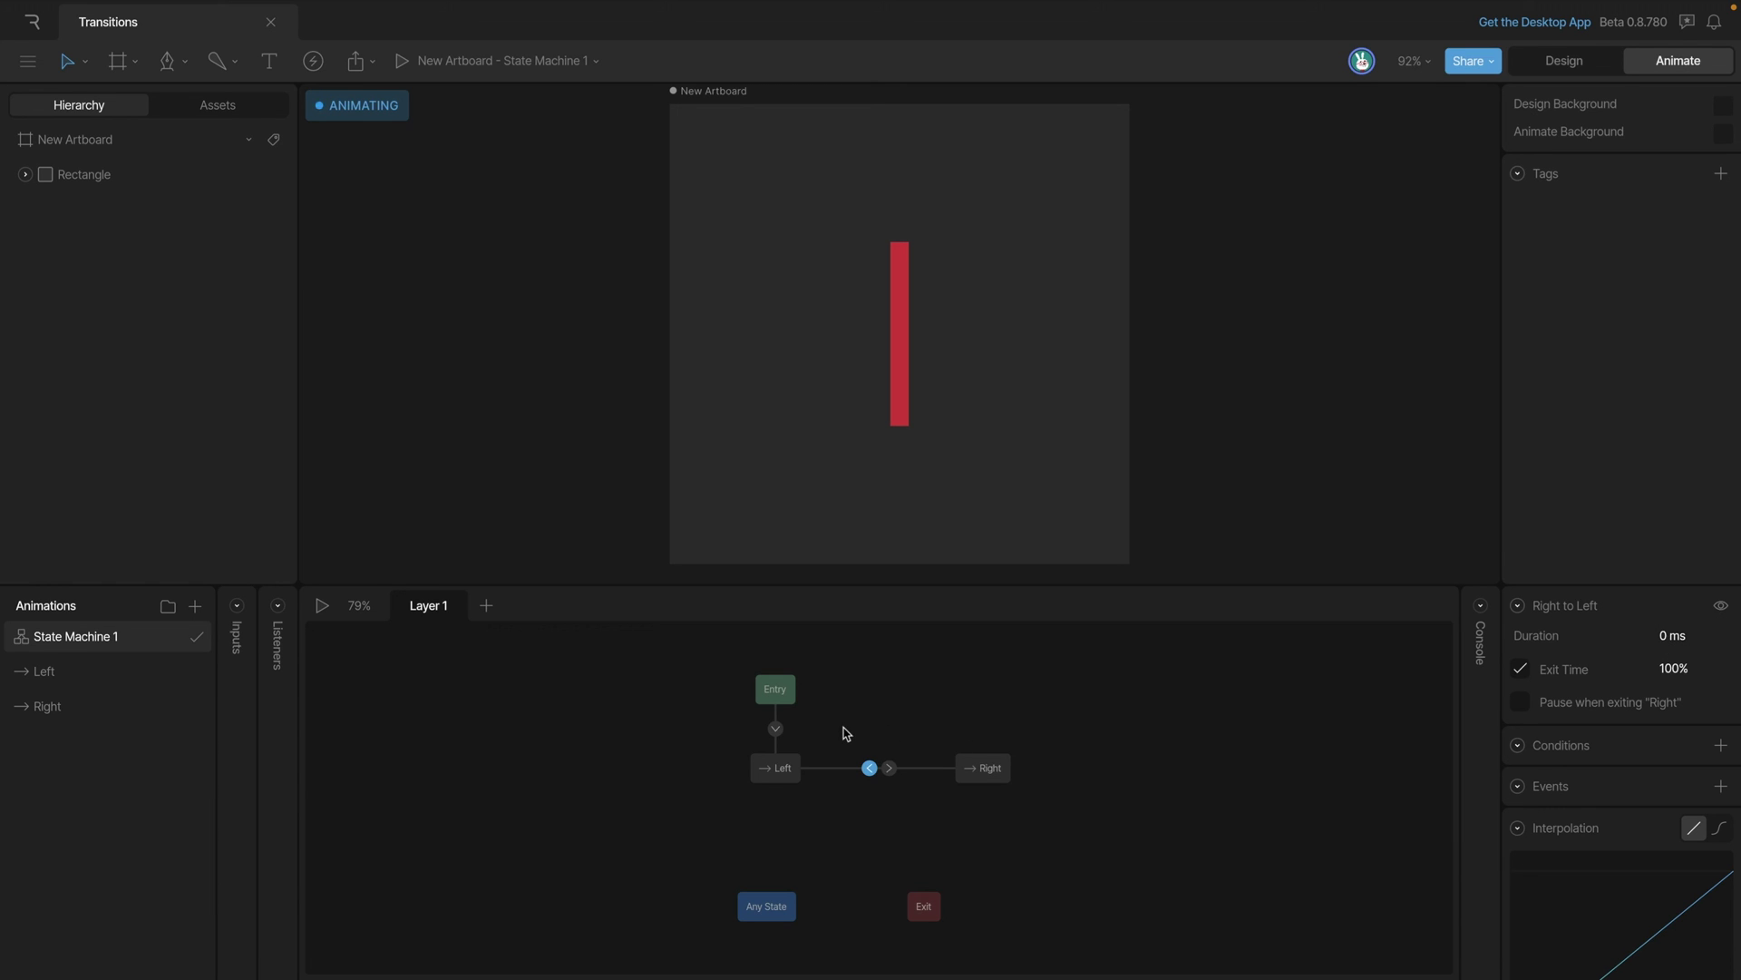
Give both Left/Right transitions a 500 ms duration and preview the result.
left_click_drag(844, 726, 909, 794)
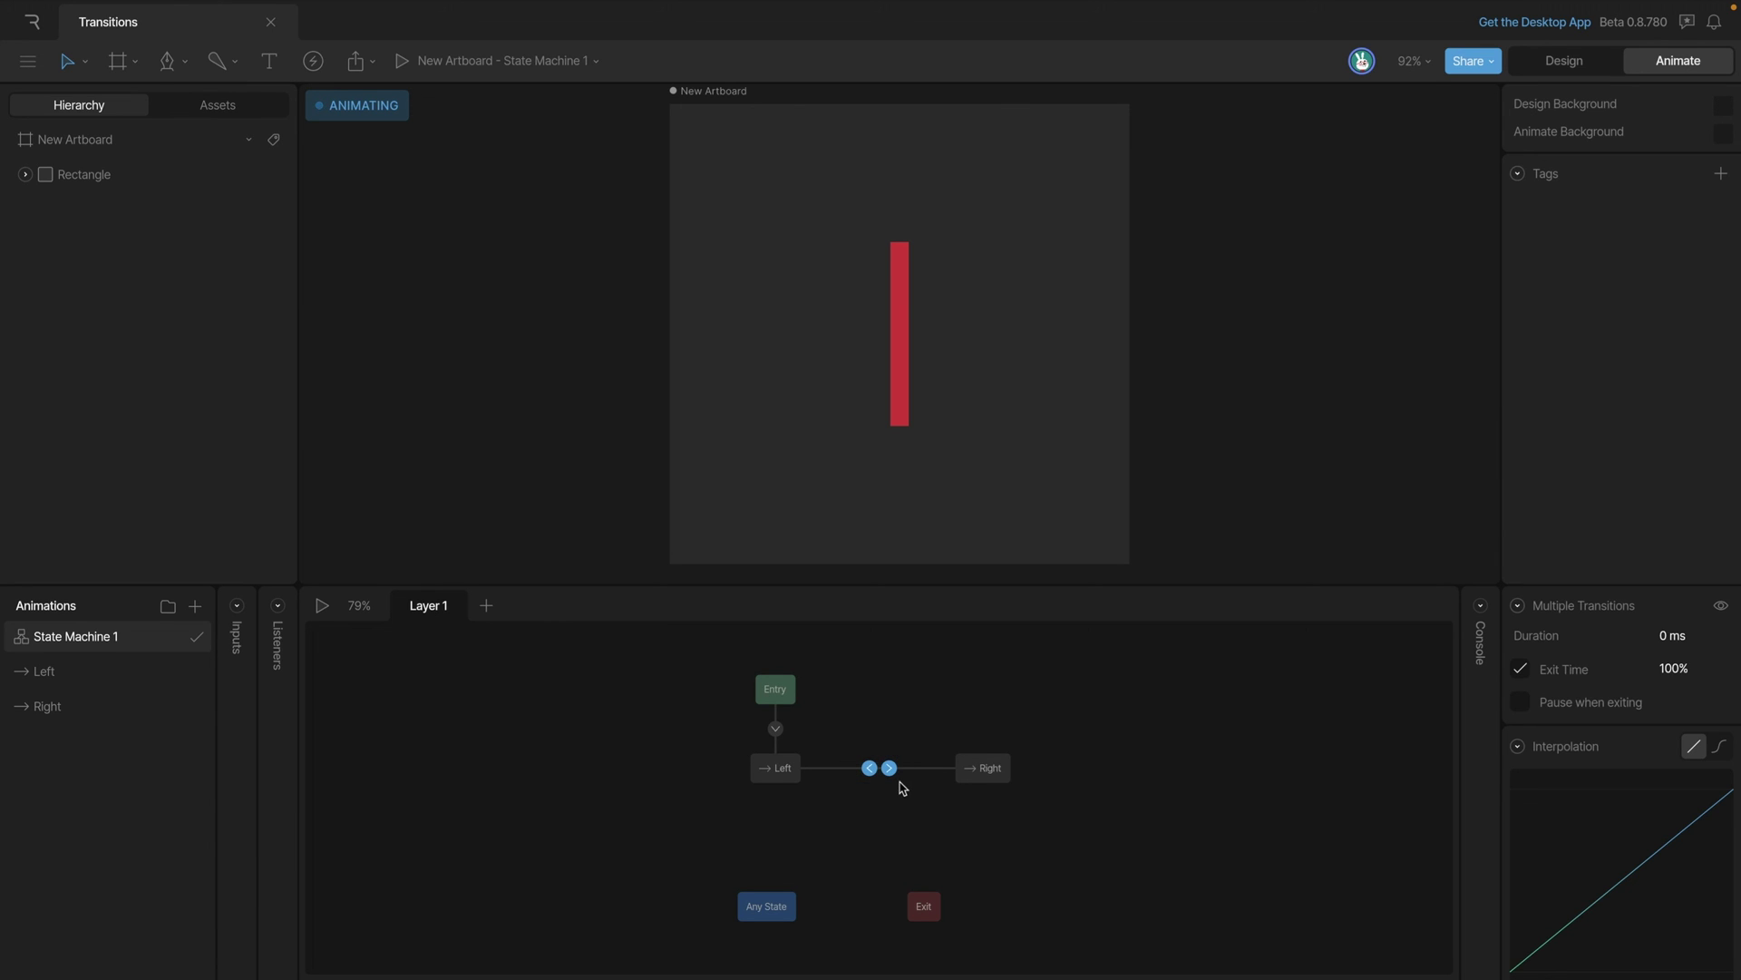
left_click(1667, 639)
key("Return")
key("space")
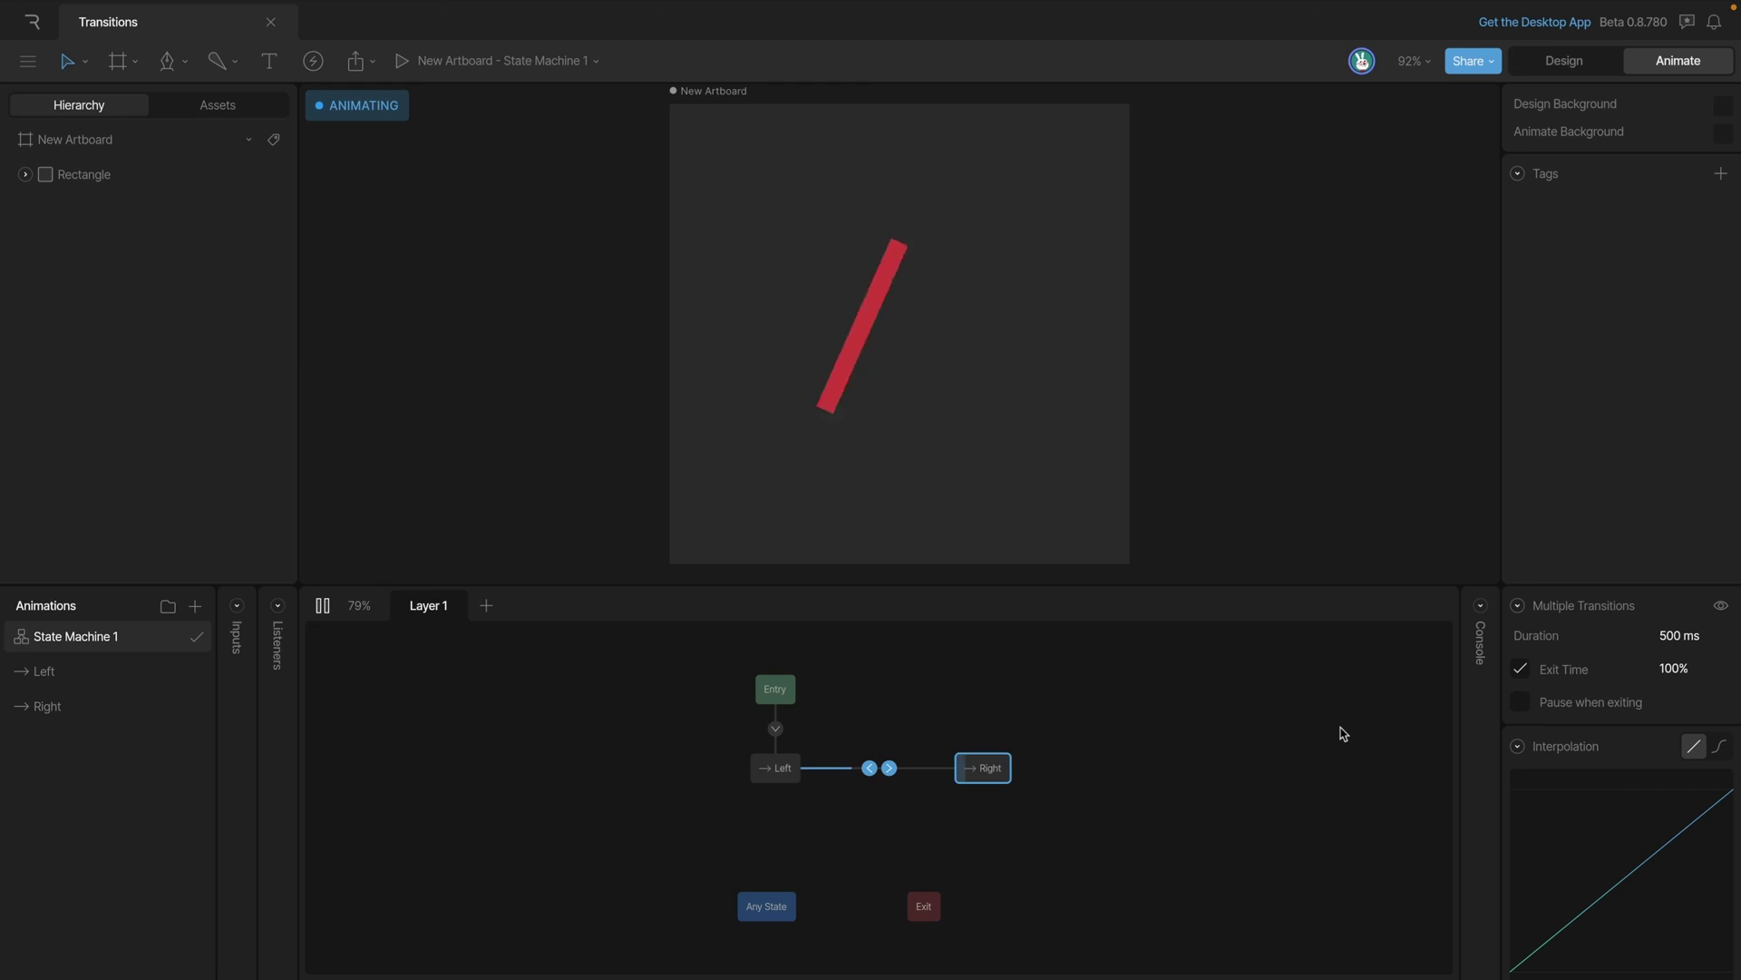
key("space")
Switch both transitions to cubic interpolation and play the state machine.
left_click_drag(849, 738, 910, 797)
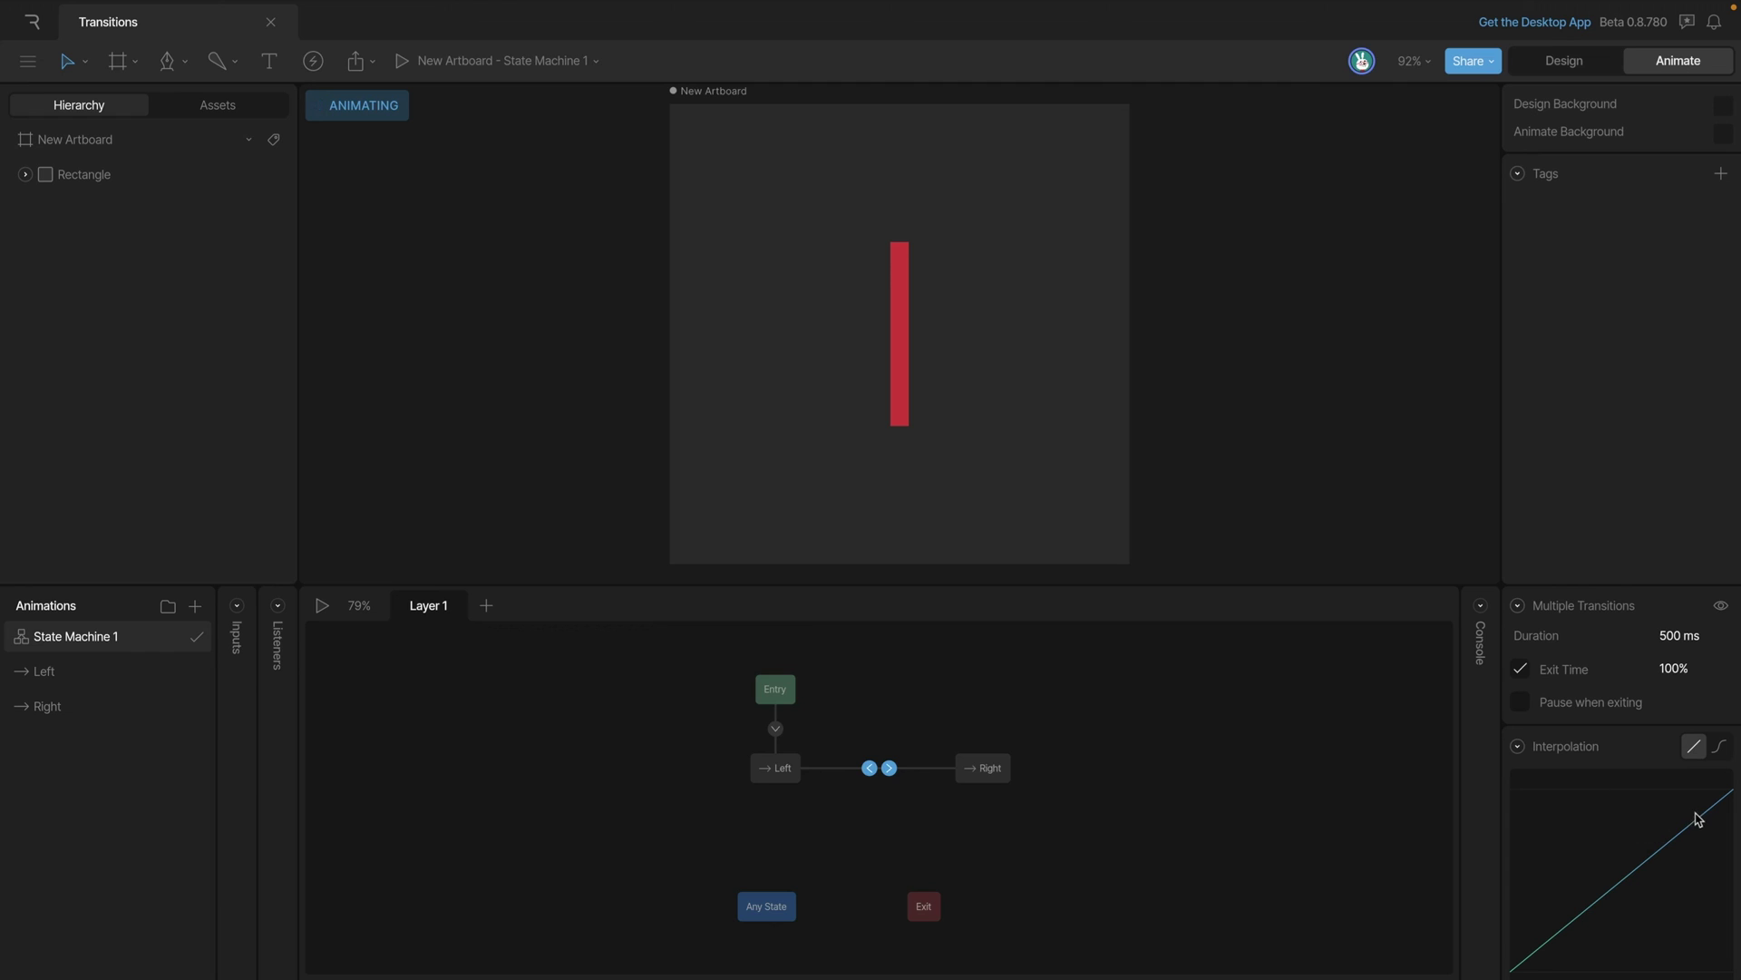
left_click(1720, 748)
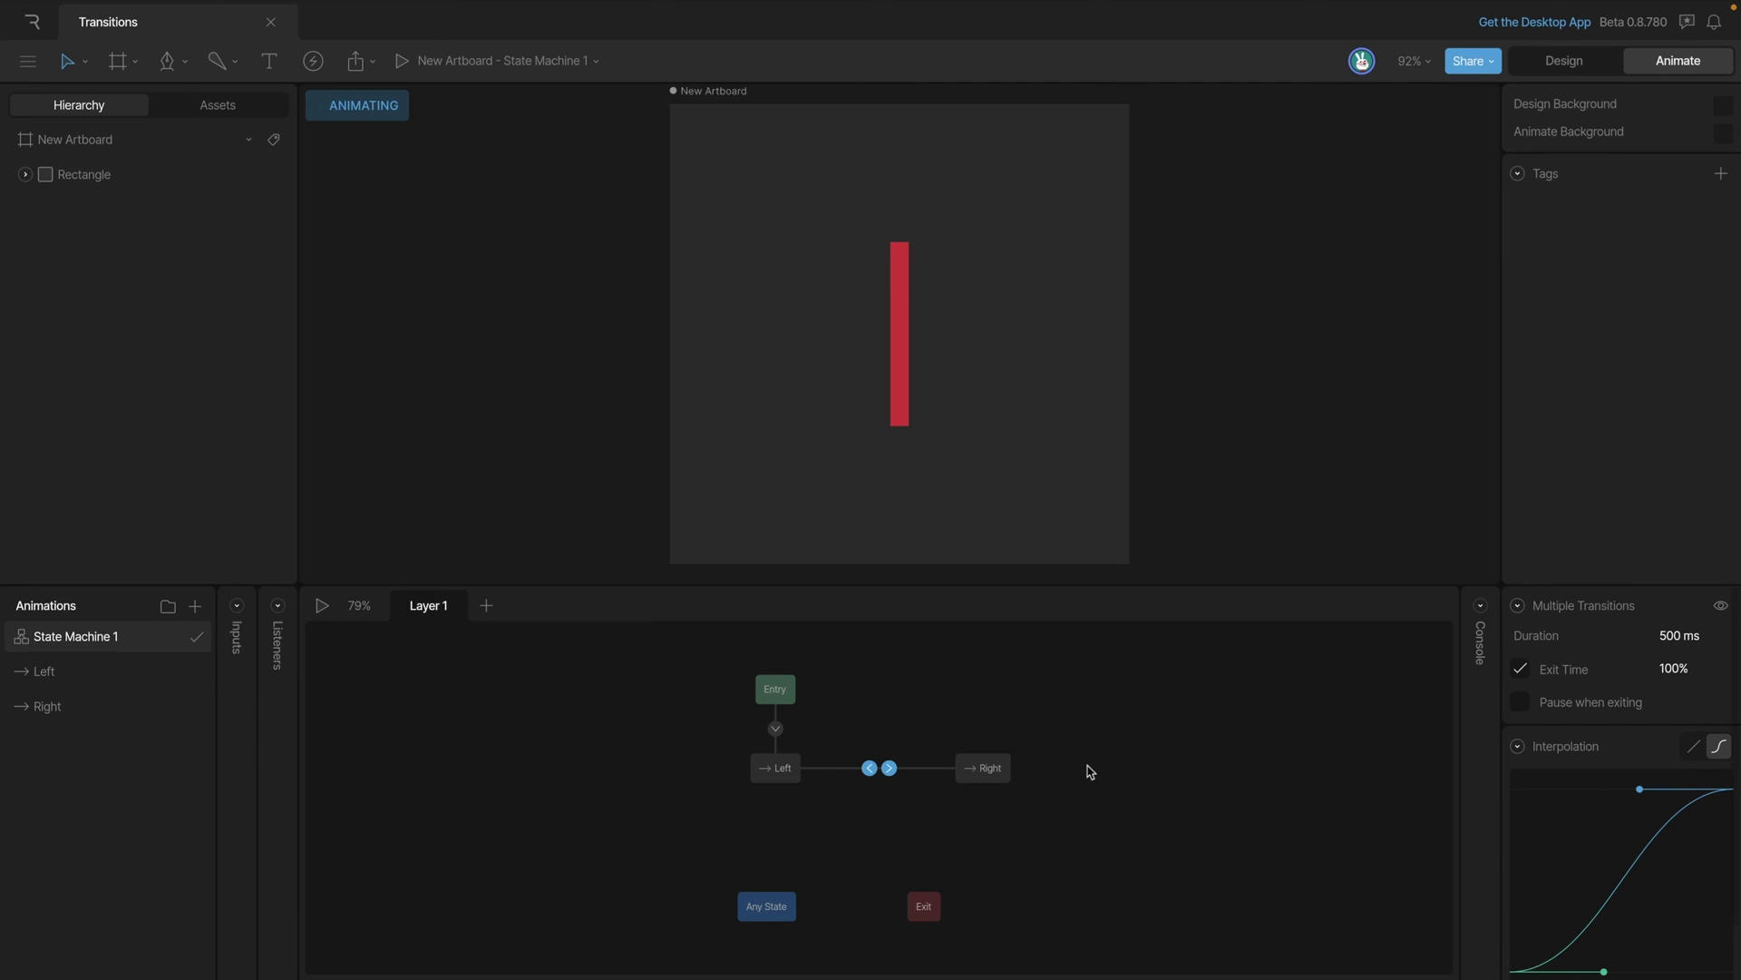
key("space")
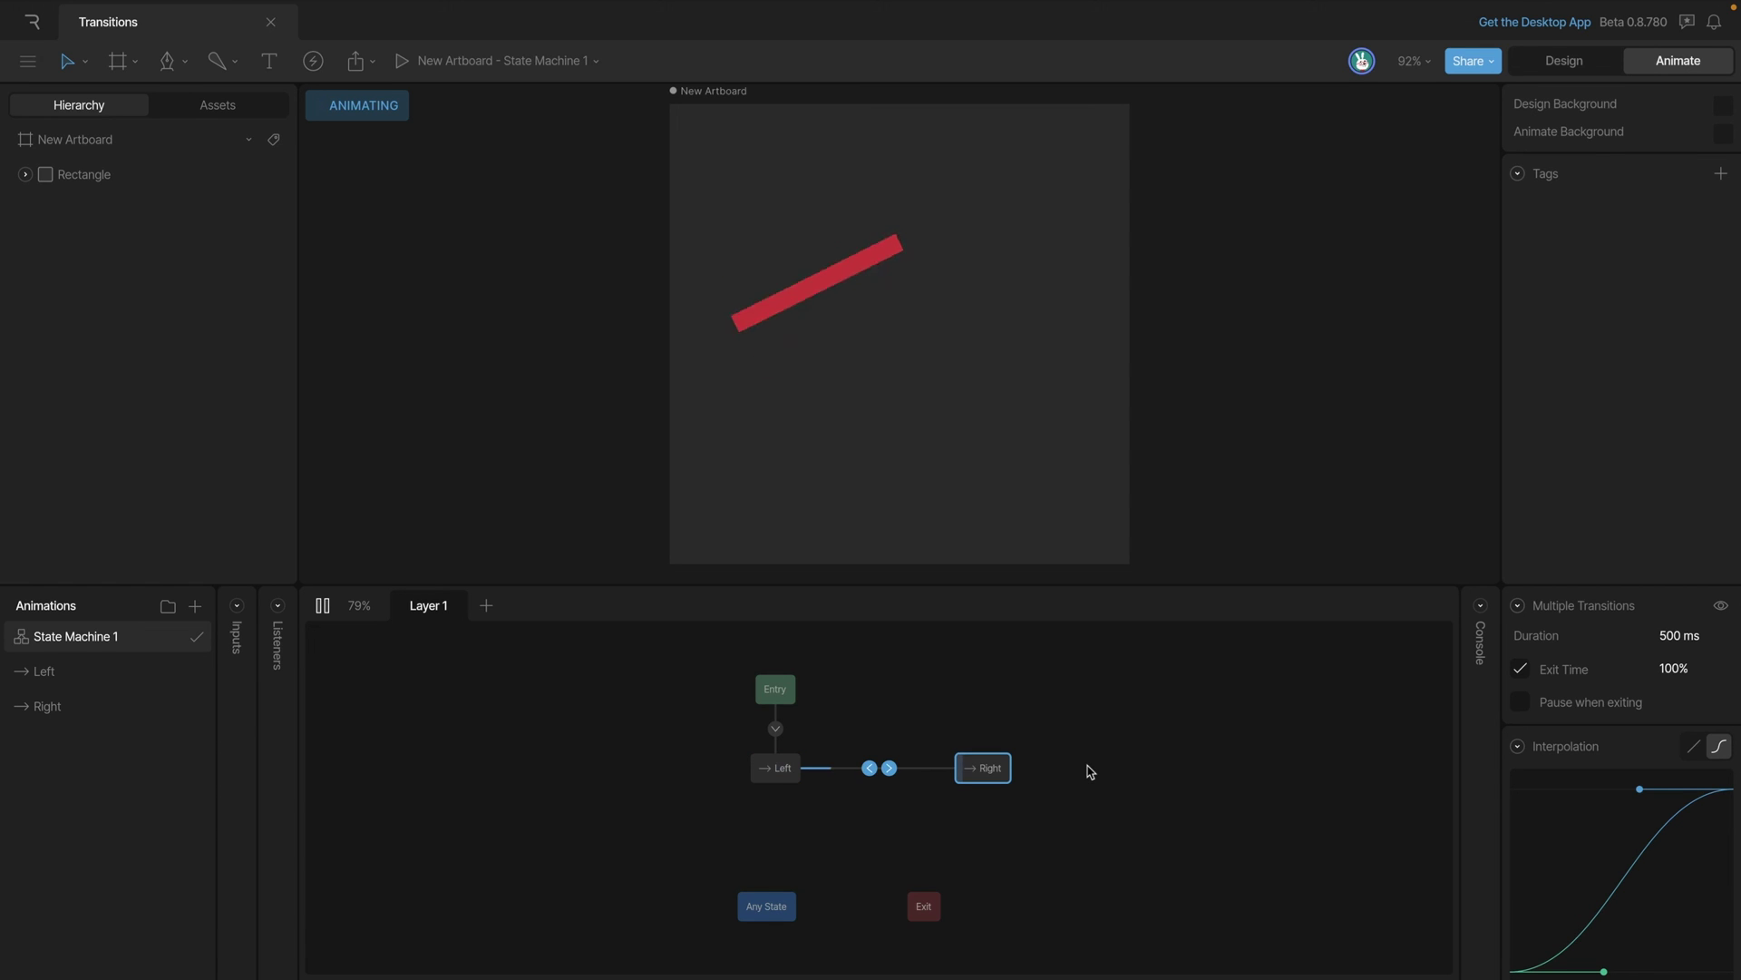